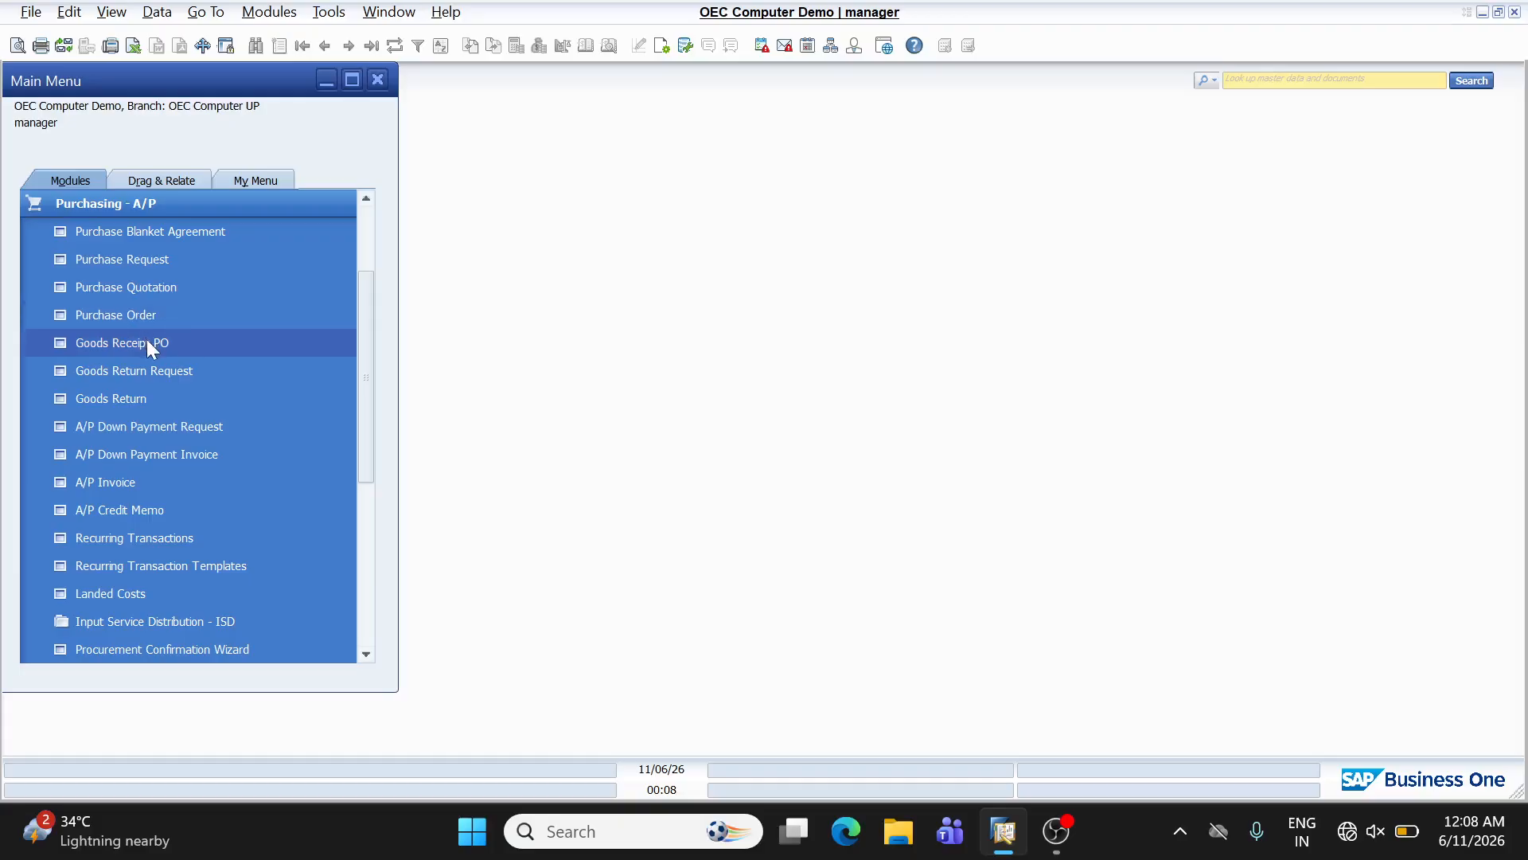
{"action": "left_click", "coordinate": [147, 340]}
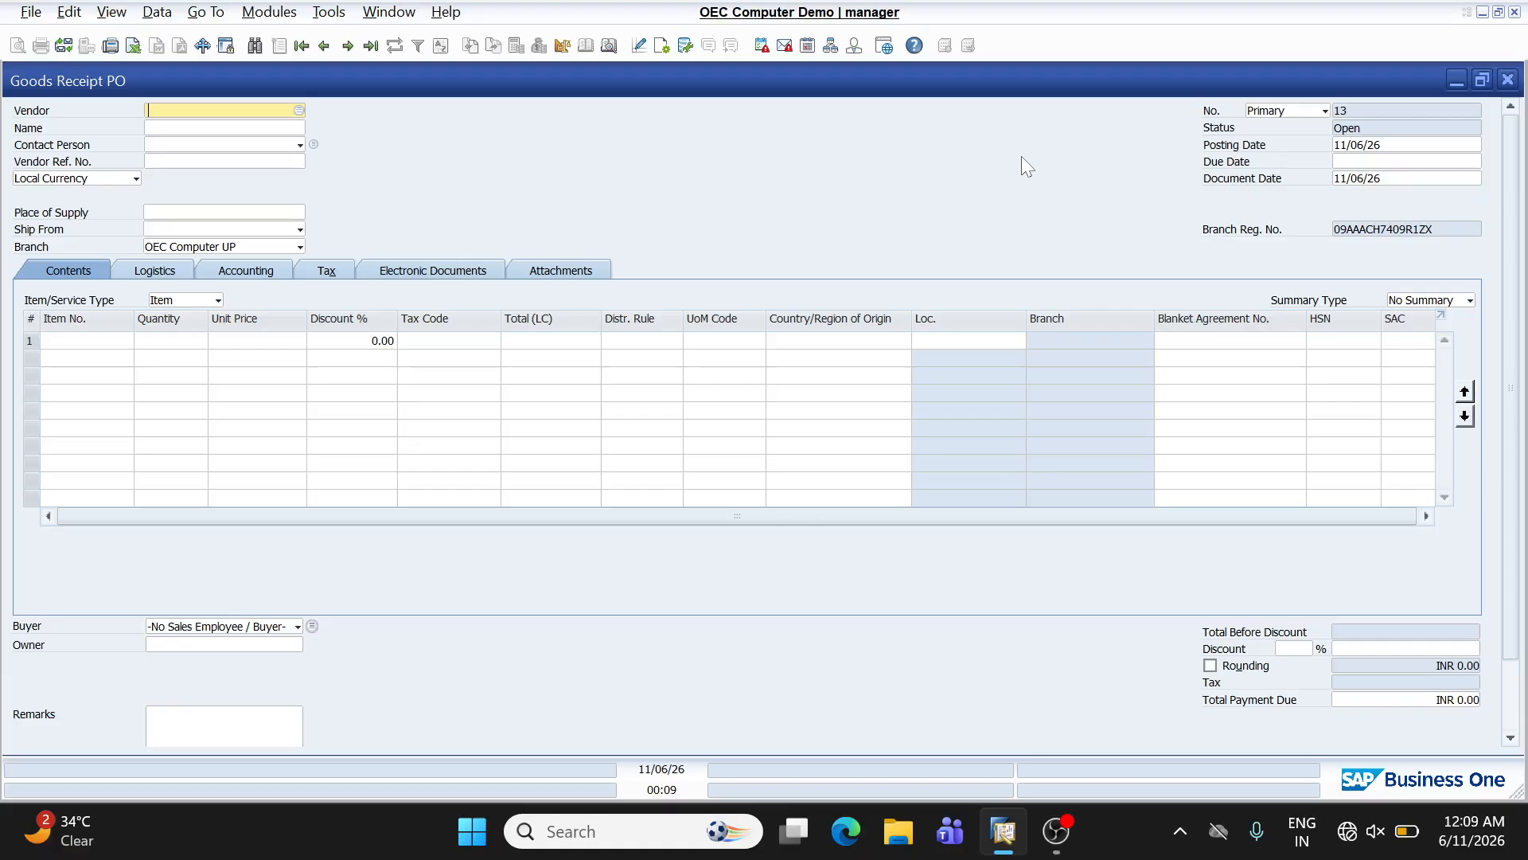
{"action": "scroll", "coordinate": [1020, 156], "scroll_direction": "down", "scroll_amount": 2}
{"action": "scroll", "coordinate": [725, 171], "scroll_direction": "up", "scroll_amount": 2}
{"action": "left_click", "coordinate": [301, 110]}
{"action": "double_click", "coordinate": [589, 347]}
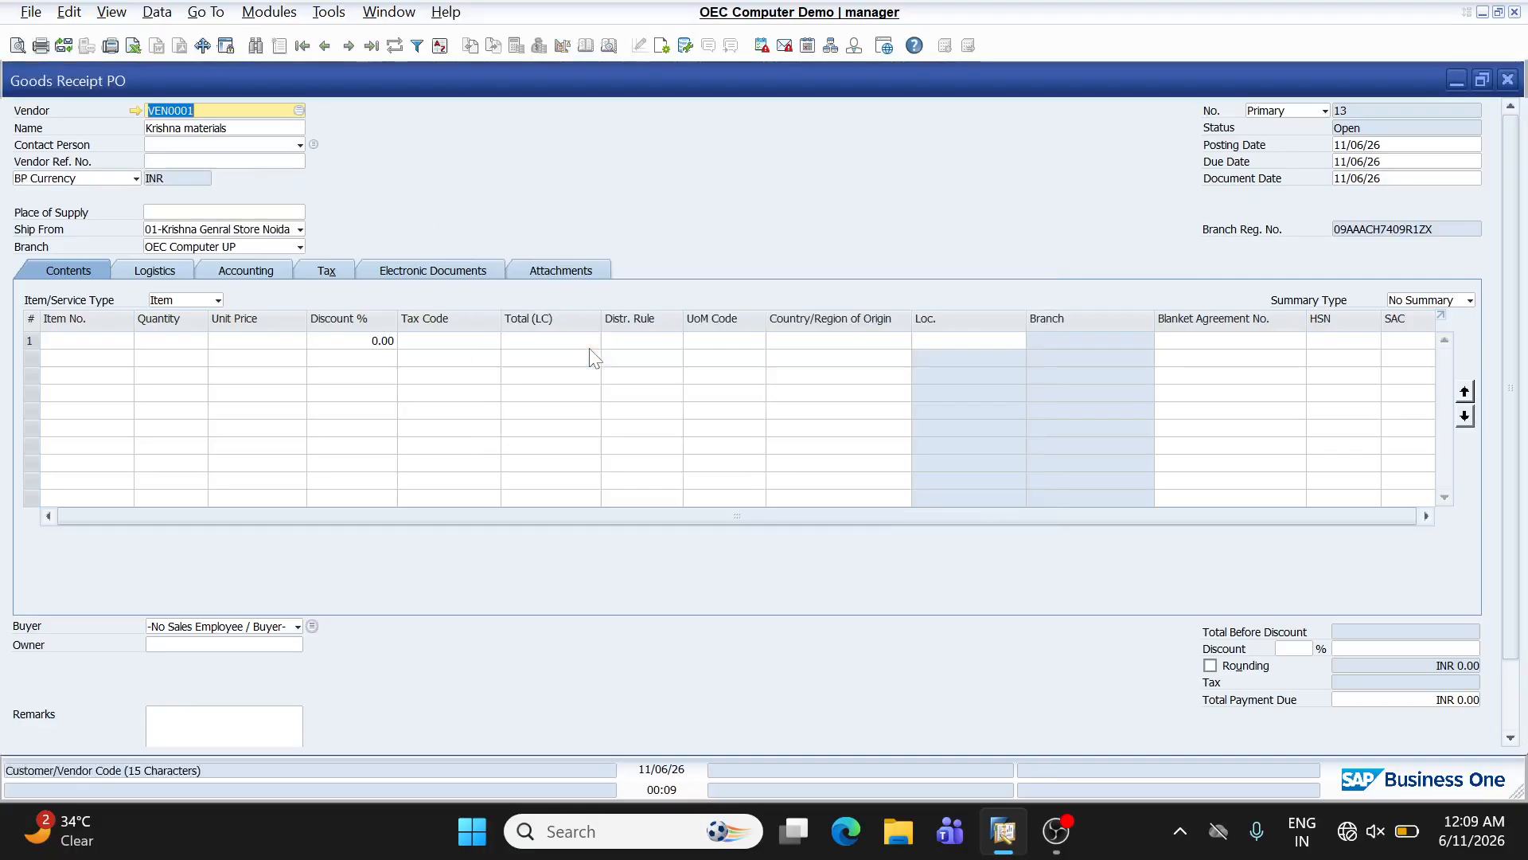
{"action": "scroll", "coordinate": [990, 624], "scroll_direction": "down", "scroll_amount": 2}
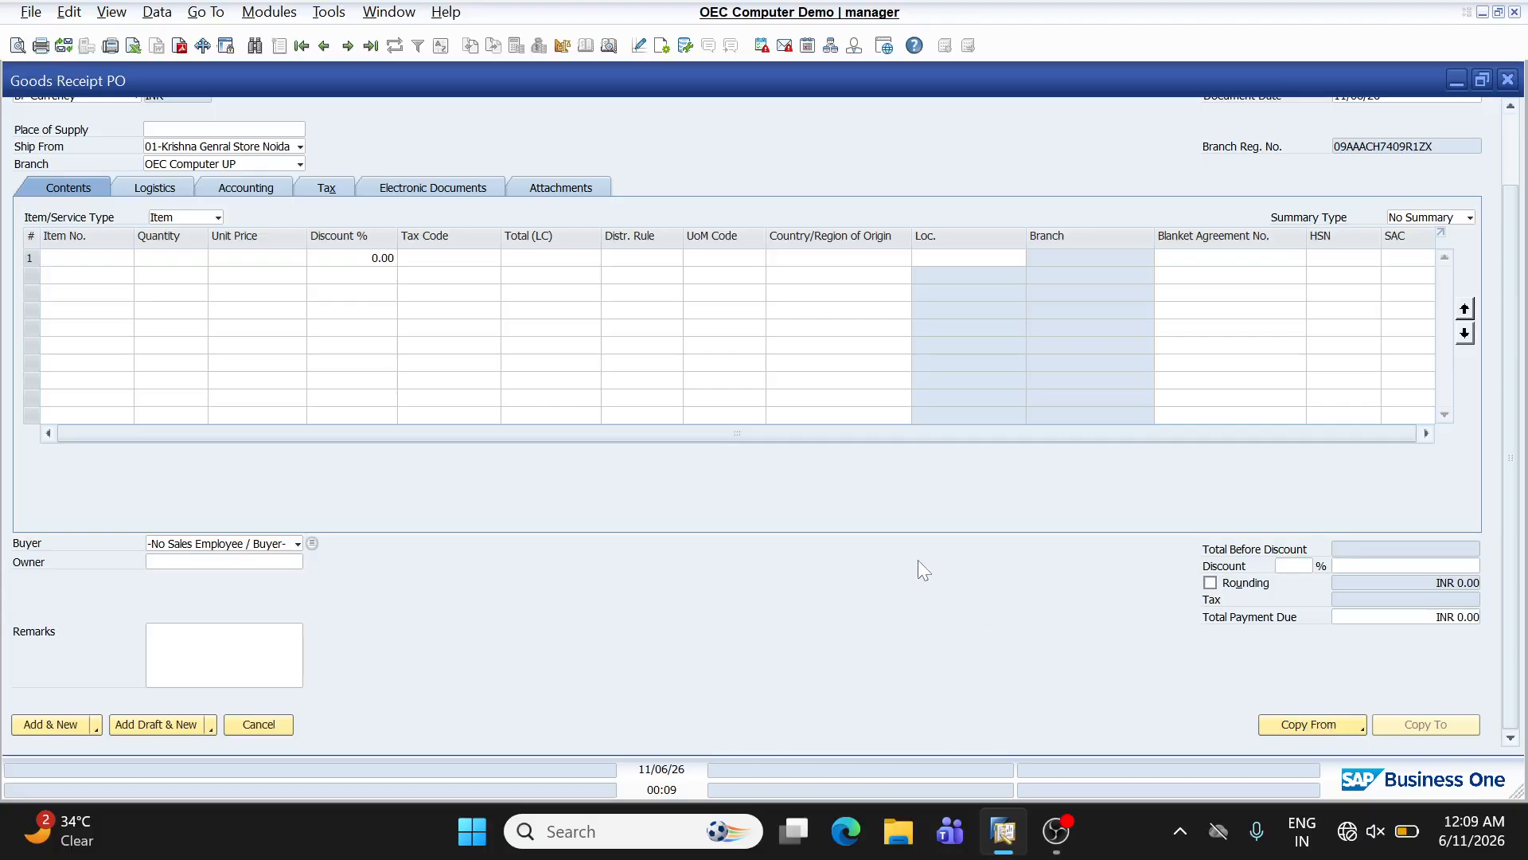
{"action": "scroll", "coordinate": [917, 560], "scroll_direction": "up", "scroll_amount": 1}
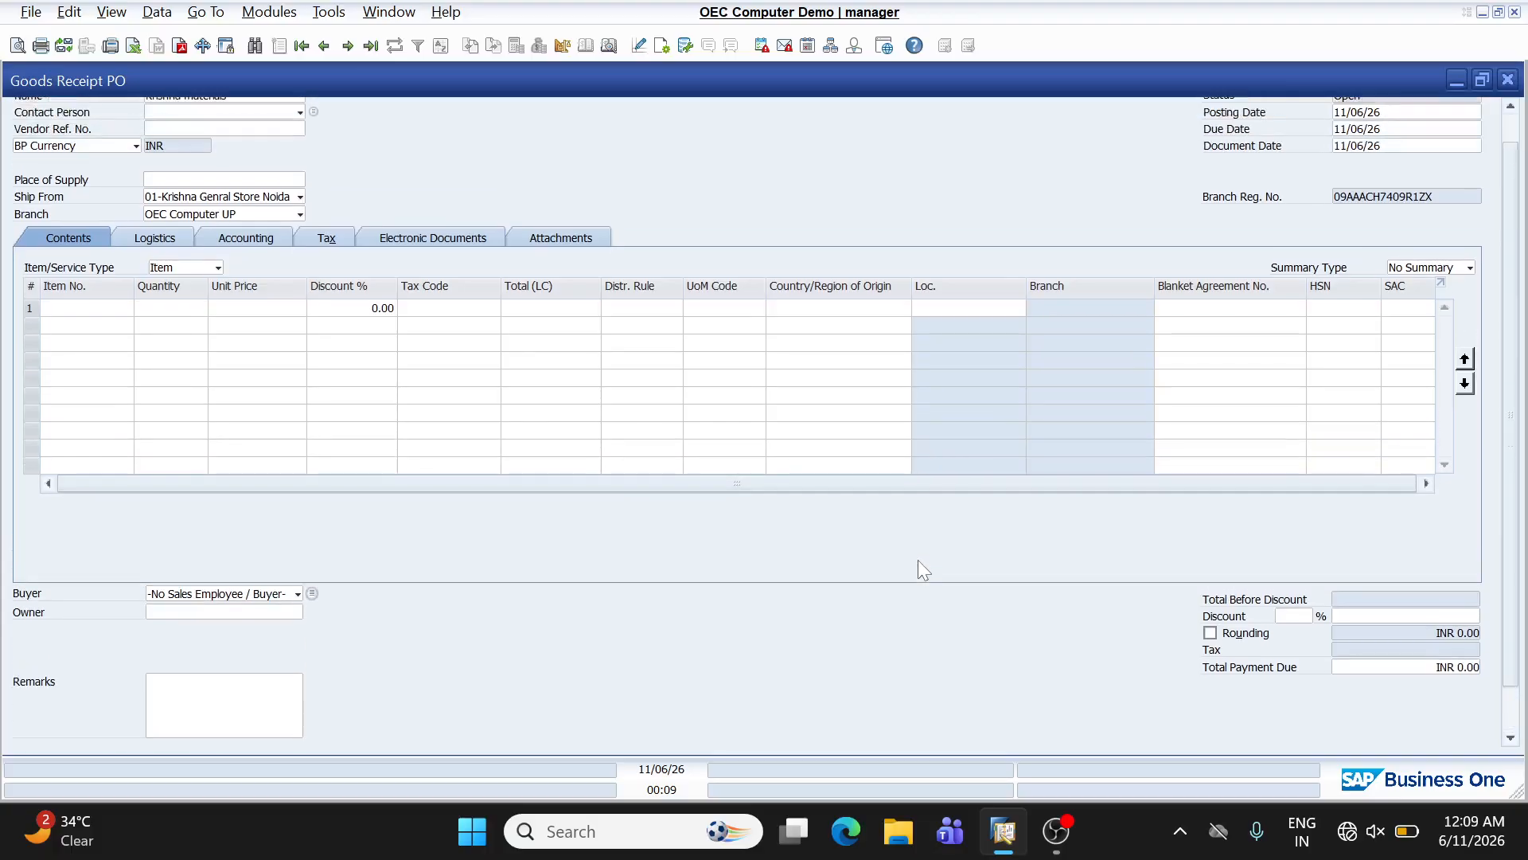
{"action": "scroll", "coordinate": [919, 561], "scroll_direction": "up", "scroll_amount": 1}
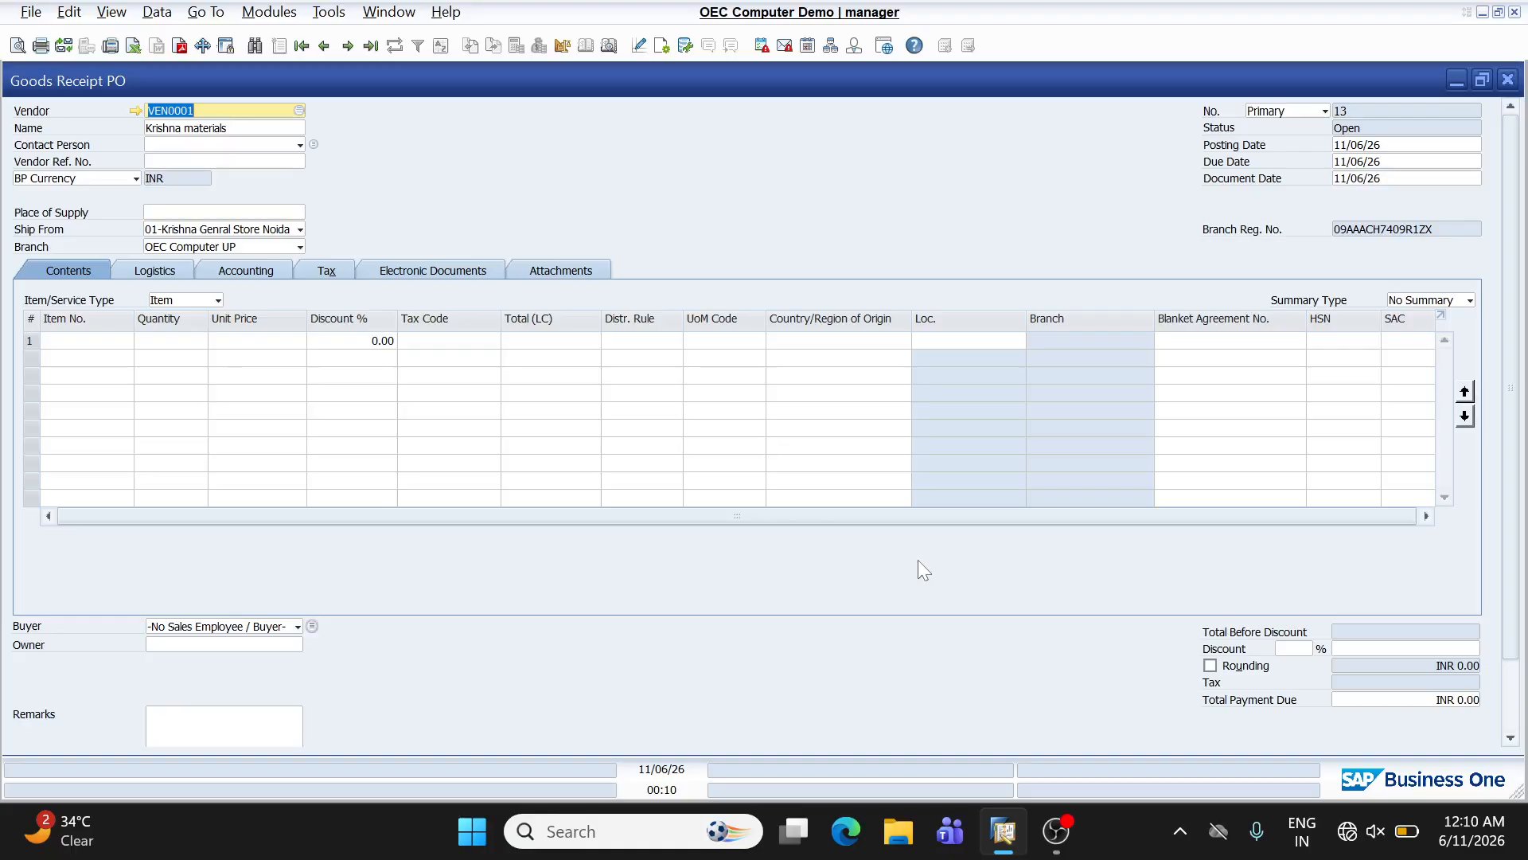
{"action": "scroll", "coordinate": [919, 560], "scroll_direction": "down", "scroll_amount": 3}
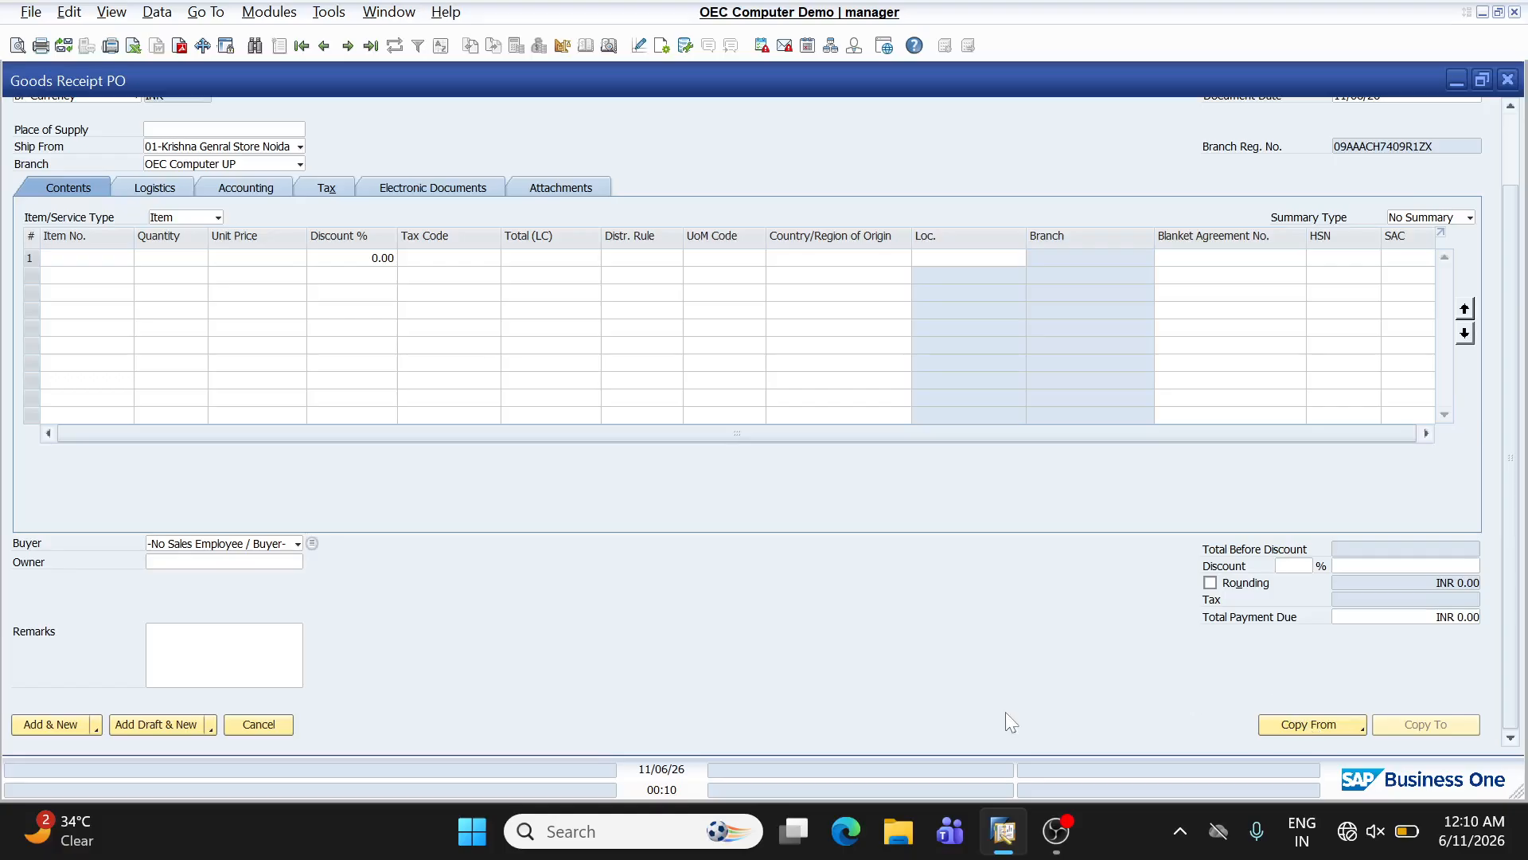
{"action": "left_click", "coordinate": [288, 727]}
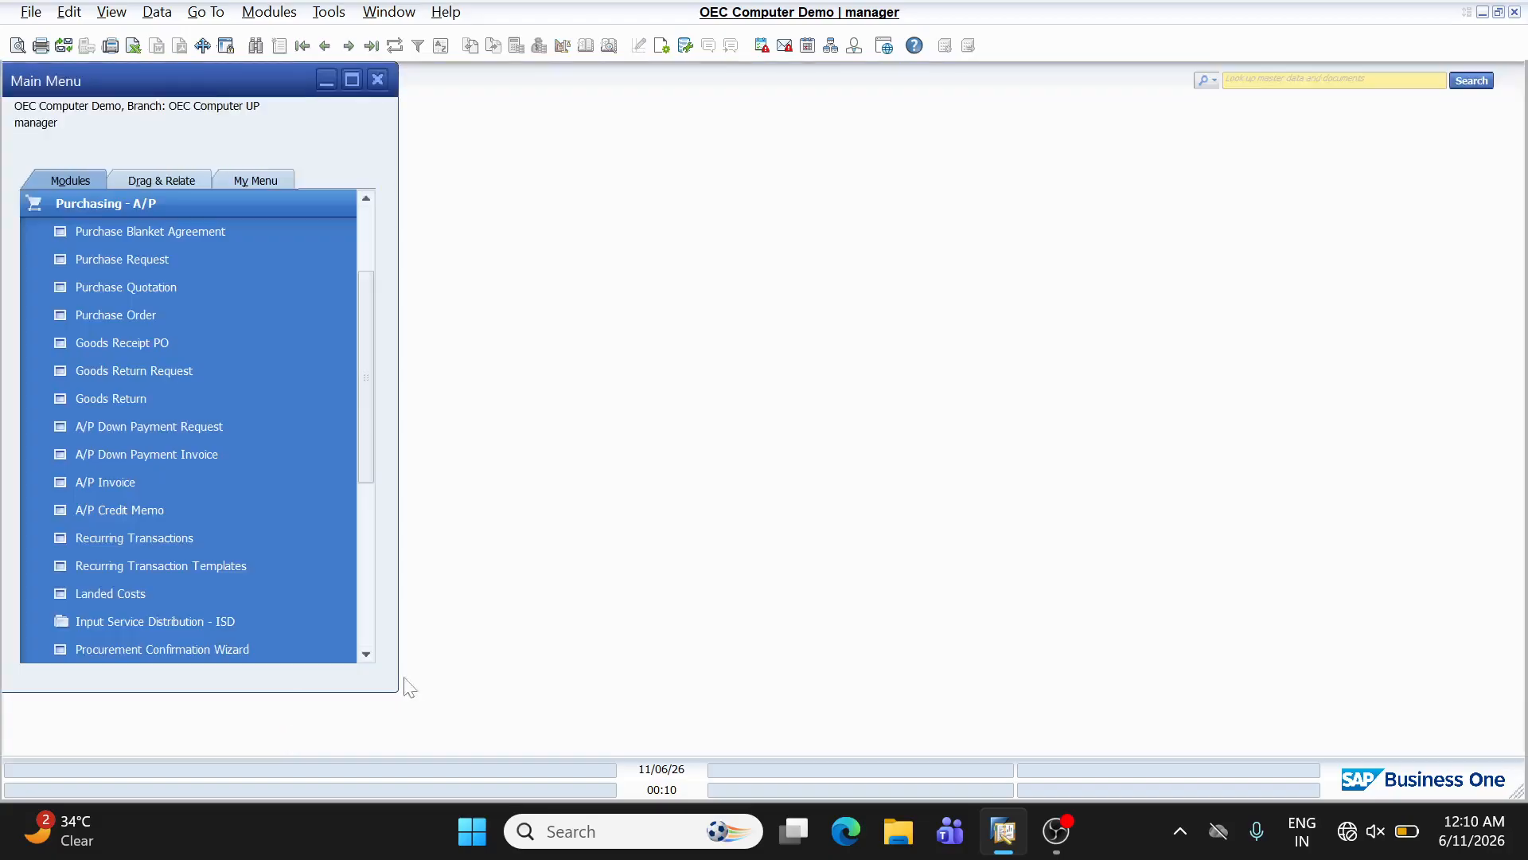
Open the most recent purchase order, for Saurabh General Store, and copy it to a Goods Receipt PO.
{"action": "left_click", "coordinate": [187, 319]}
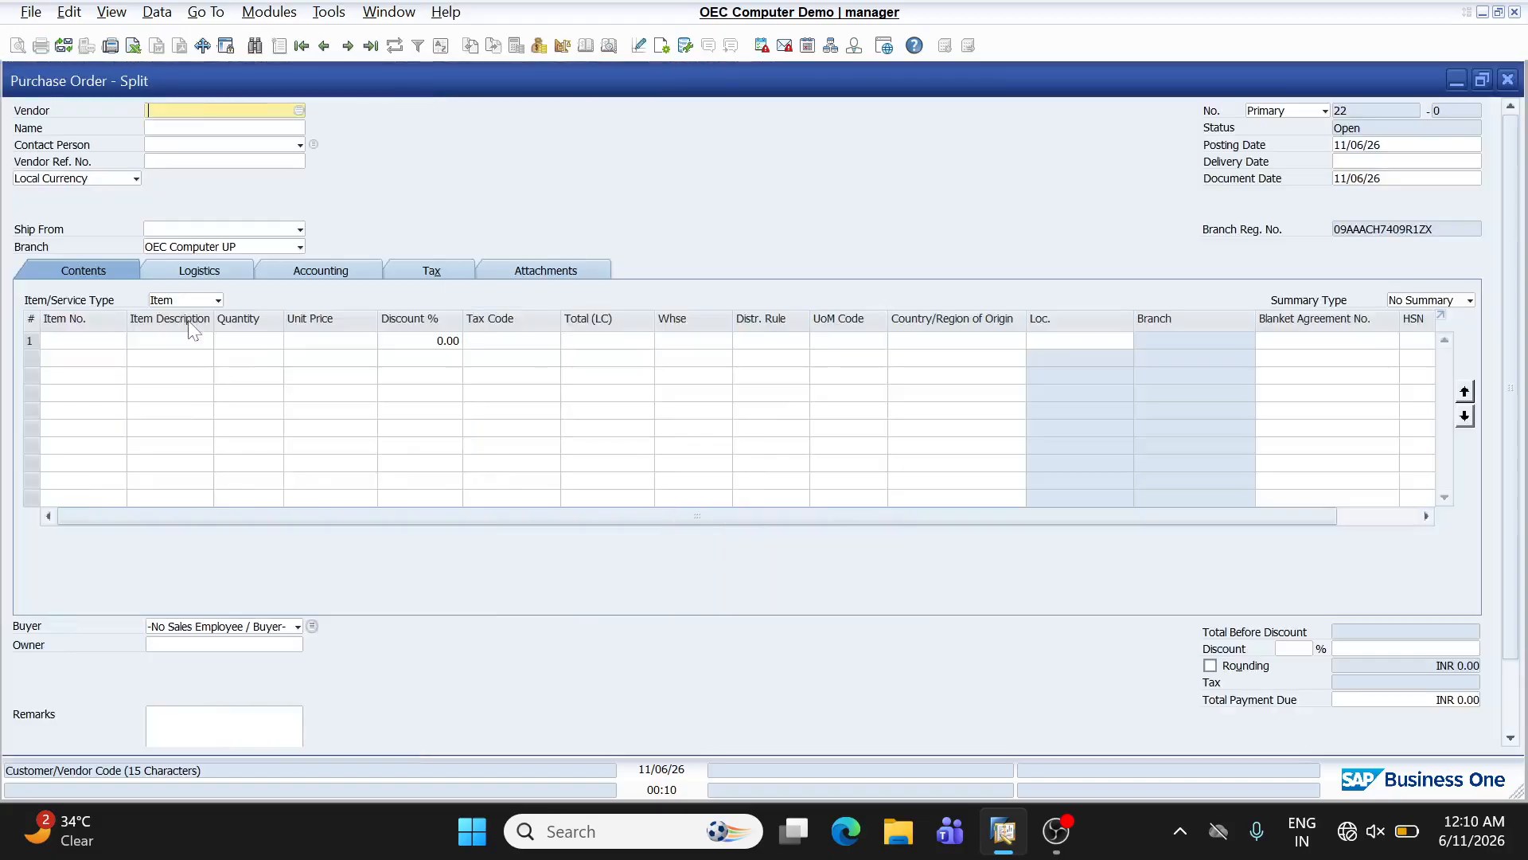
{"action": "left_click", "coordinate": [324, 46]}
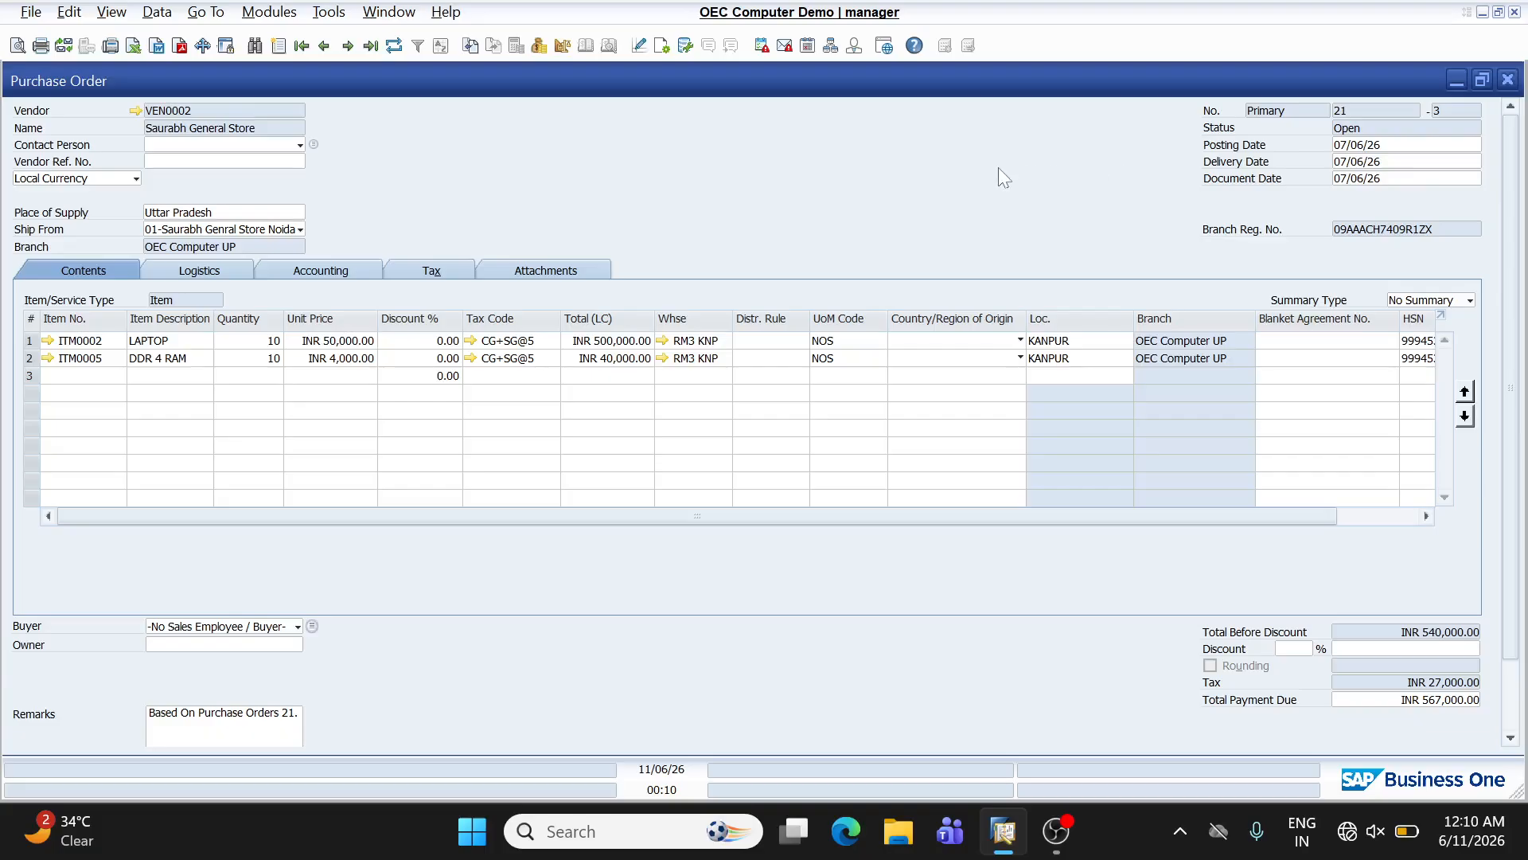
{"action": "scroll", "coordinate": [998, 167], "scroll_direction": "down", "scroll_amount": 2}
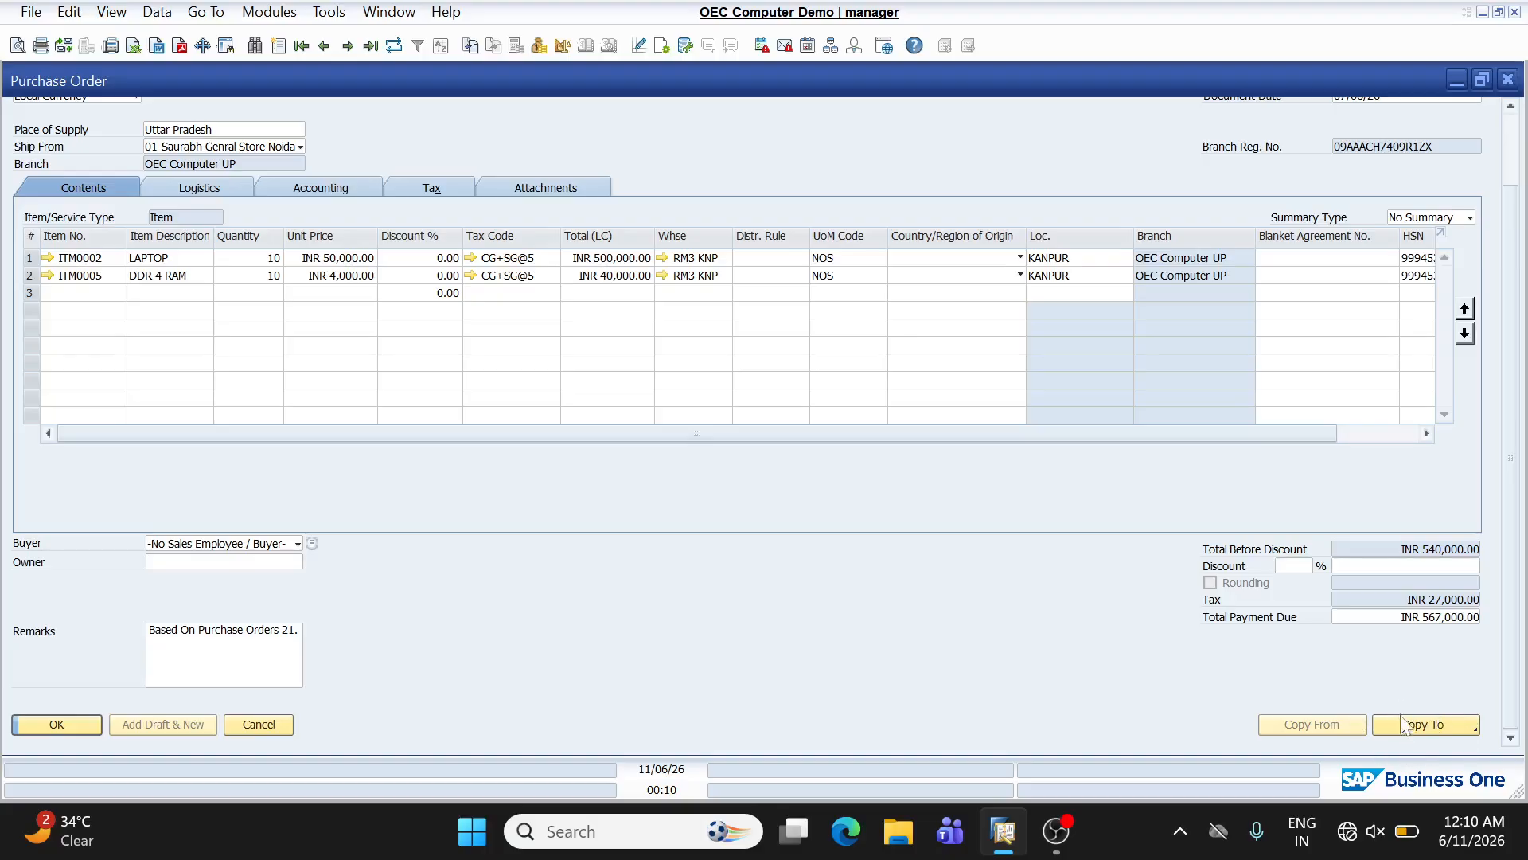
{"action": "left_click", "coordinate": [1447, 726]}
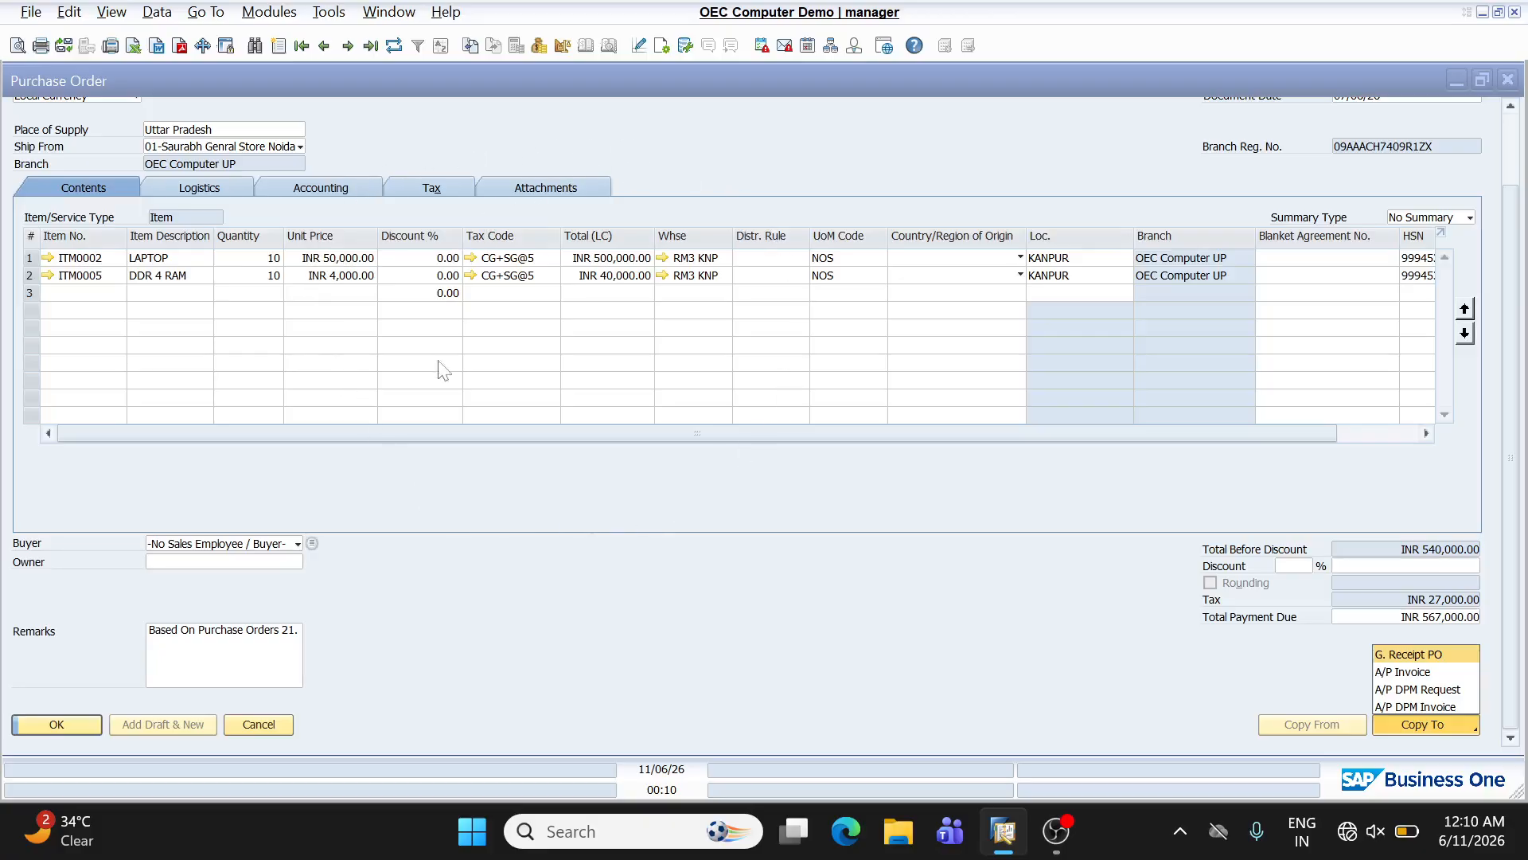
{"action": "left_click", "coordinate": [624, 533]}
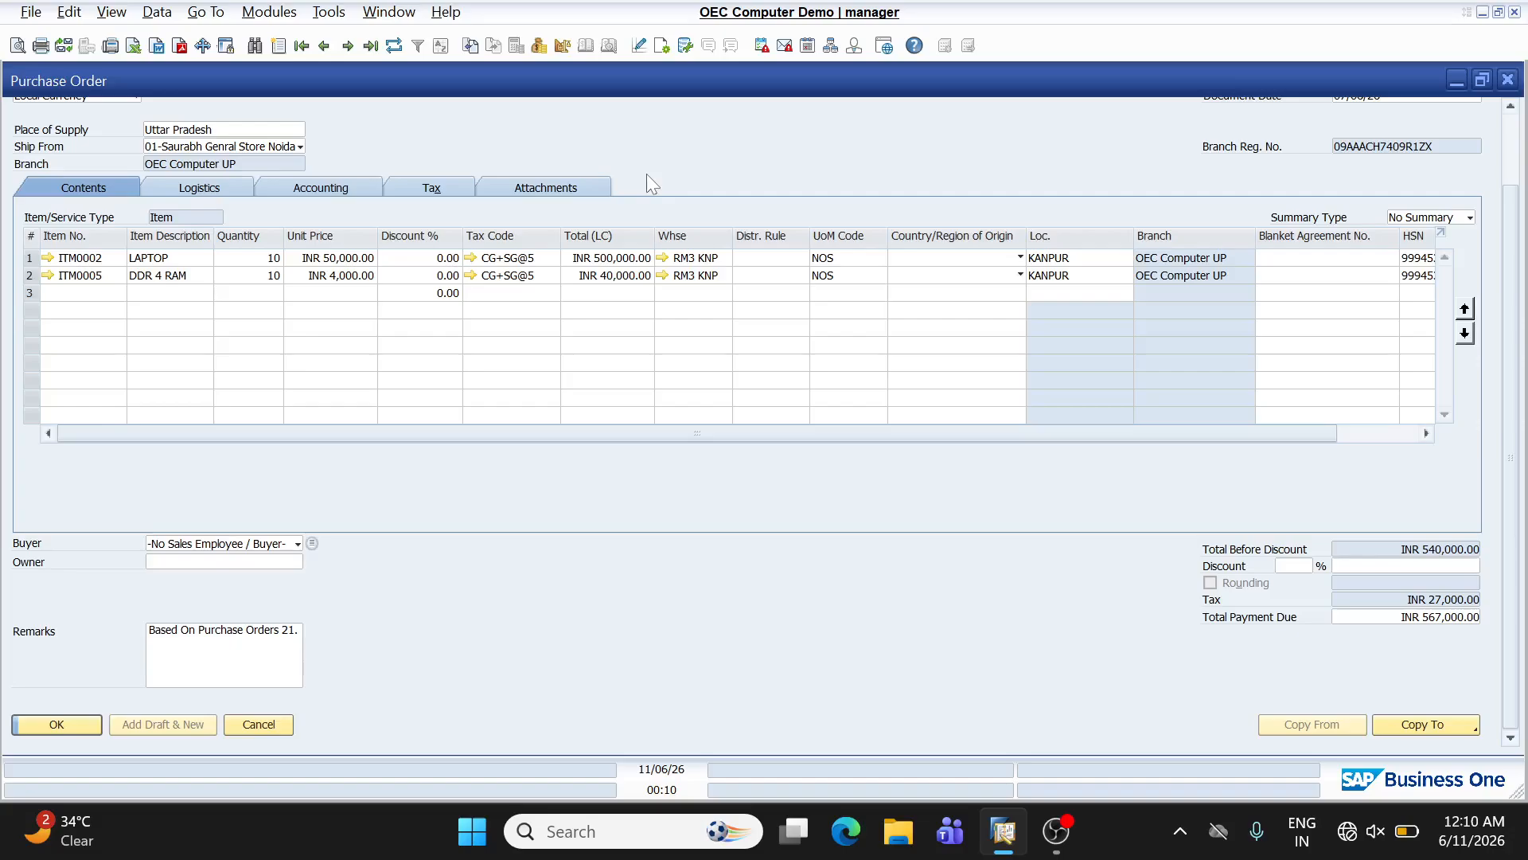
{"action": "left_click", "coordinate": [1450, 727]}
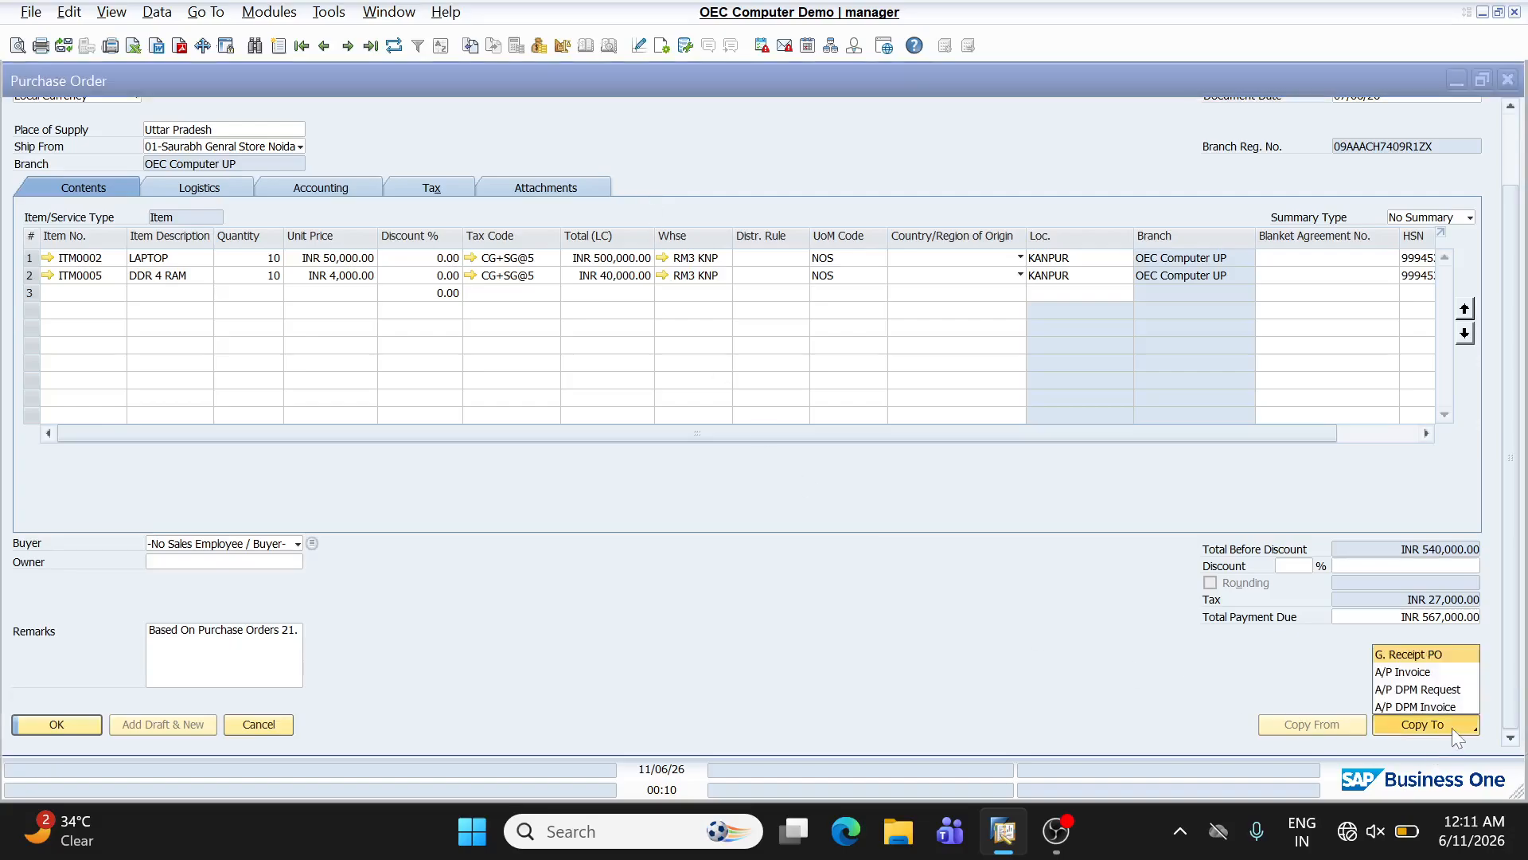
{"action": "left_click", "coordinate": [1416, 654]}
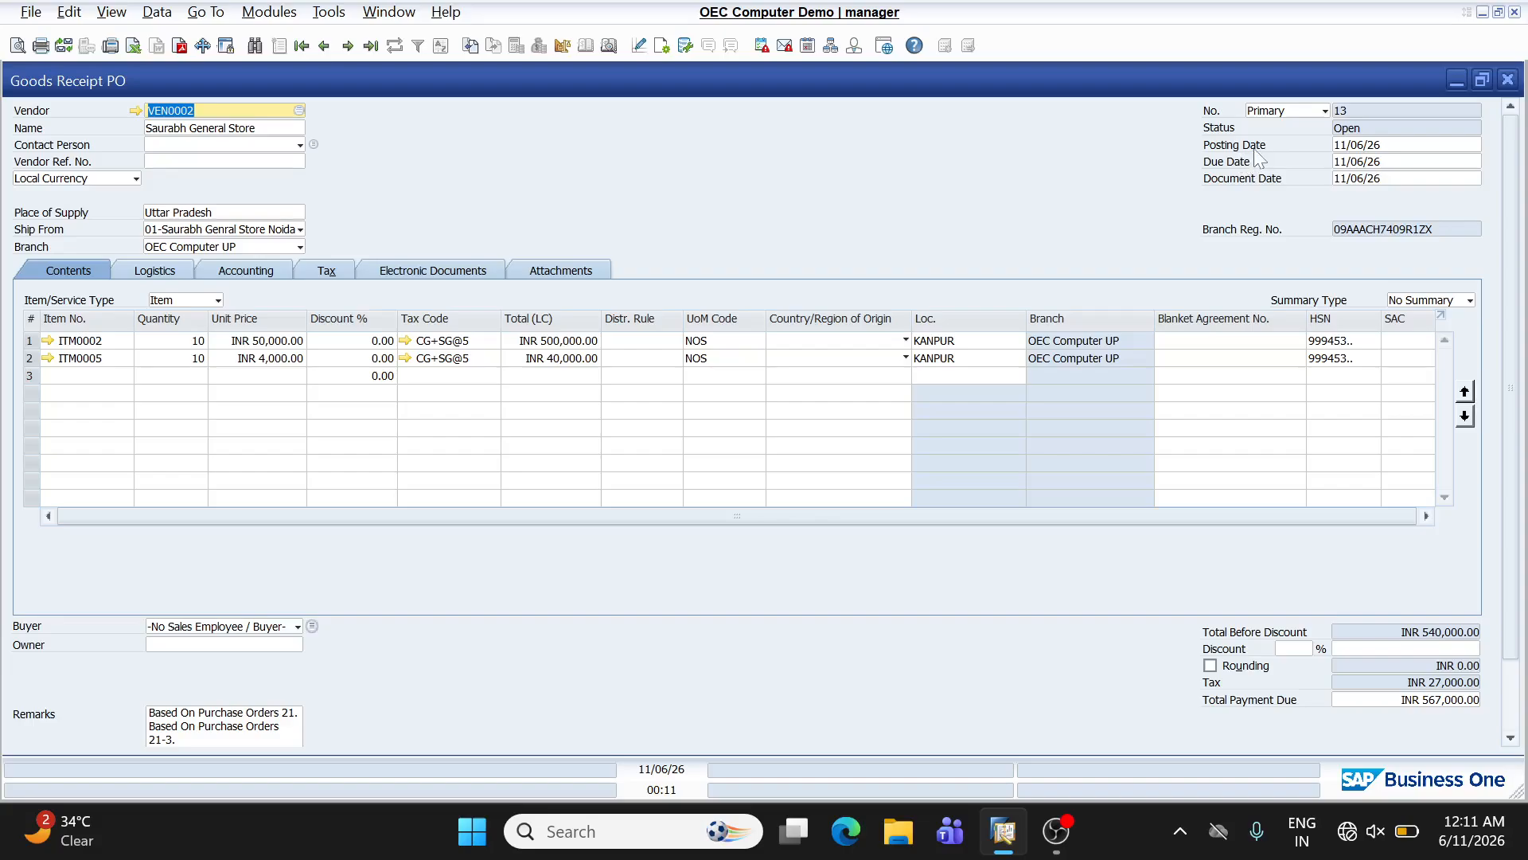
Add the Goods Receipt PO copied from the purchase order and accept that it cannot be changed.
{"action": "scroll", "coordinate": [313, 707], "scroll_direction": "down", "scroll_amount": 1}
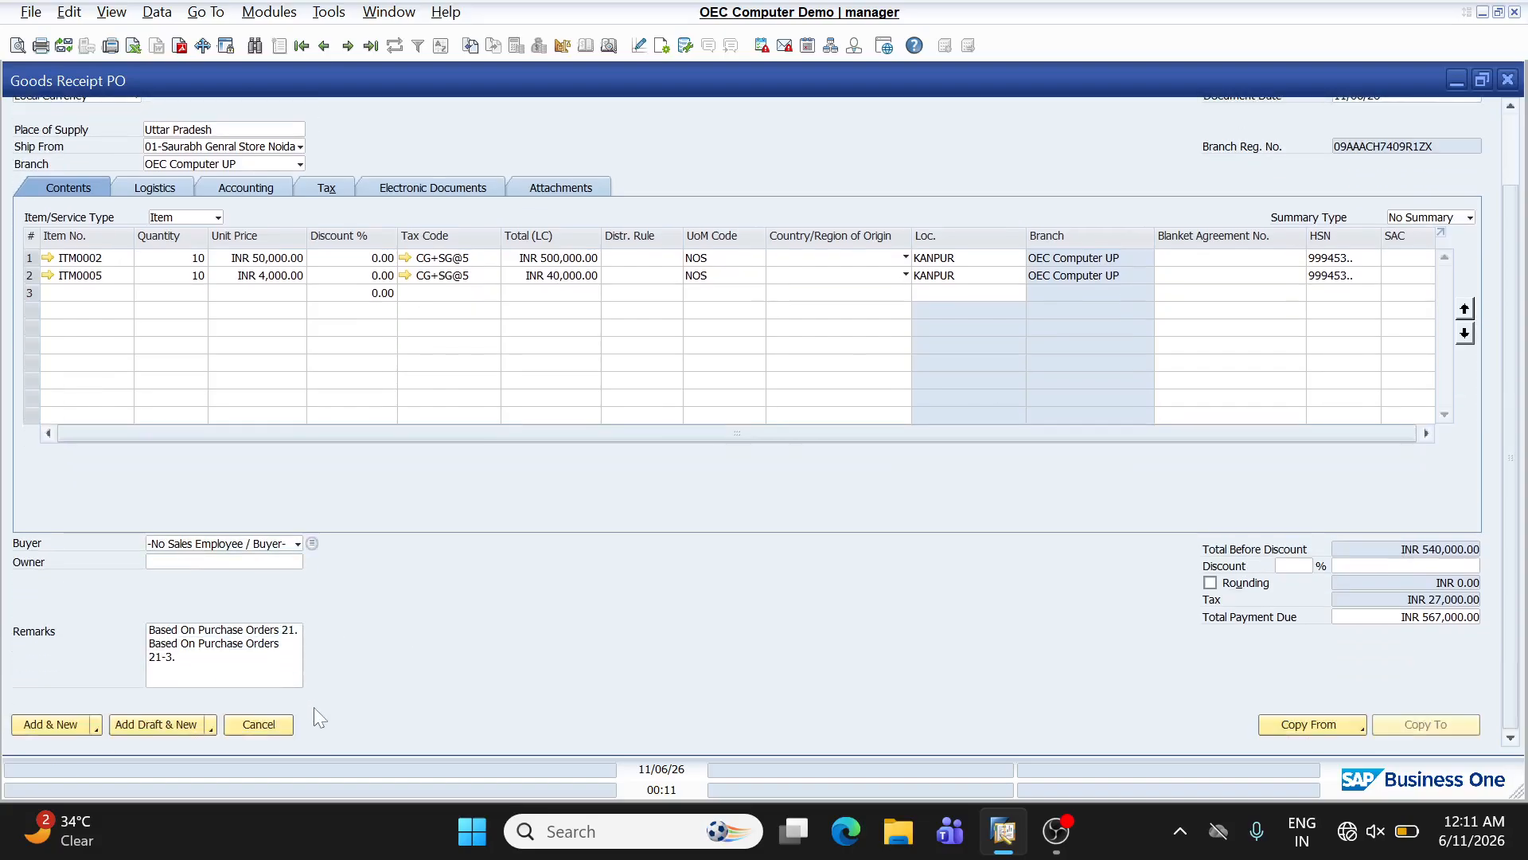
{"action": "left_click", "coordinate": [53, 729]}
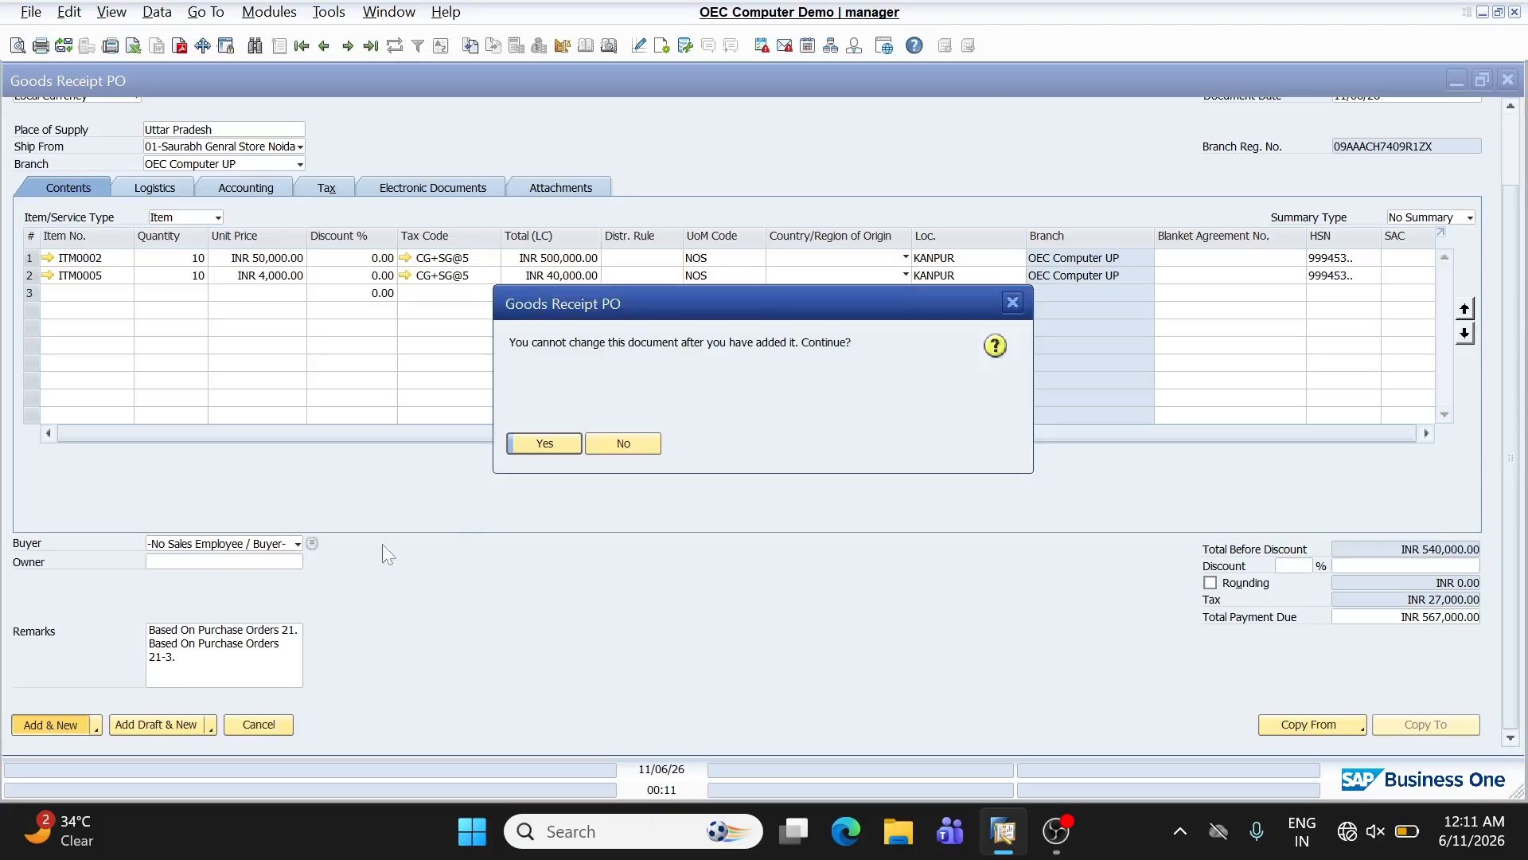
{"action": "left_click", "coordinate": [521, 444]}
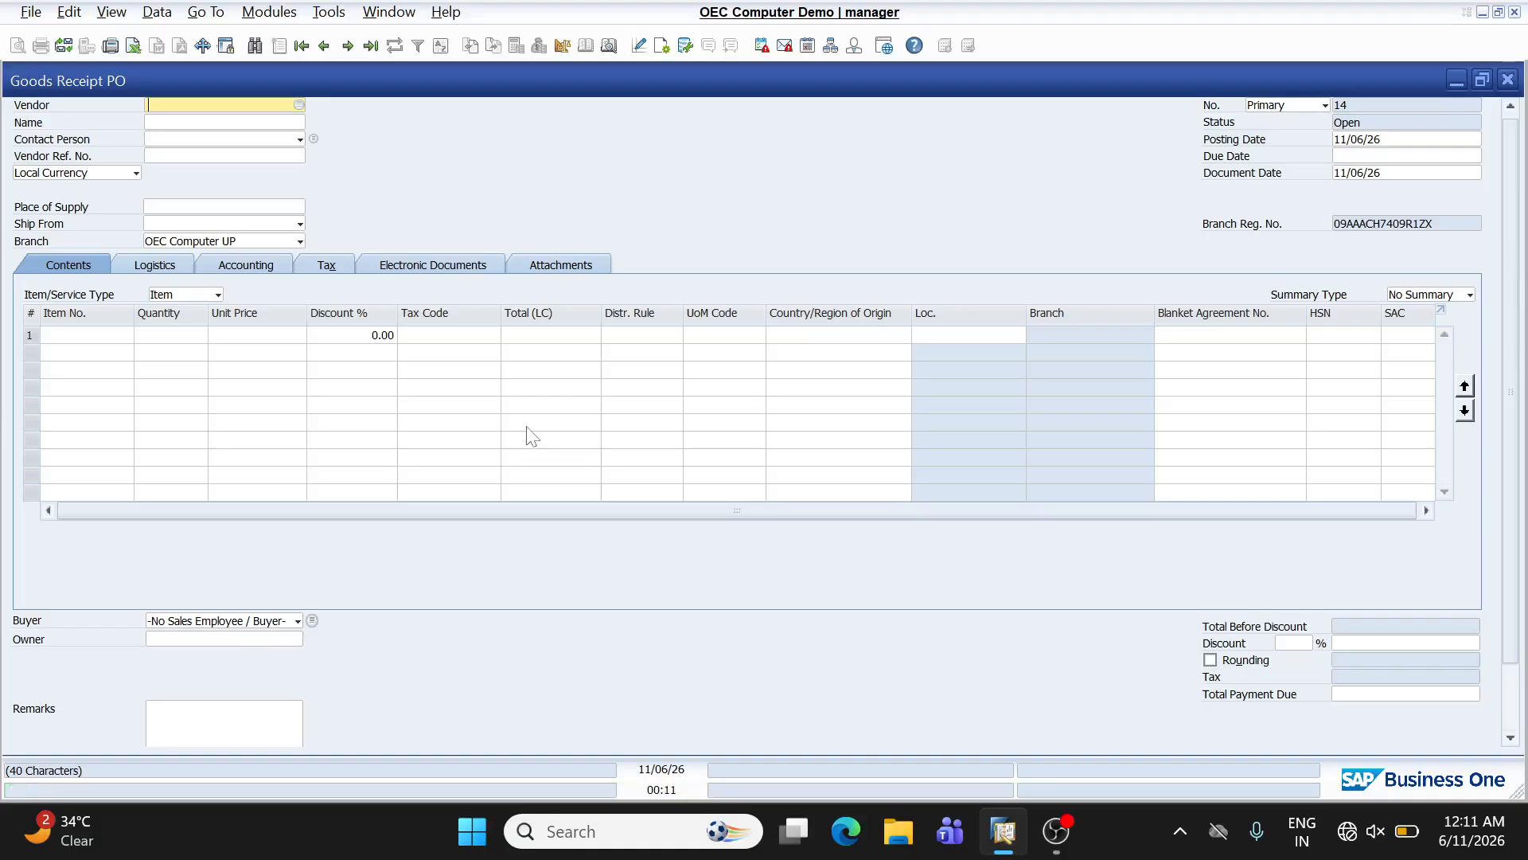
Return to the goods receipt just added and examine its relationship map, then close the map.
{"action": "left_click", "coordinate": [324, 45]}
{"action": "right_click", "coordinate": [637, 162]}
{"action": "left_click", "coordinate": [765, 490]}
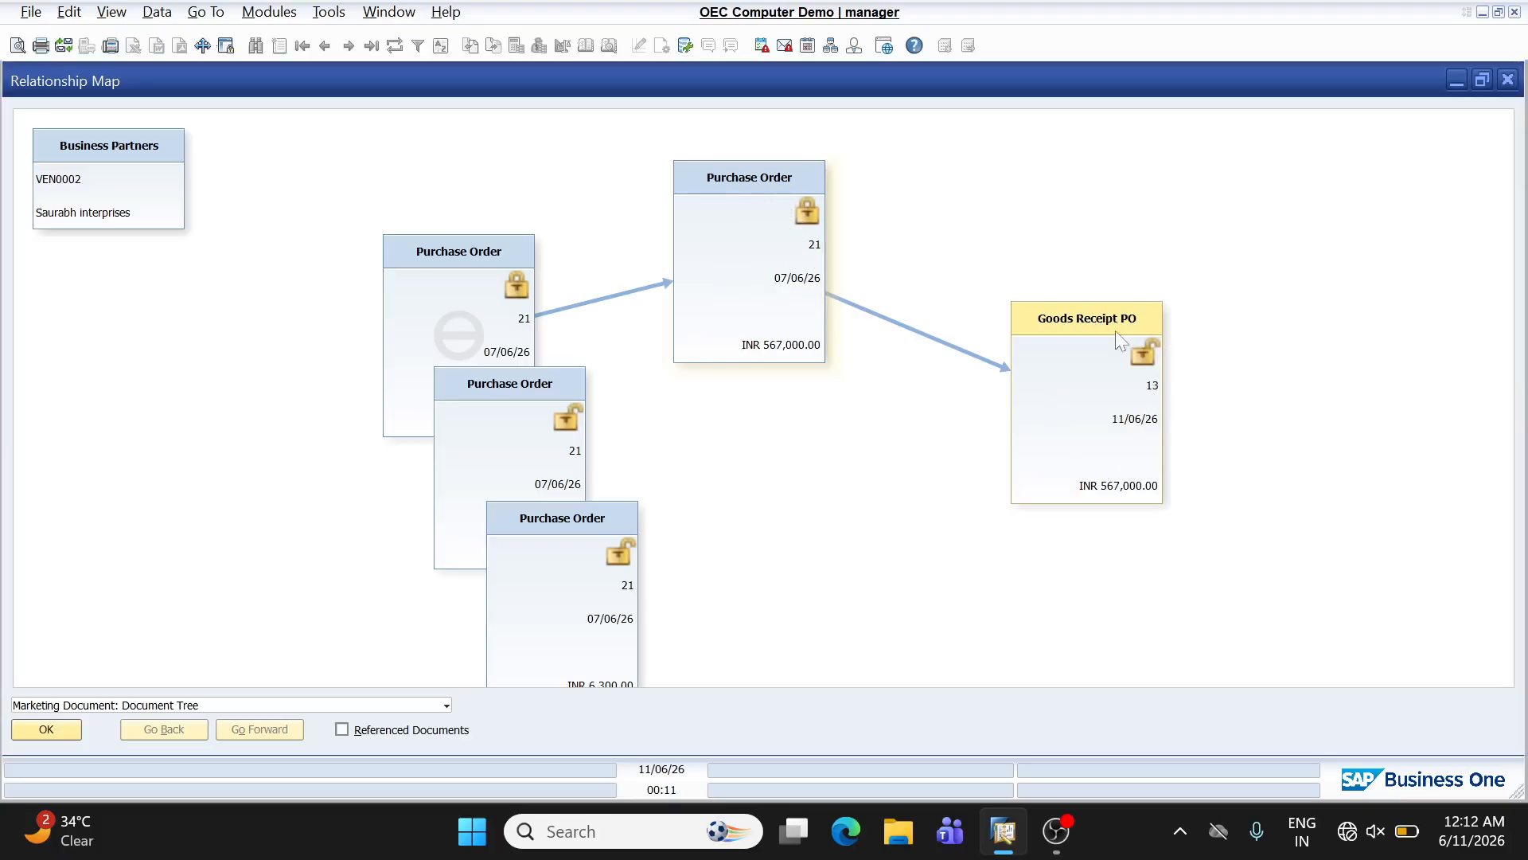
{"action": "left_click", "coordinate": [1507, 80]}
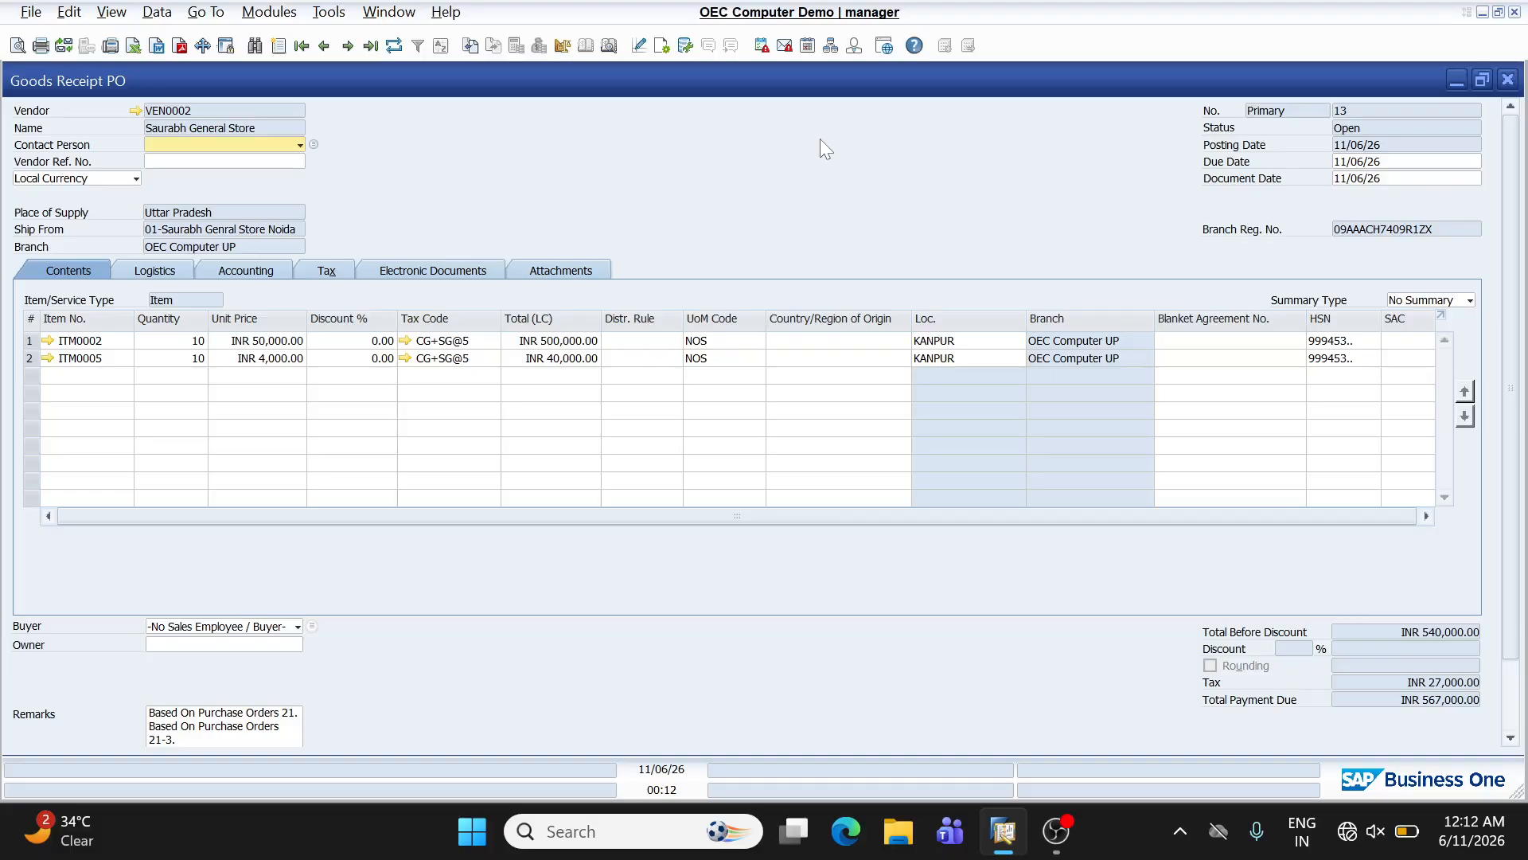
Start a new Goods Receipt PO and choose Krishna materials as the vendor.
{"action": "key", "text": "ctrl+a"}
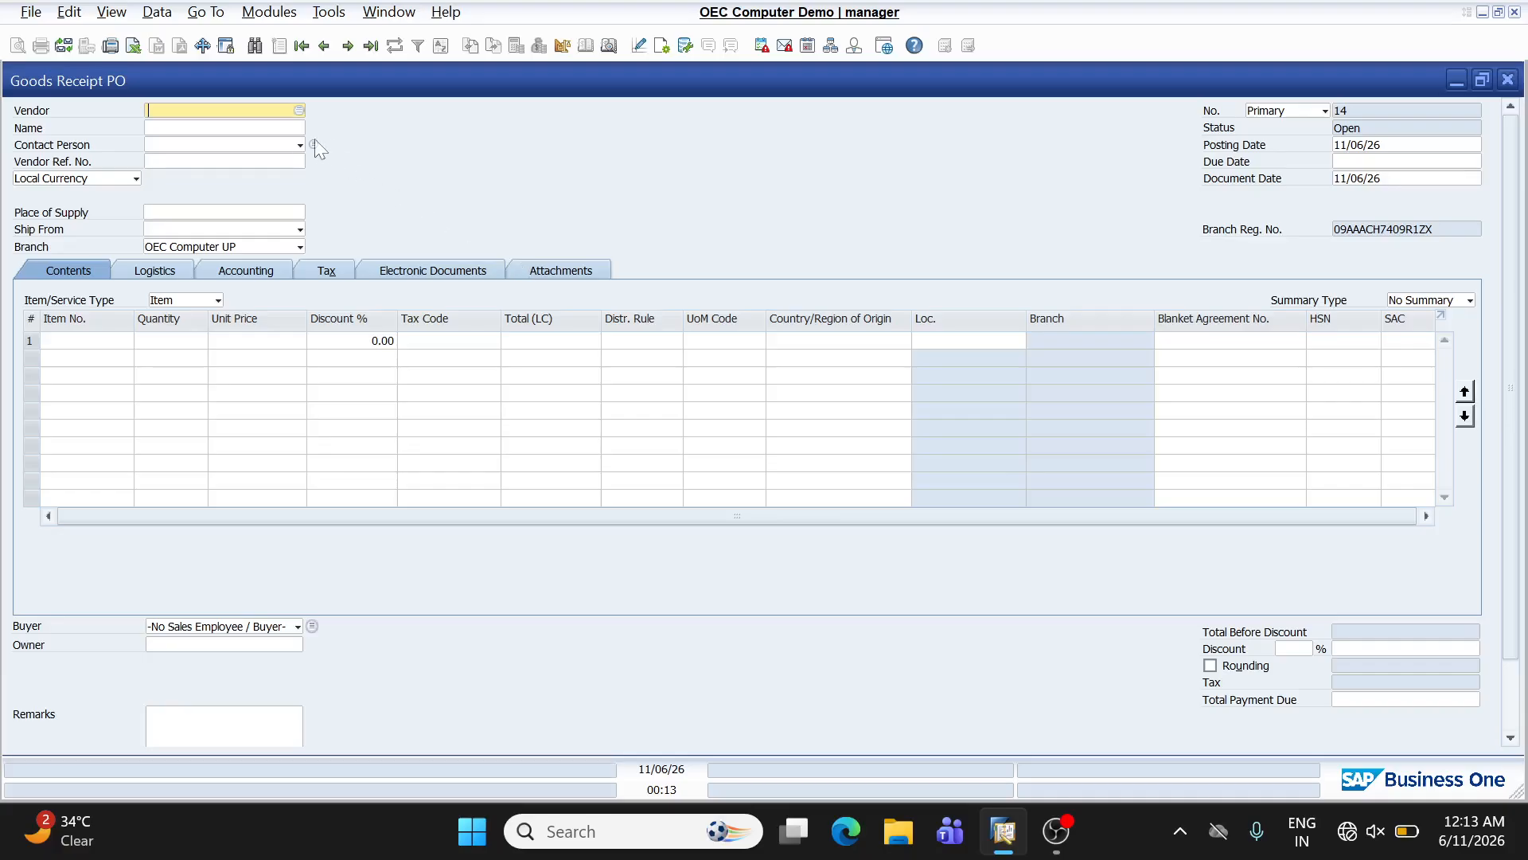
{"action": "left_click", "coordinate": [298, 110]}
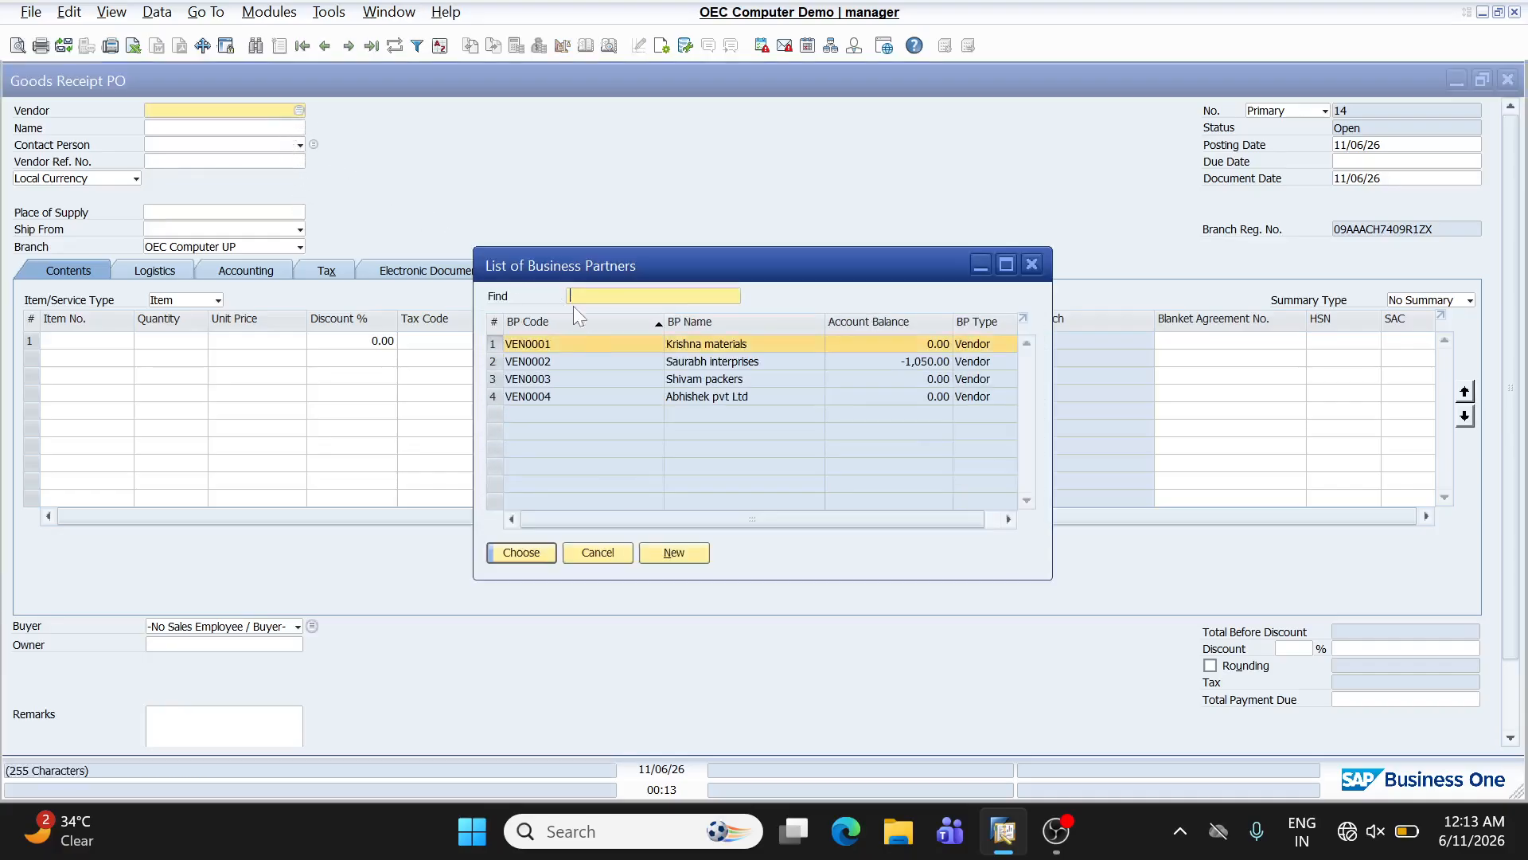
{"action": "double_click", "coordinate": [589, 346]}
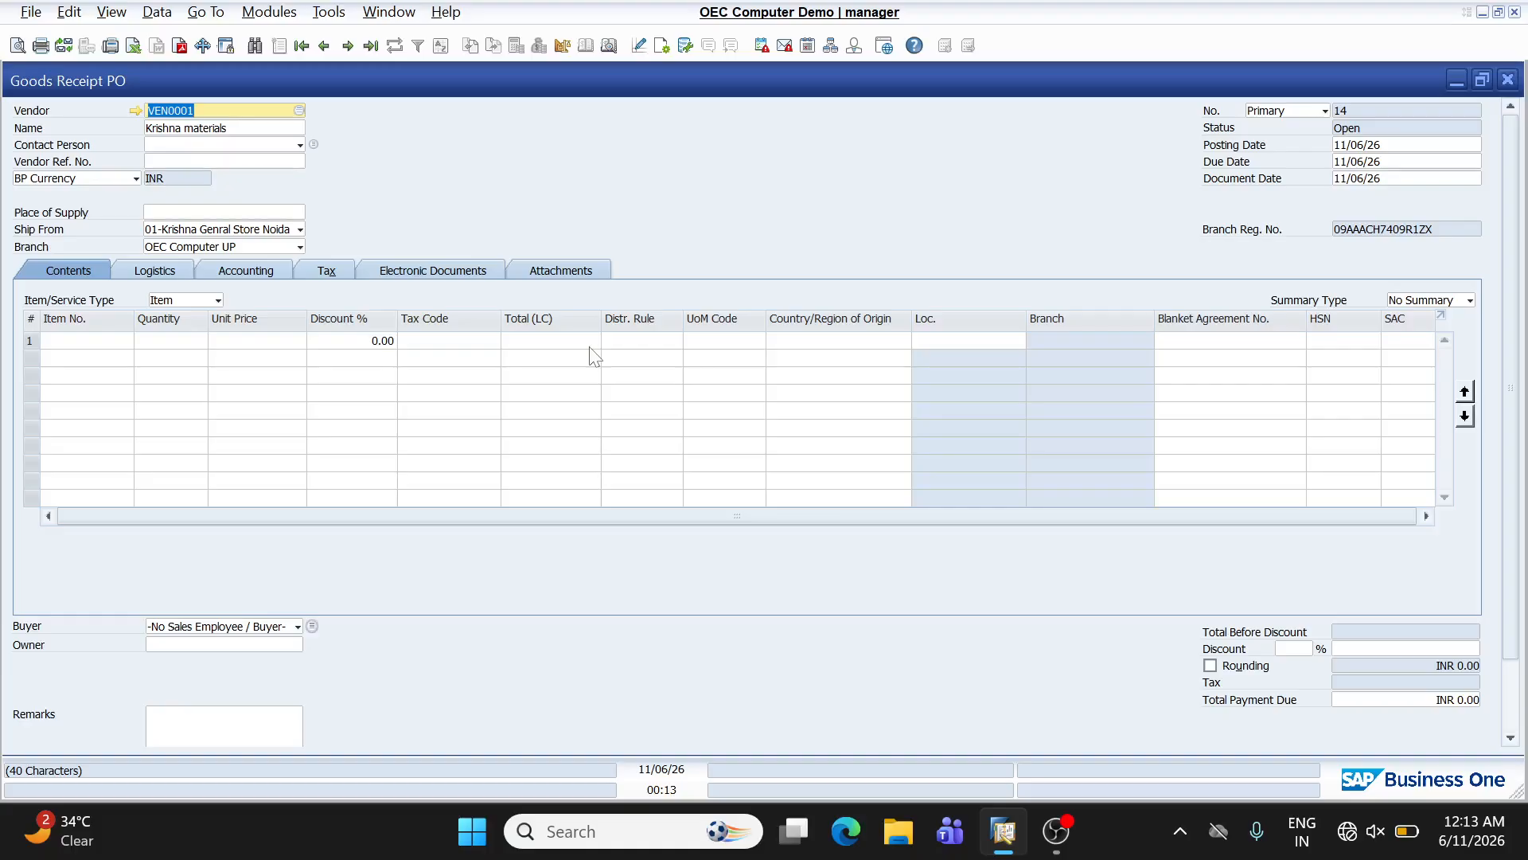
Copy from the vendor's purchase orders, choosing the first, second and last orders in the list together.
{"action": "scroll", "coordinate": [766, 548], "scroll_direction": "down", "scroll_amount": 2}
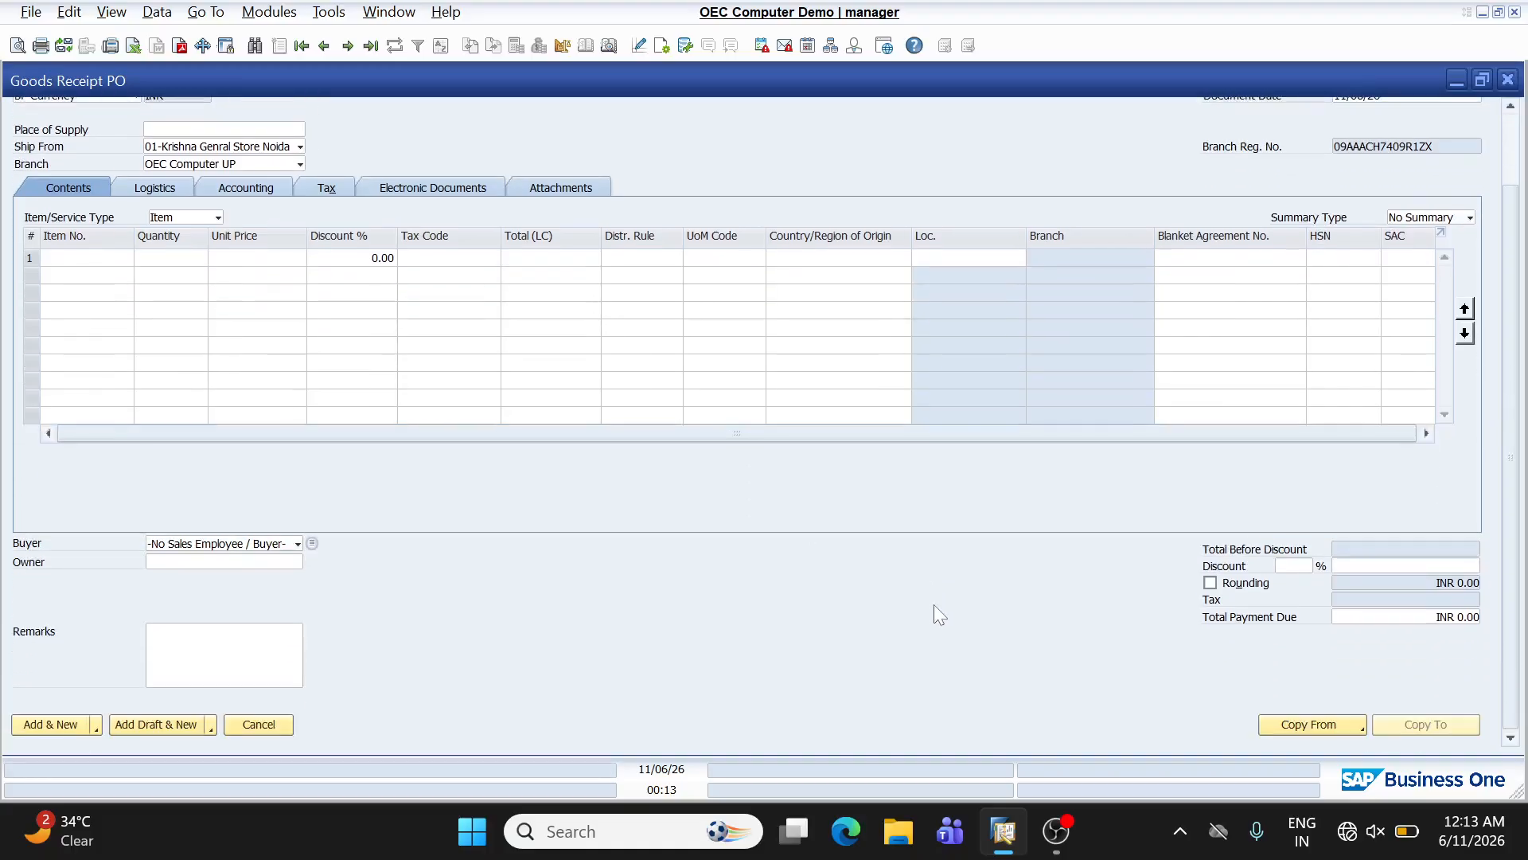
{"action": "left_click", "coordinate": [1327, 731]}
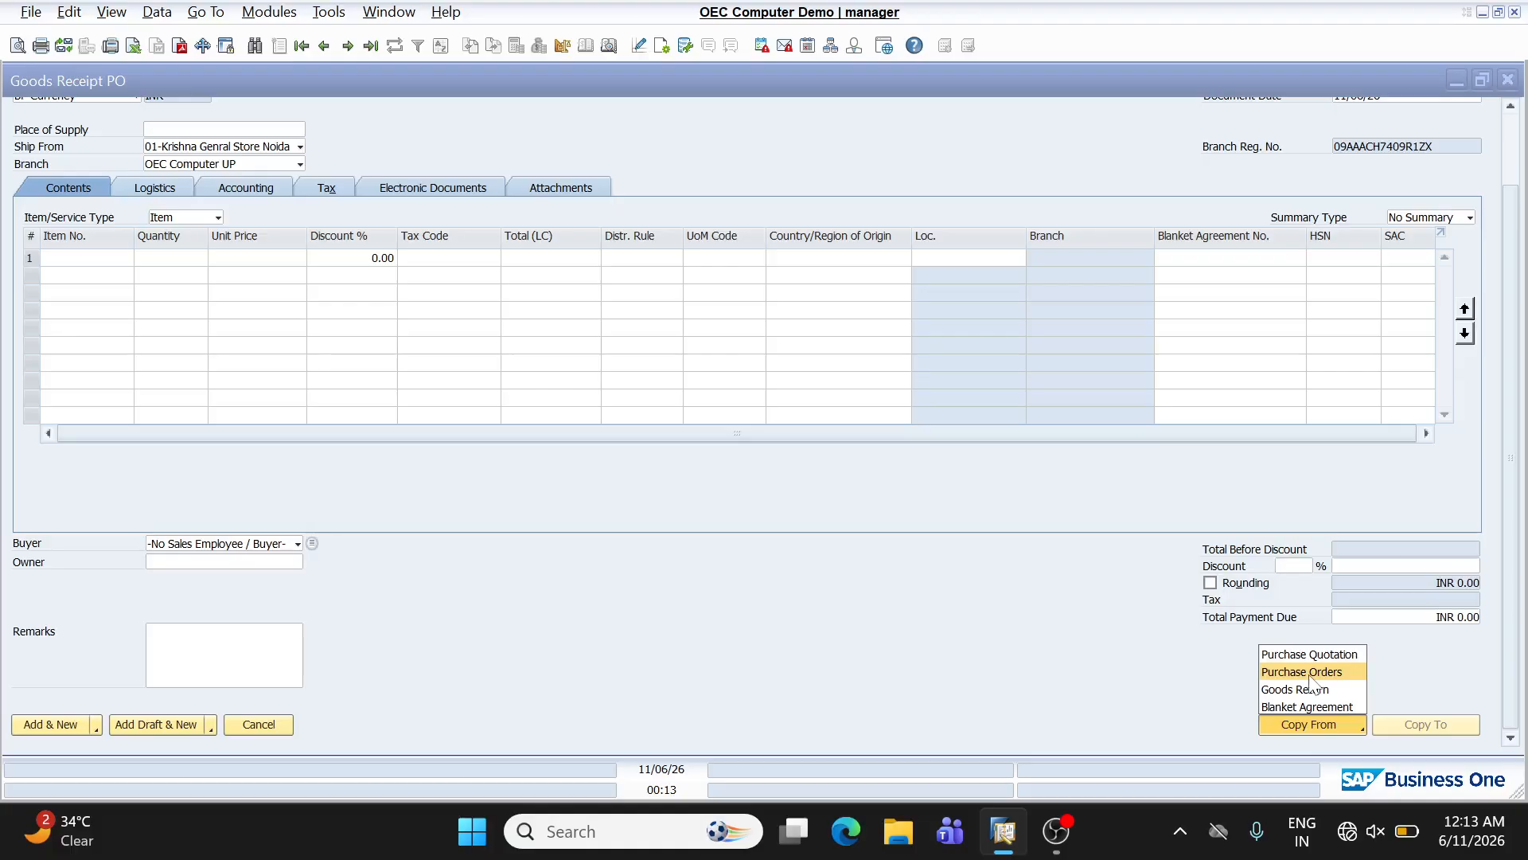
{"action": "left_click", "coordinate": [1309, 673]}
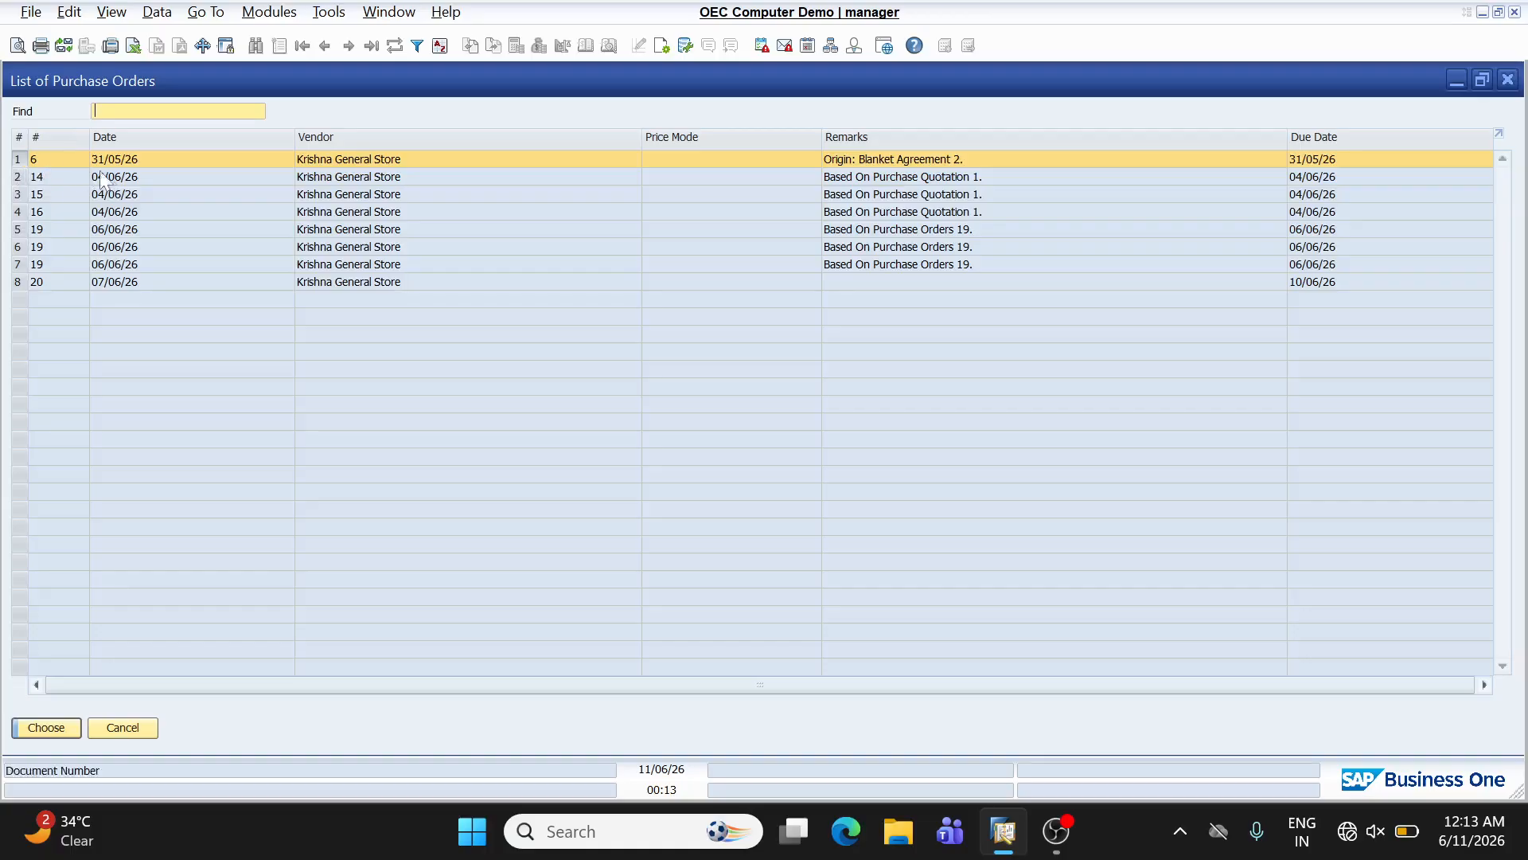
{"action": "left_click", "coordinate": [40, 179]}
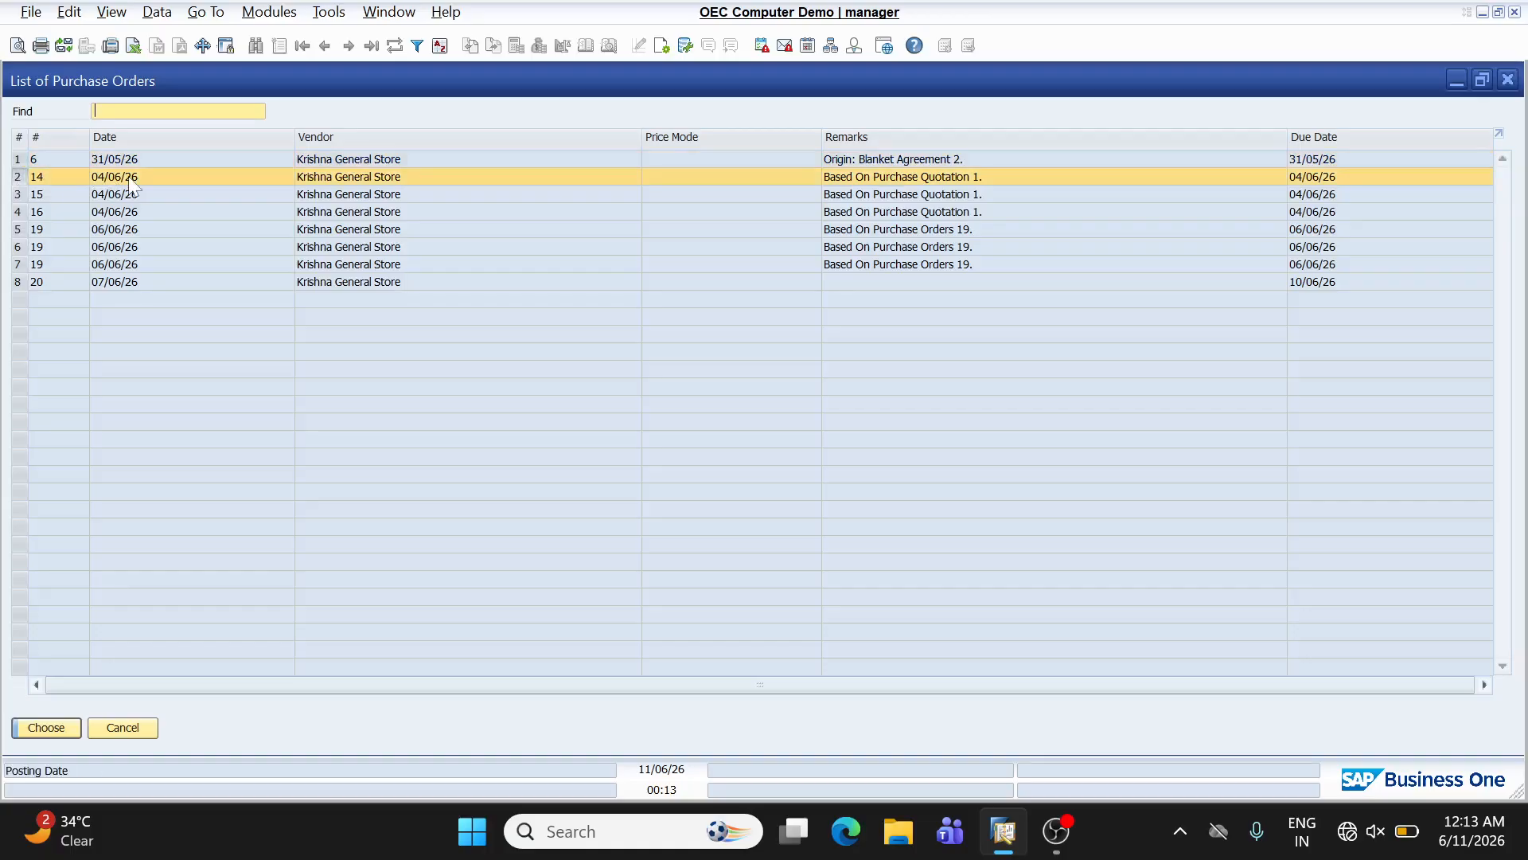
{"action": "left_click", "coordinate": [65, 194]}
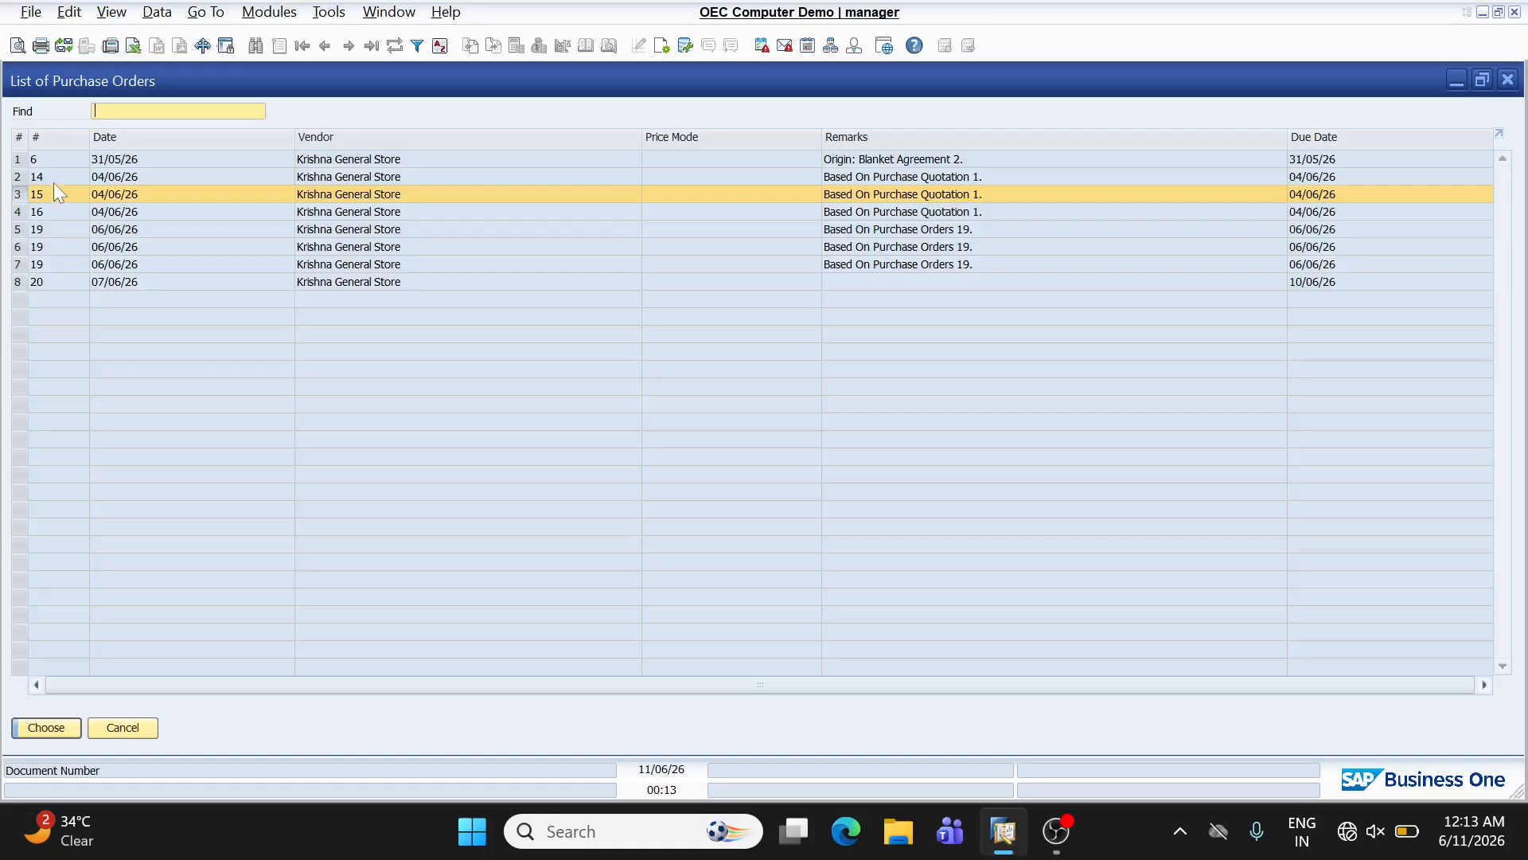
{"action": "left_click", "coordinate": [50, 156]}
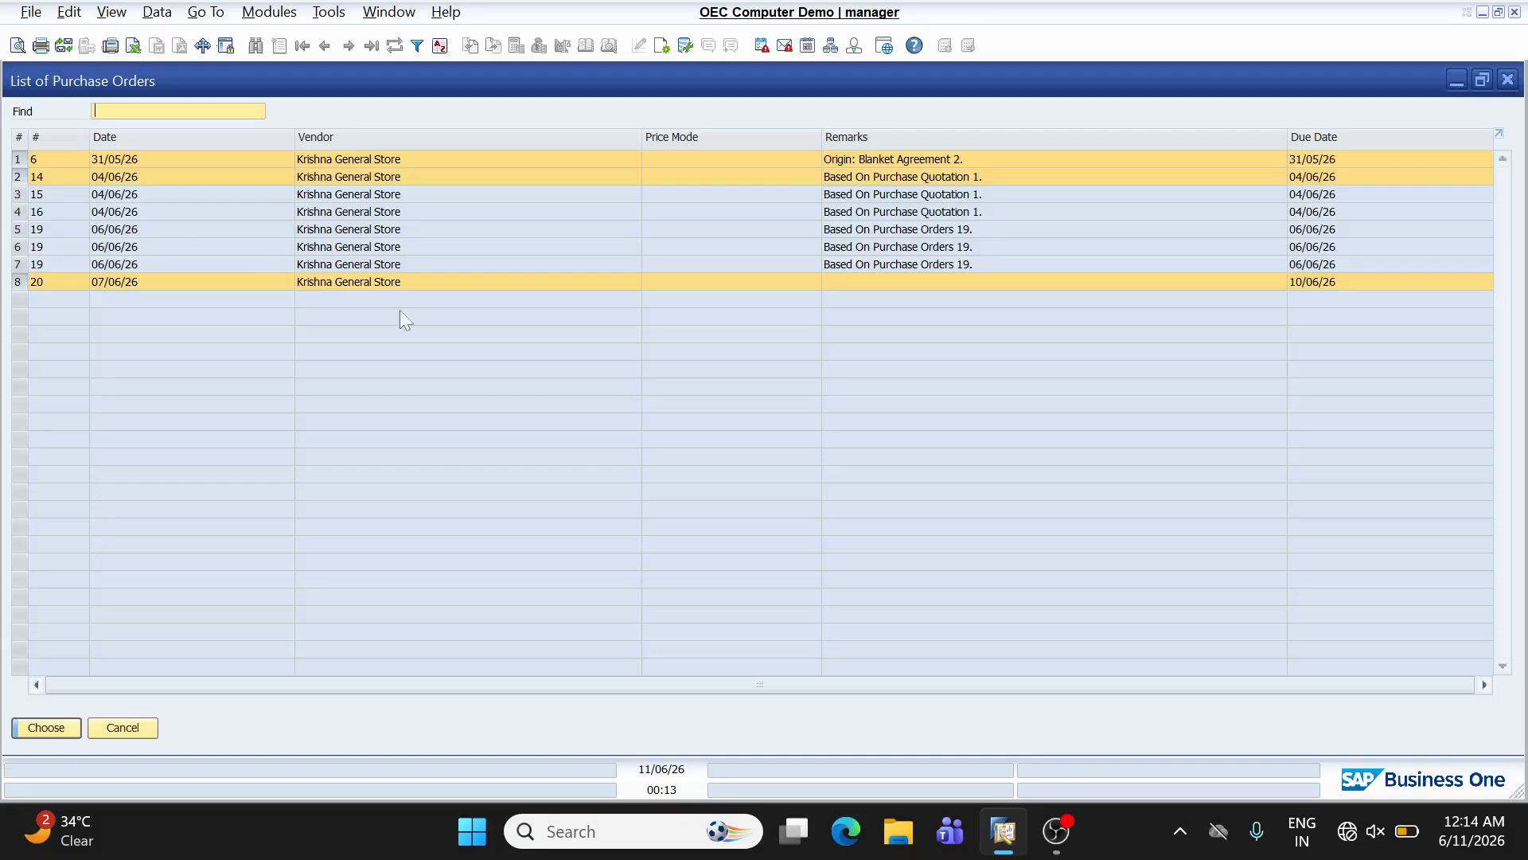
{"action": "left_click", "coordinate": [46, 727]}
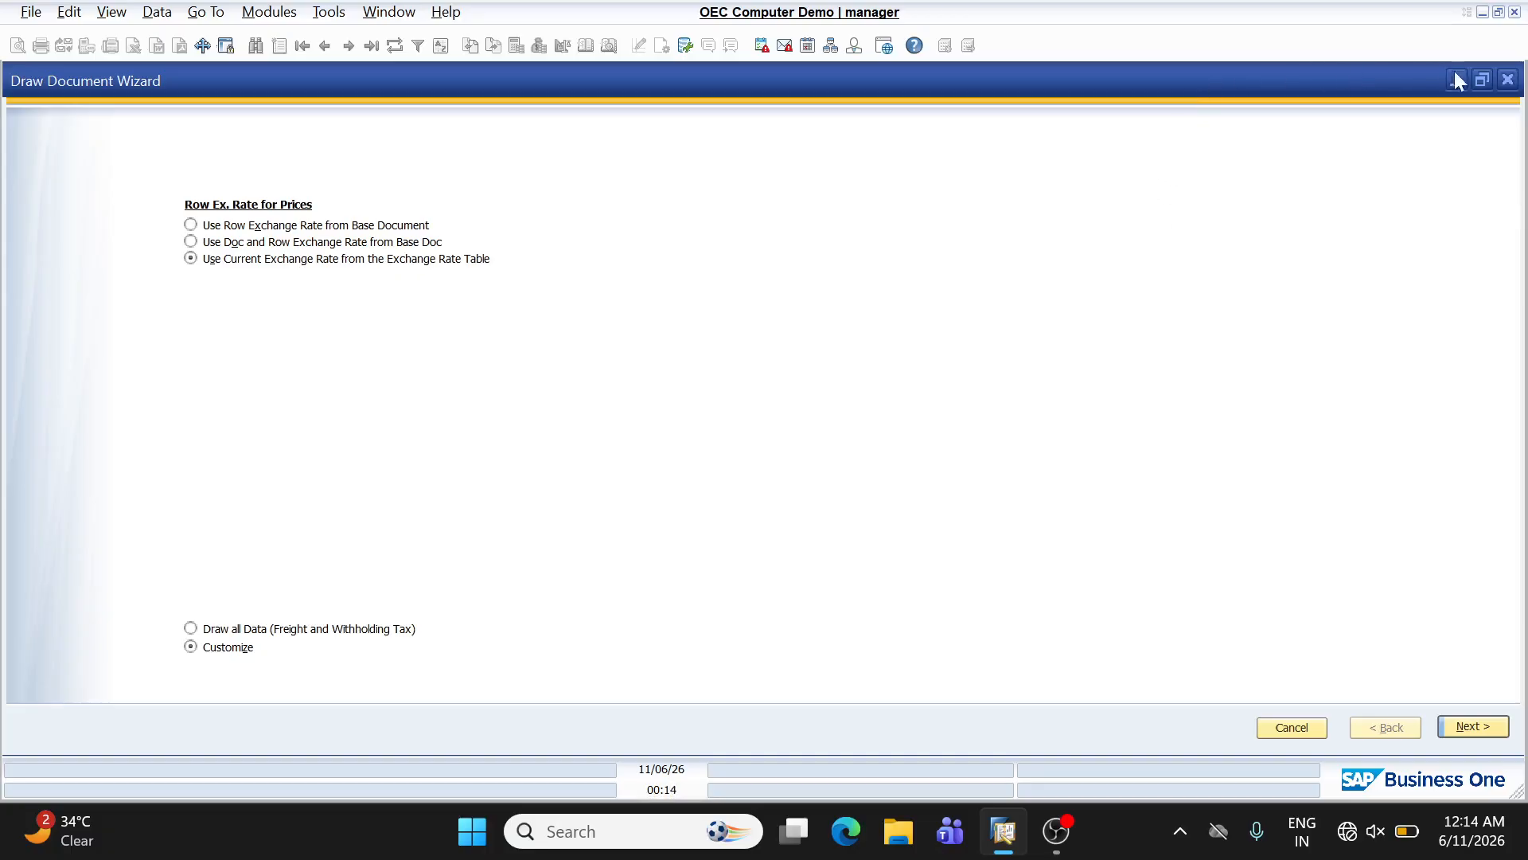
Finish the Draw Document Wizard with all data drawn (Freight and Withholding Tax), accepting the differing contact person.
{"action": "left_click", "coordinate": [1480, 79]}
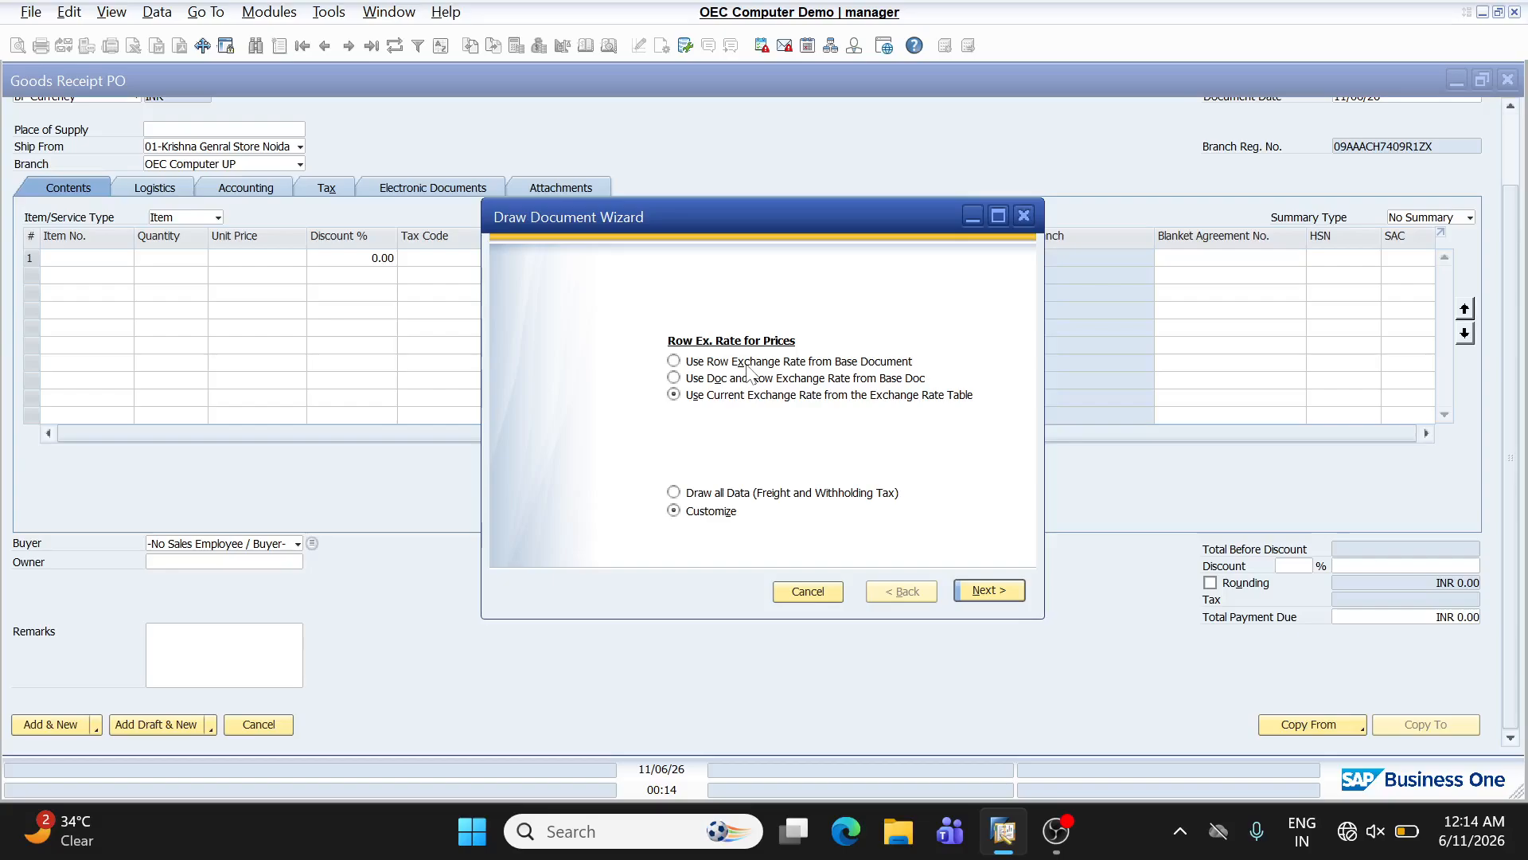
{"action": "left_click", "coordinate": [686, 494]}
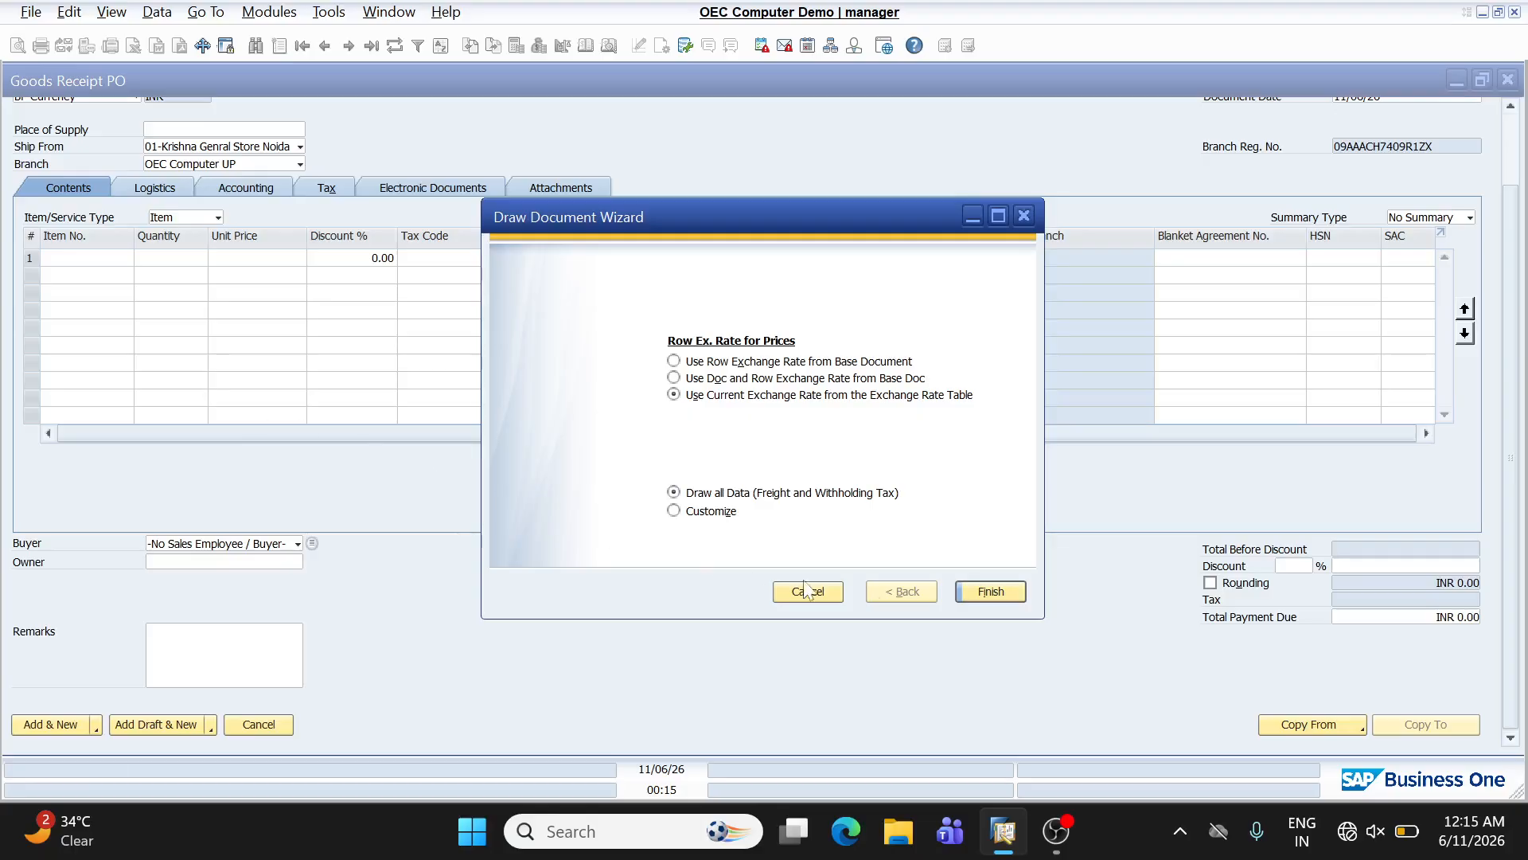
{"action": "left_click", "coordinate": [993, 593]}
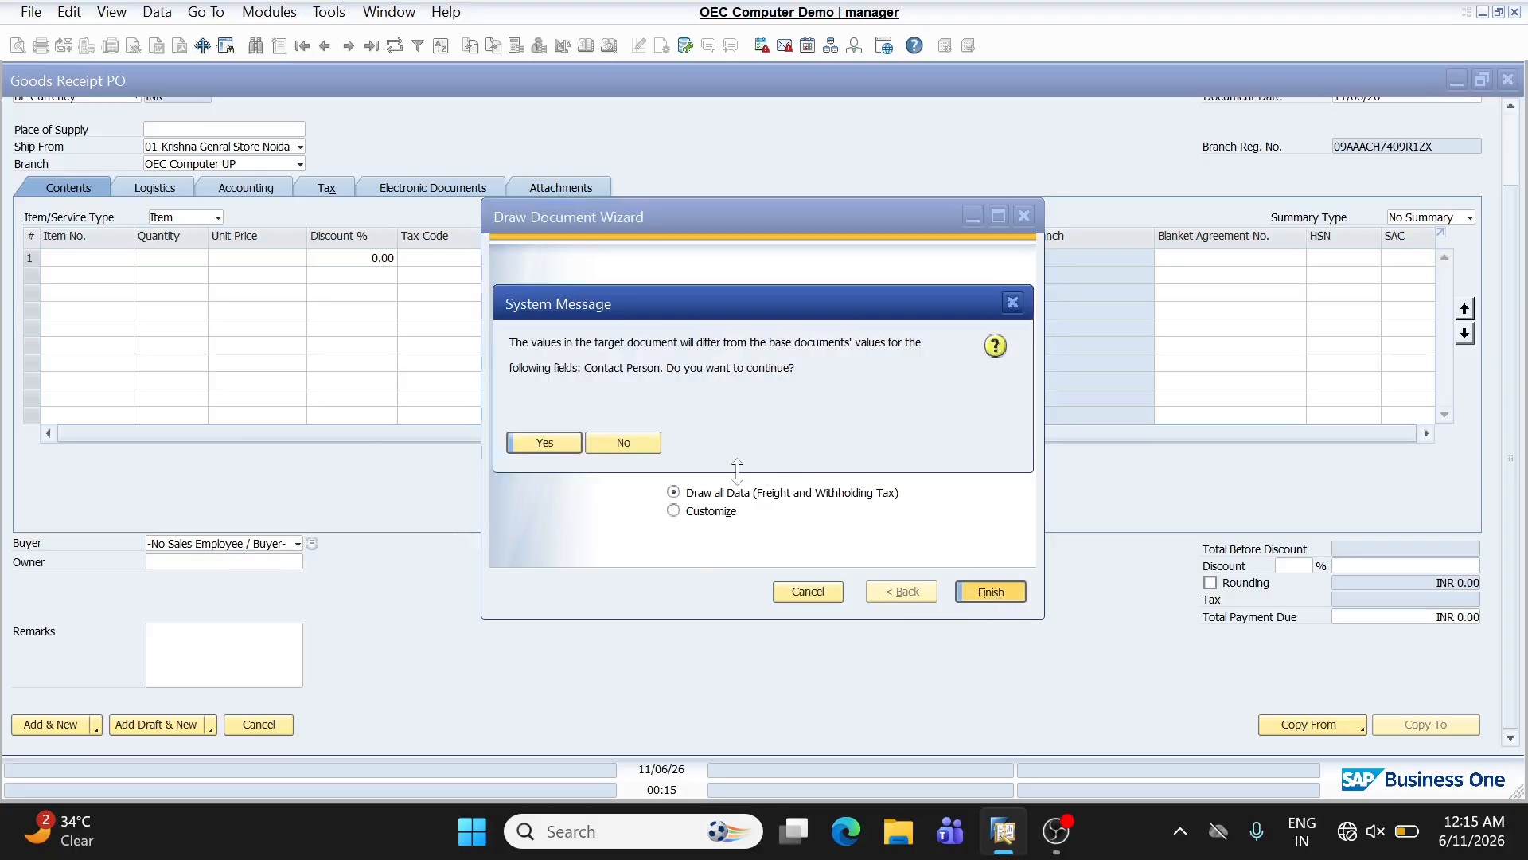
{"action": "left_click", "coordinate": [544, 443]}
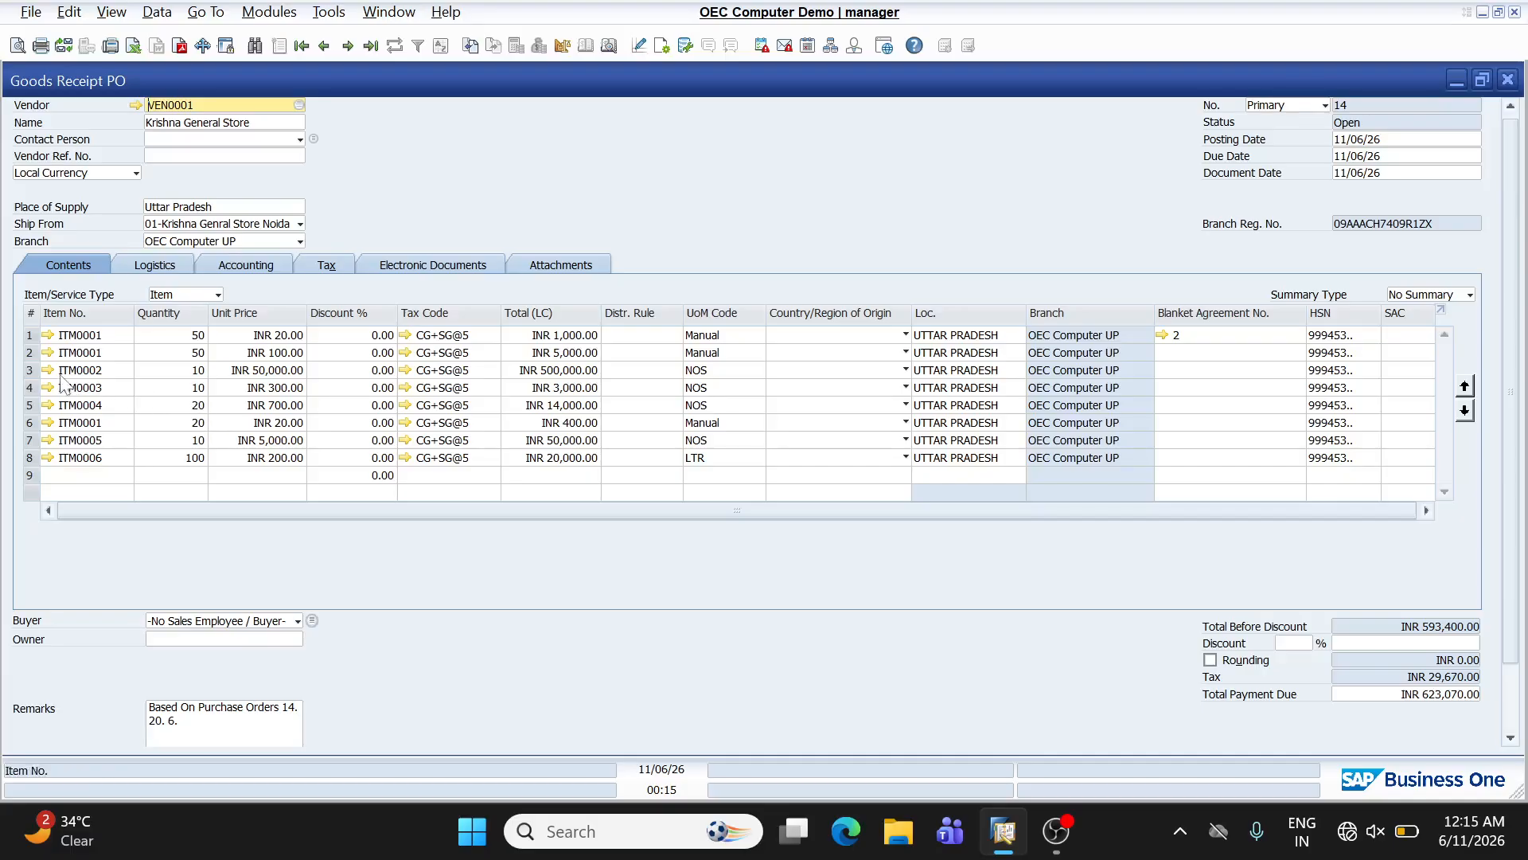
Make the Item Description column visible in the Goods Receipt PO's table through the form settings.
{"action": "left_click", "coordinate": [662, 47]}
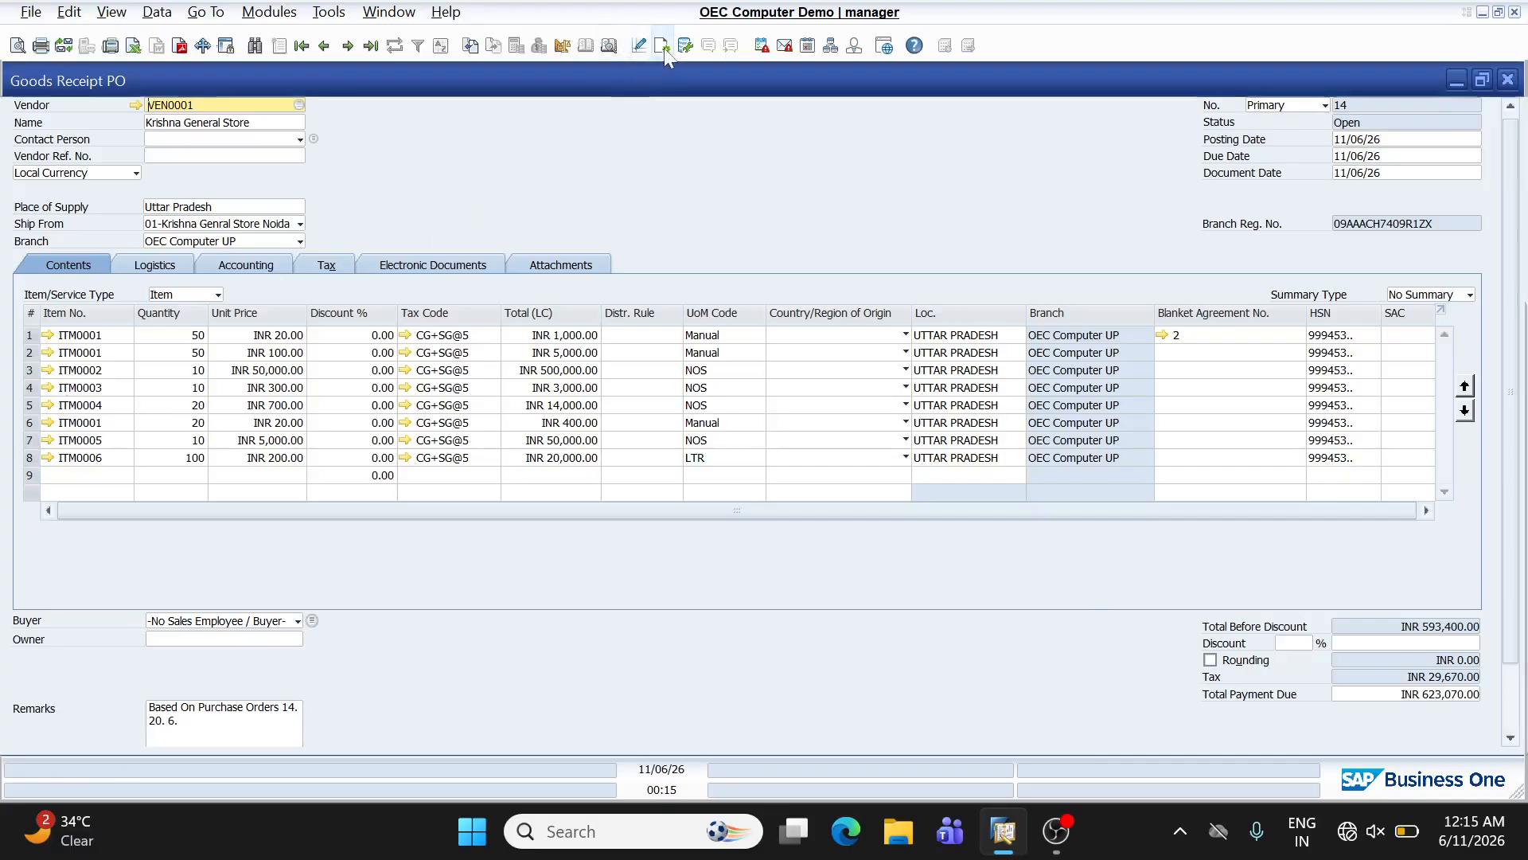
{"action": "left_click", "coordinate": [1175, 384]}
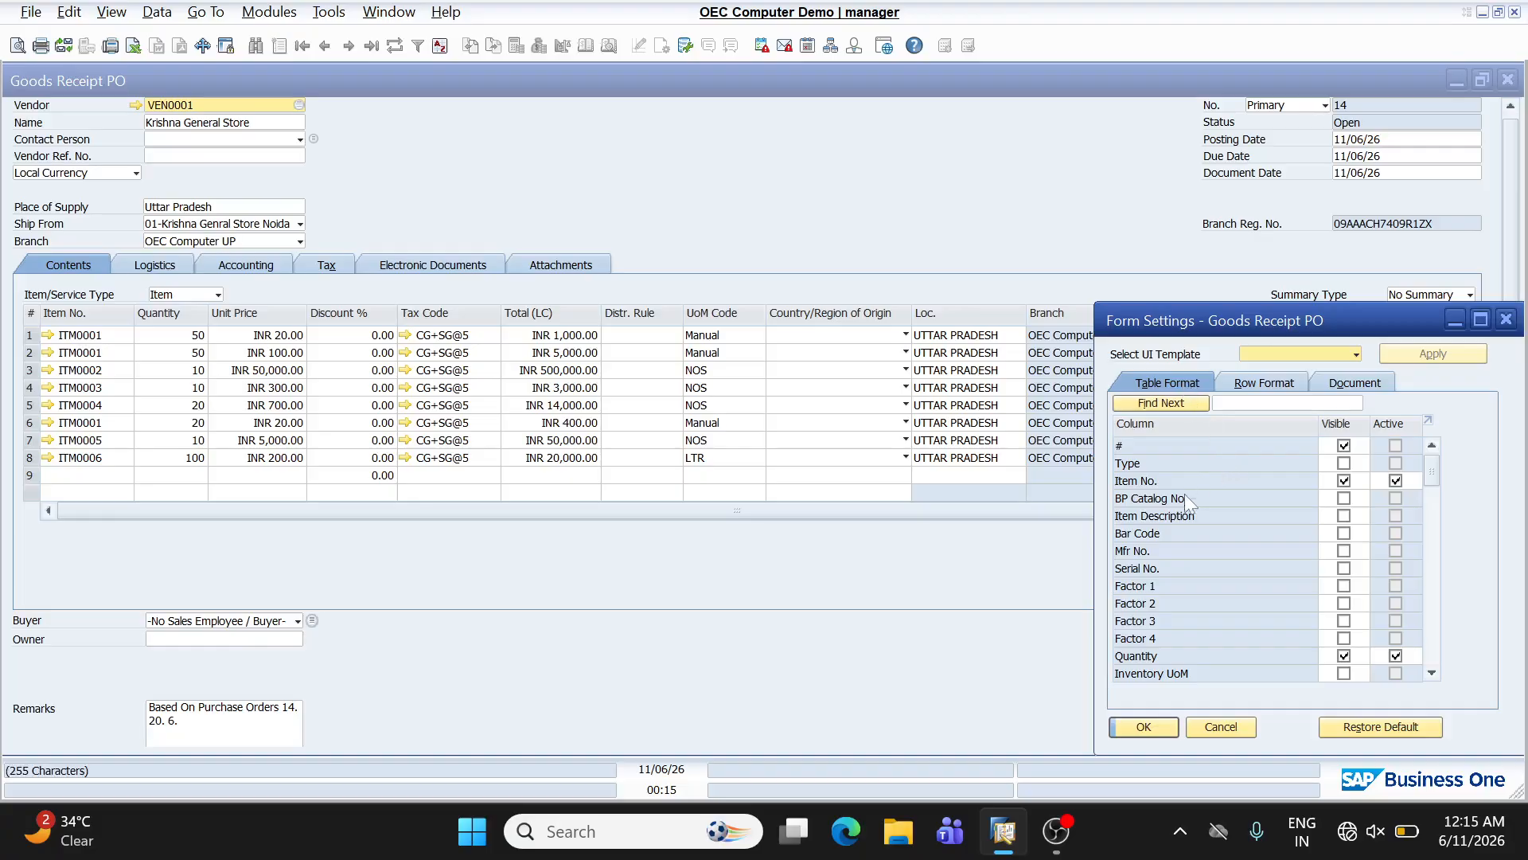
{"action": "left_click", "coordinate": [1344, 516]}
{"action": "left_click", "coordinate": [1144, 727]}
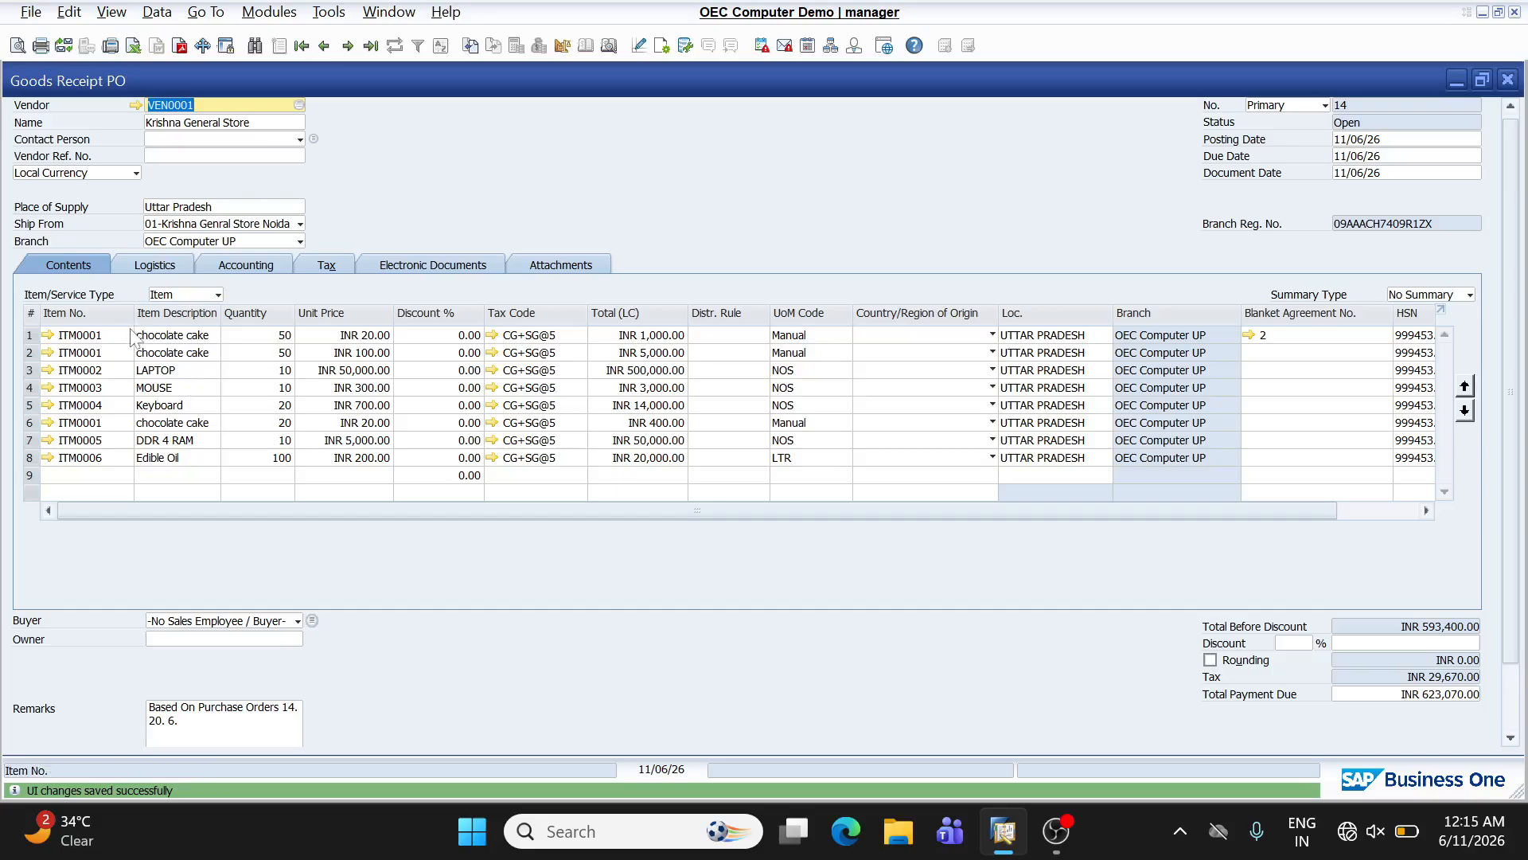
Delete the three chocolate cake (ITM0001) rows from the goods receipt.
{"action": "left_click", "coordinate": [164, 371]}
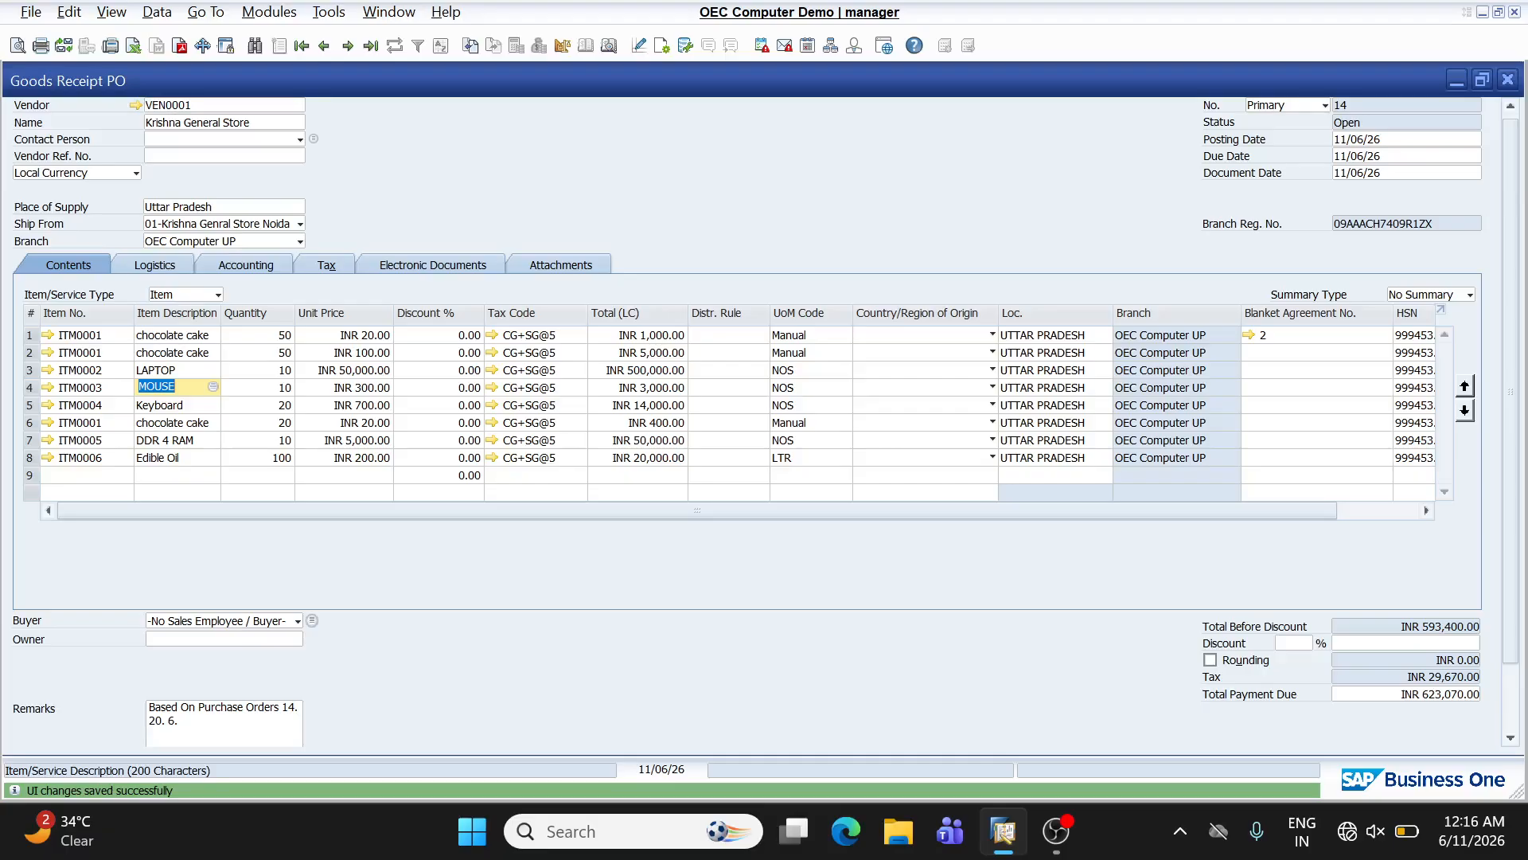
{"action": "left_click", "coordinate": [176, 424]}
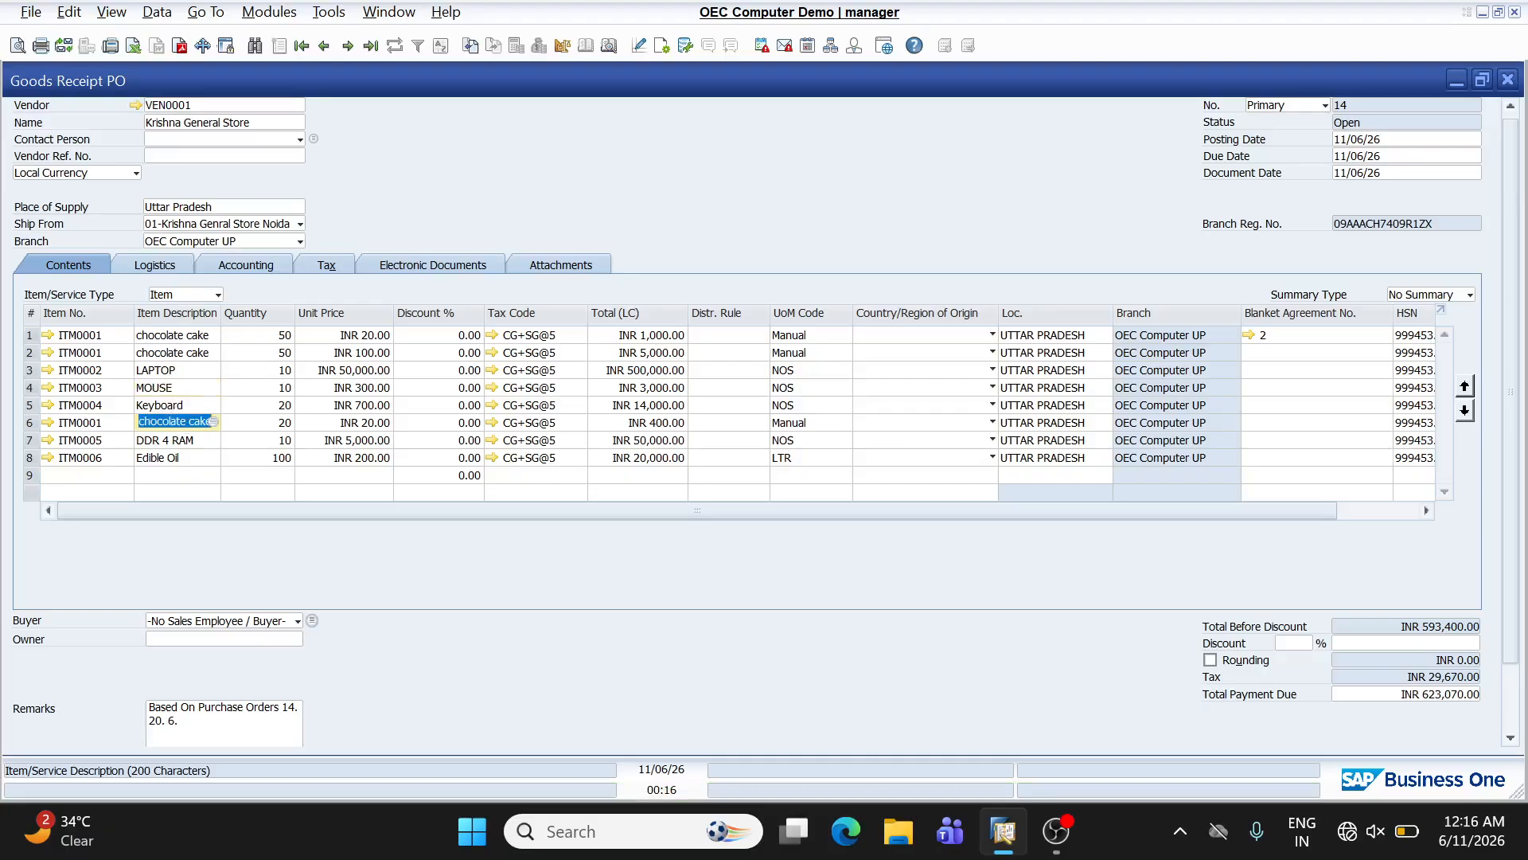
{"action": "right_click", "coordinate": [35, 353]}
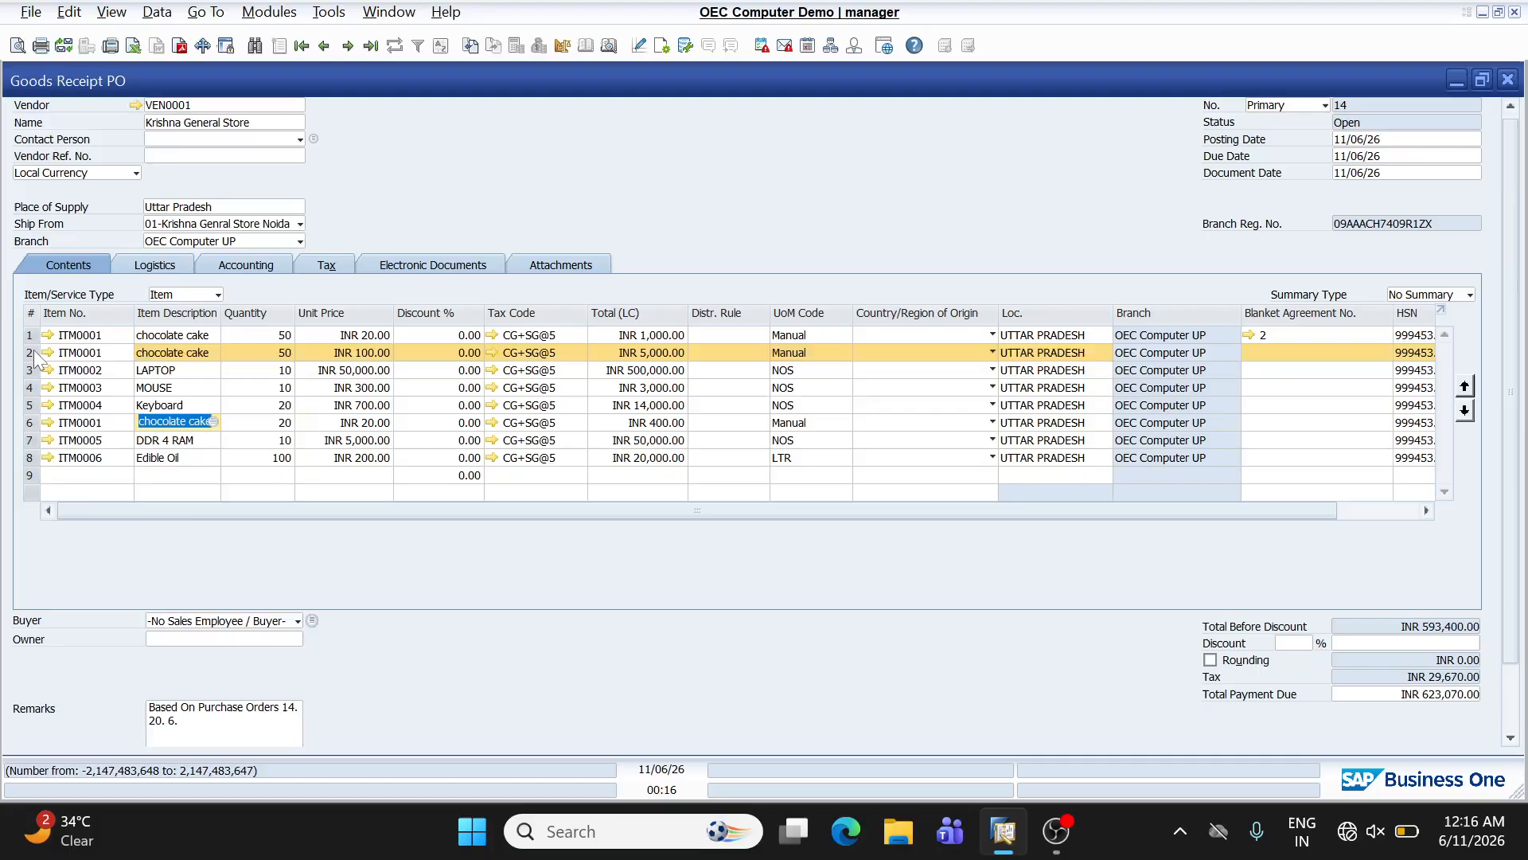
{"action": "left_click", "coordinate": [113, 462]}
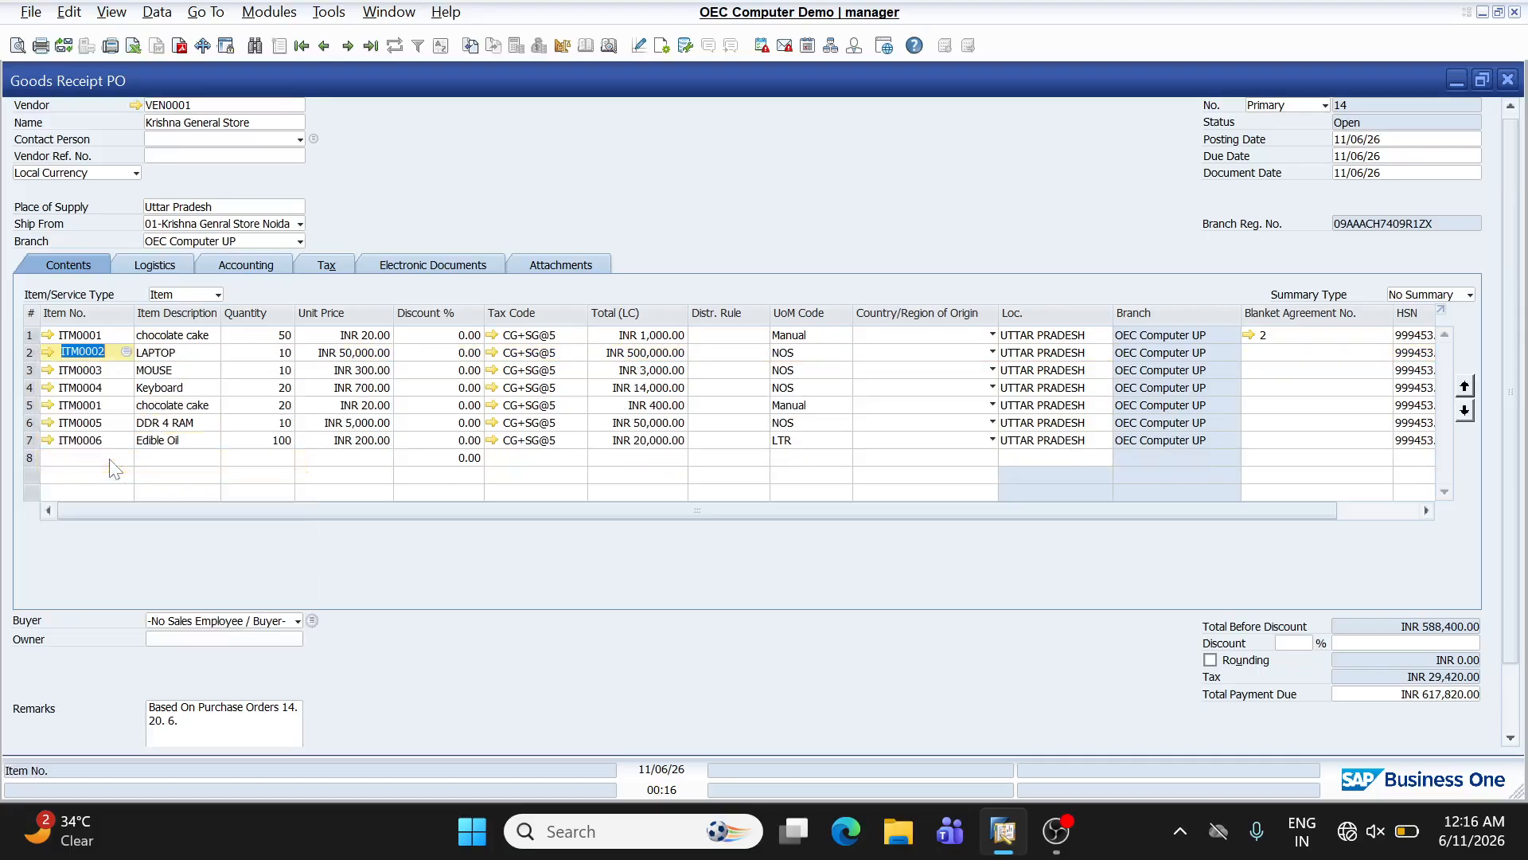
{"action": "right_click", "coordinate": [36, 405]}
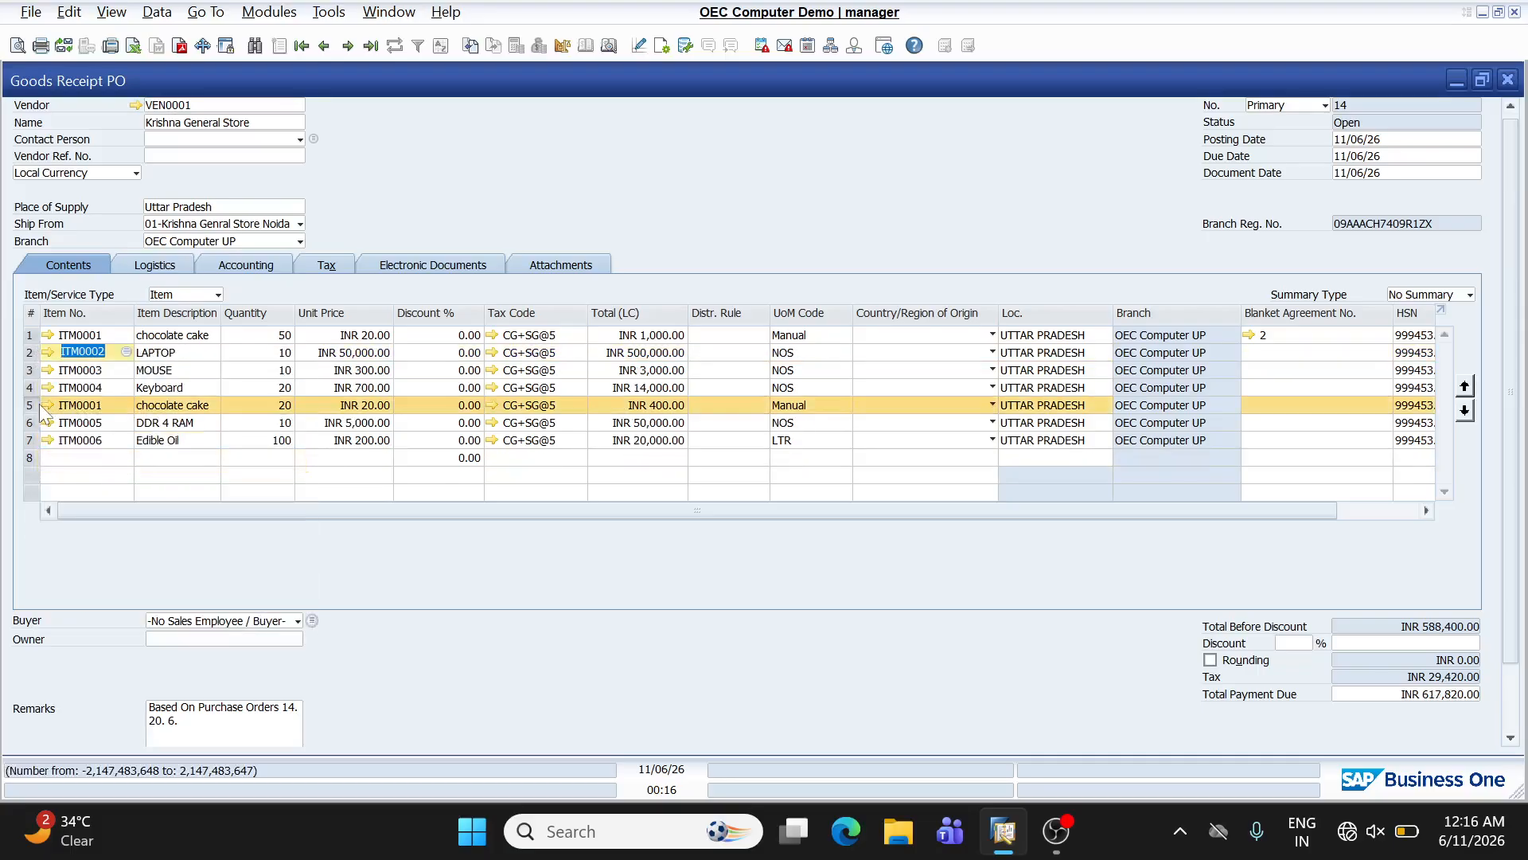
{"action": "left_click", "coordinate": [155, 539]}
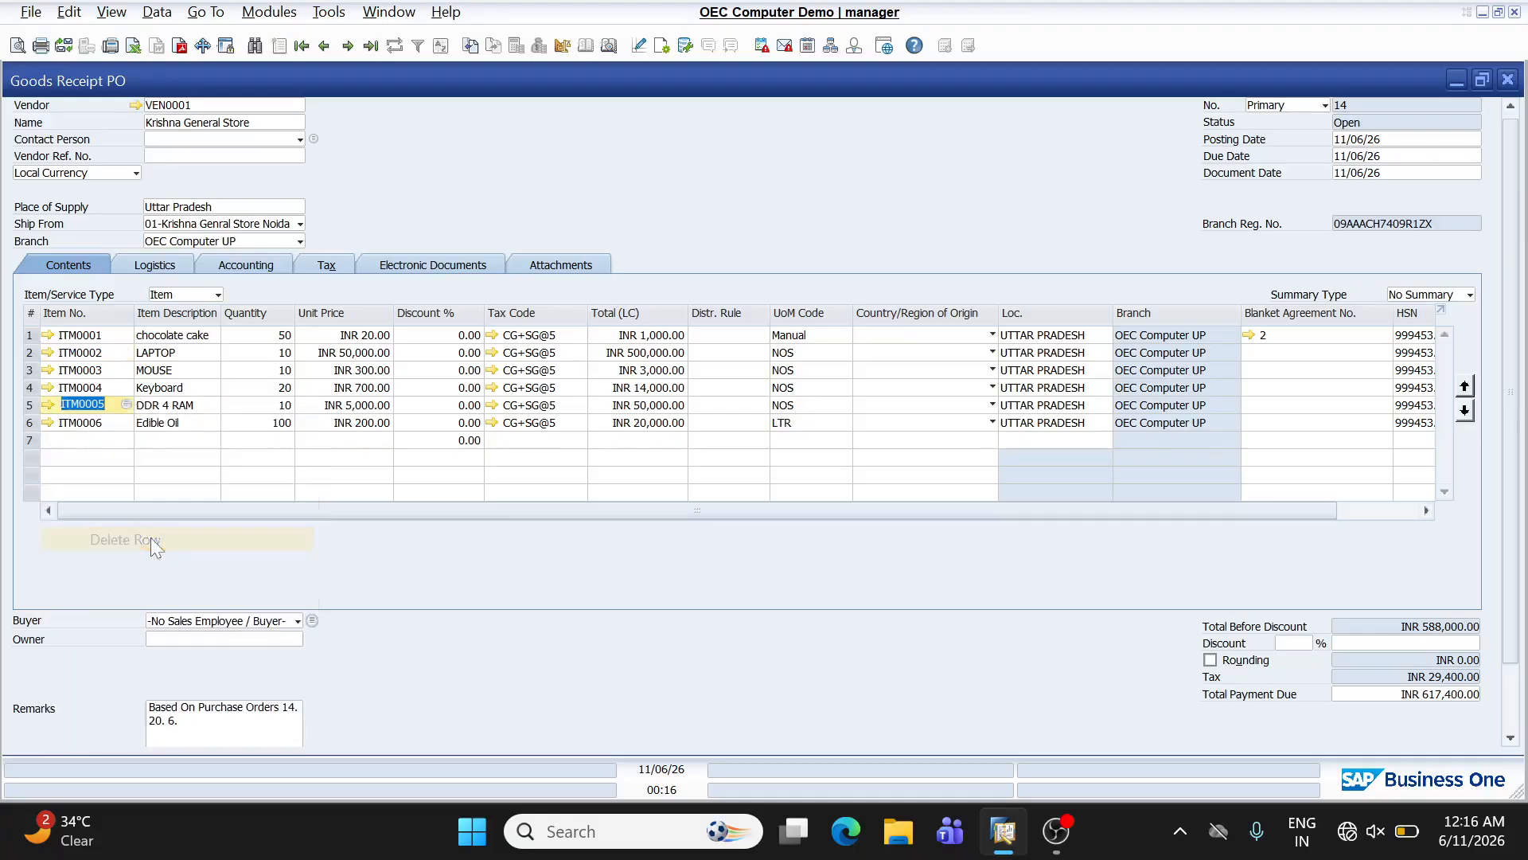
{"action": "left_click", "coordinate": [29, 337]}
{"action": "right_click", "coordinate": [30, 337]}
{"action": "left_click", "coordinate": [141, 465]}
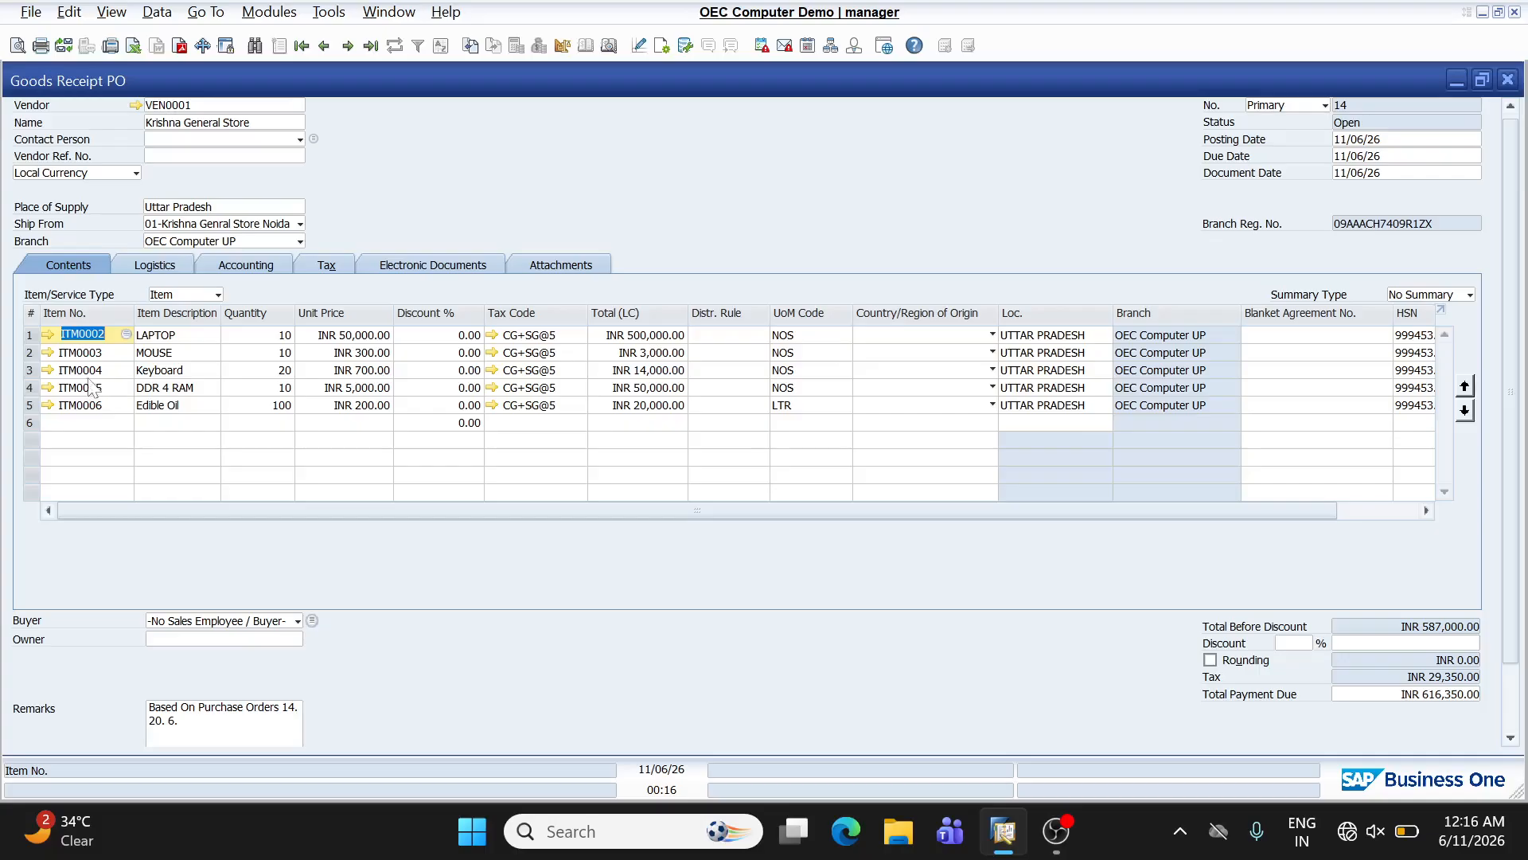
Delete the Keyboard (ITM0004) row from the goods receipt.
{"action": "left_click", "coordinate": [29, 376]}
{"action": "right_click", "coordinate": [29, 379]}
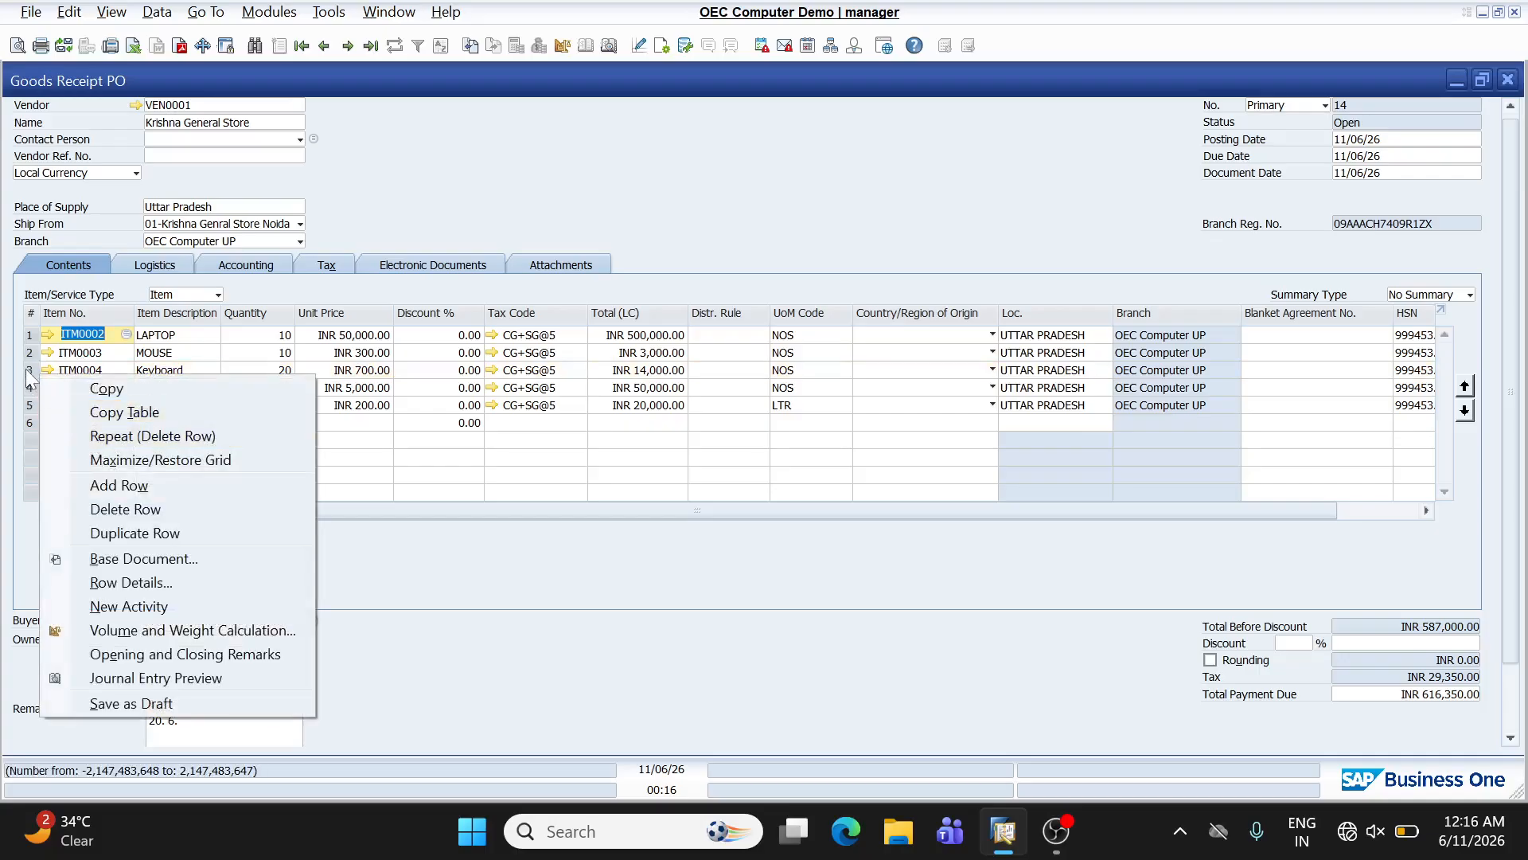
{"action": "right_click", "coordinate": [30, 380]}
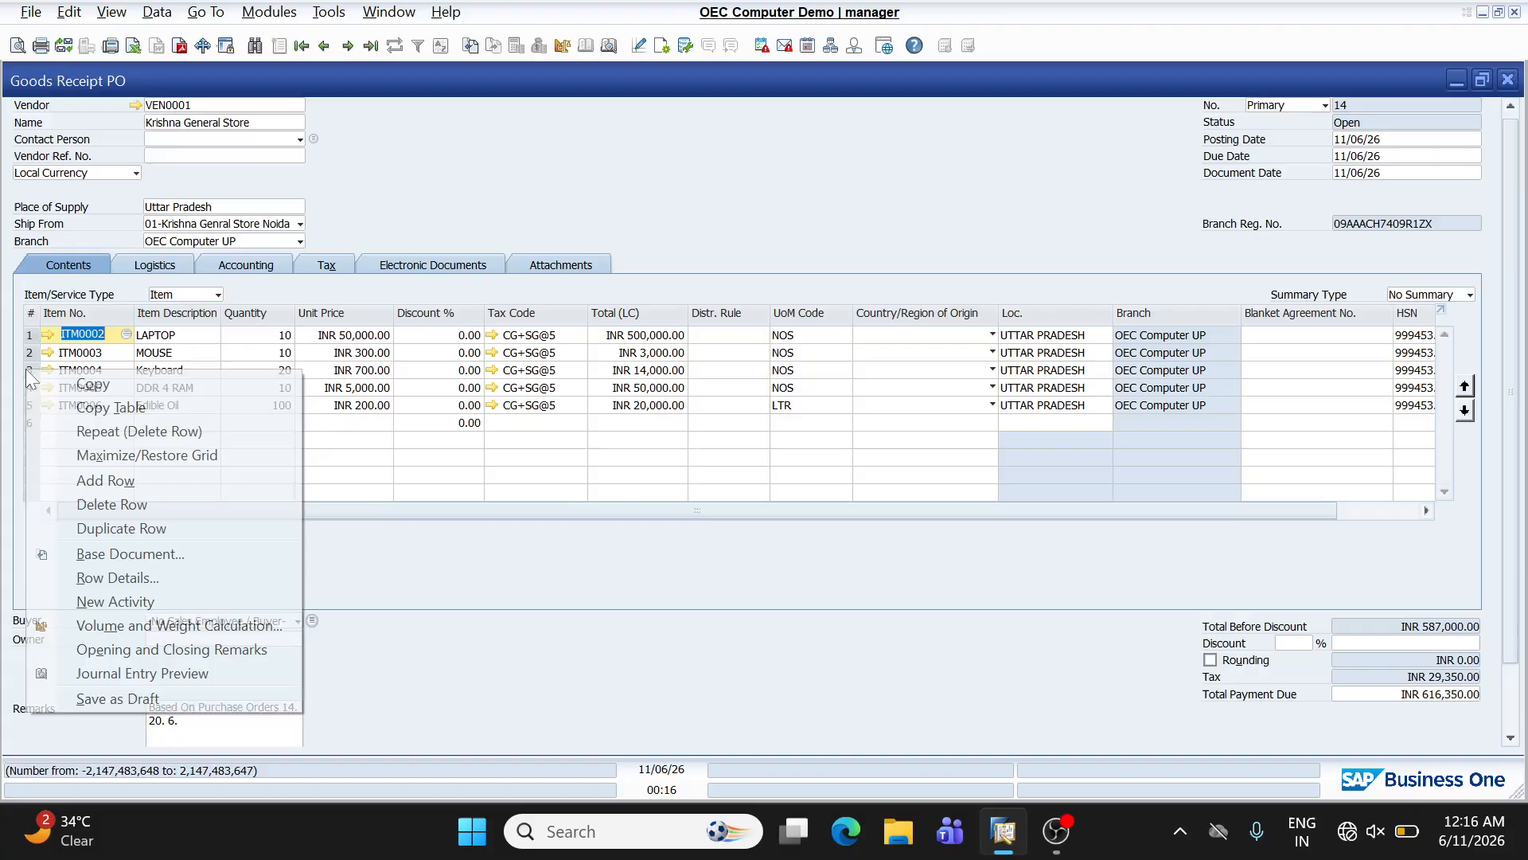
{"action": "left_click", "coordinate": [101, 506]}
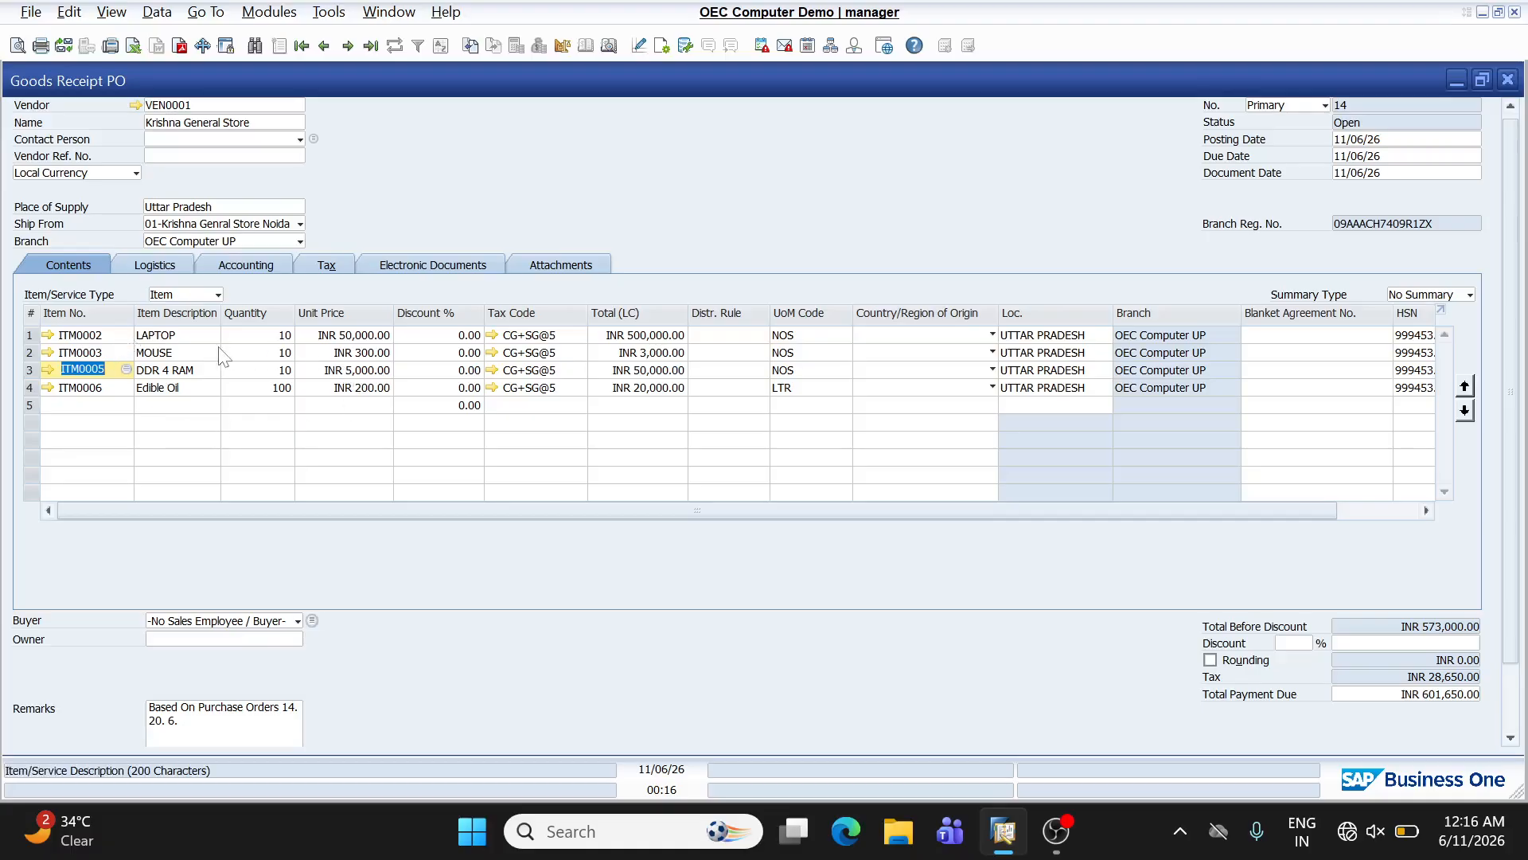
Make the Base Type, Base Ref., Base Key and Base Row columns visible in the table, and fit the column widths.
{"action": "left_click", "coordinate": [660, 45]}
{"action": "left_click", "coordinate": [1173, 384]}
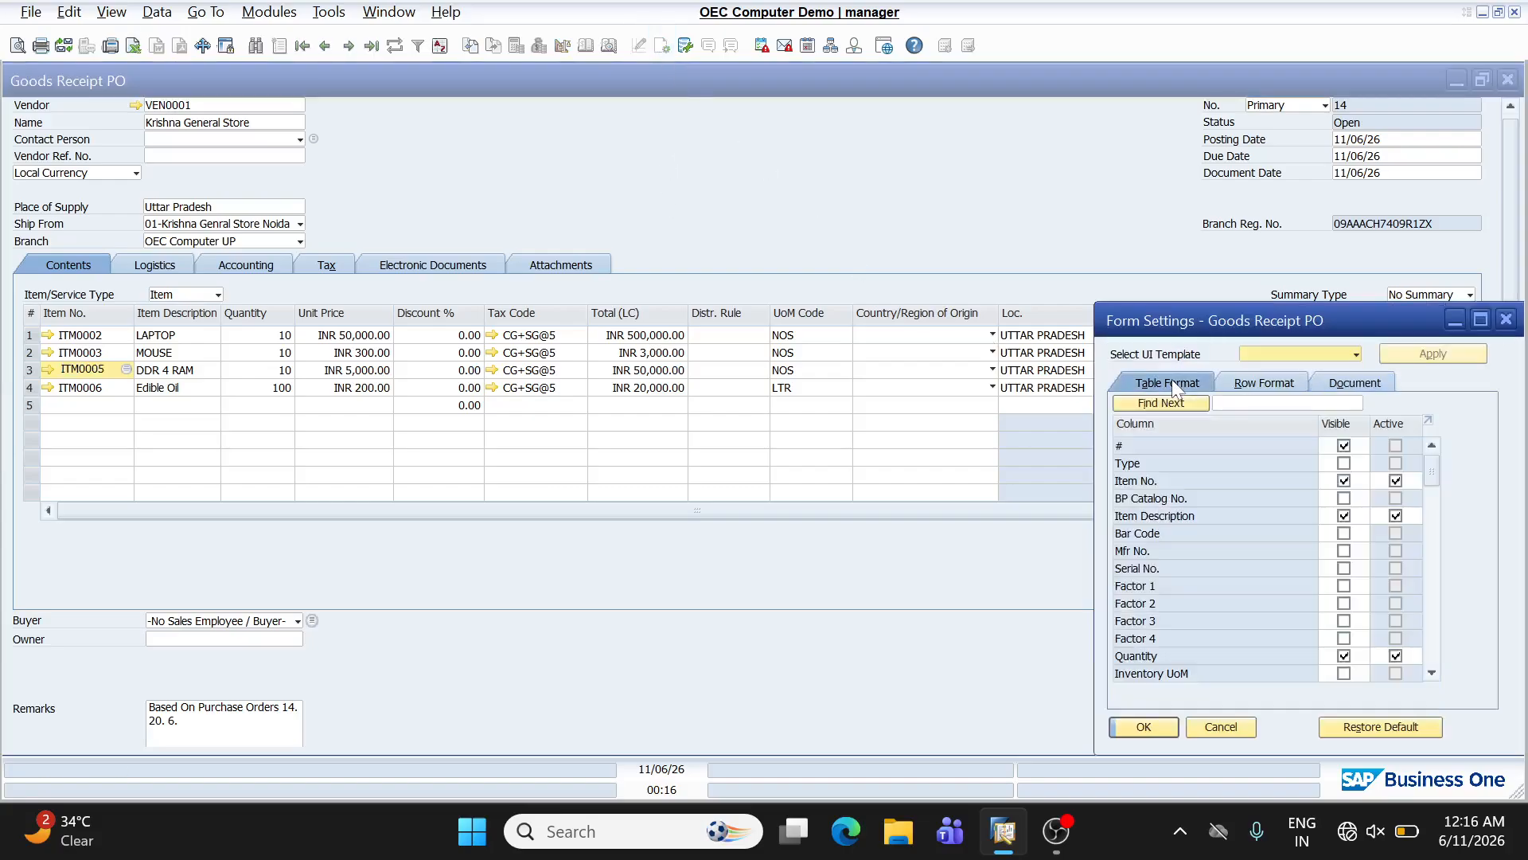
{"action": "left_click", "coordinate": [1294, 403]}
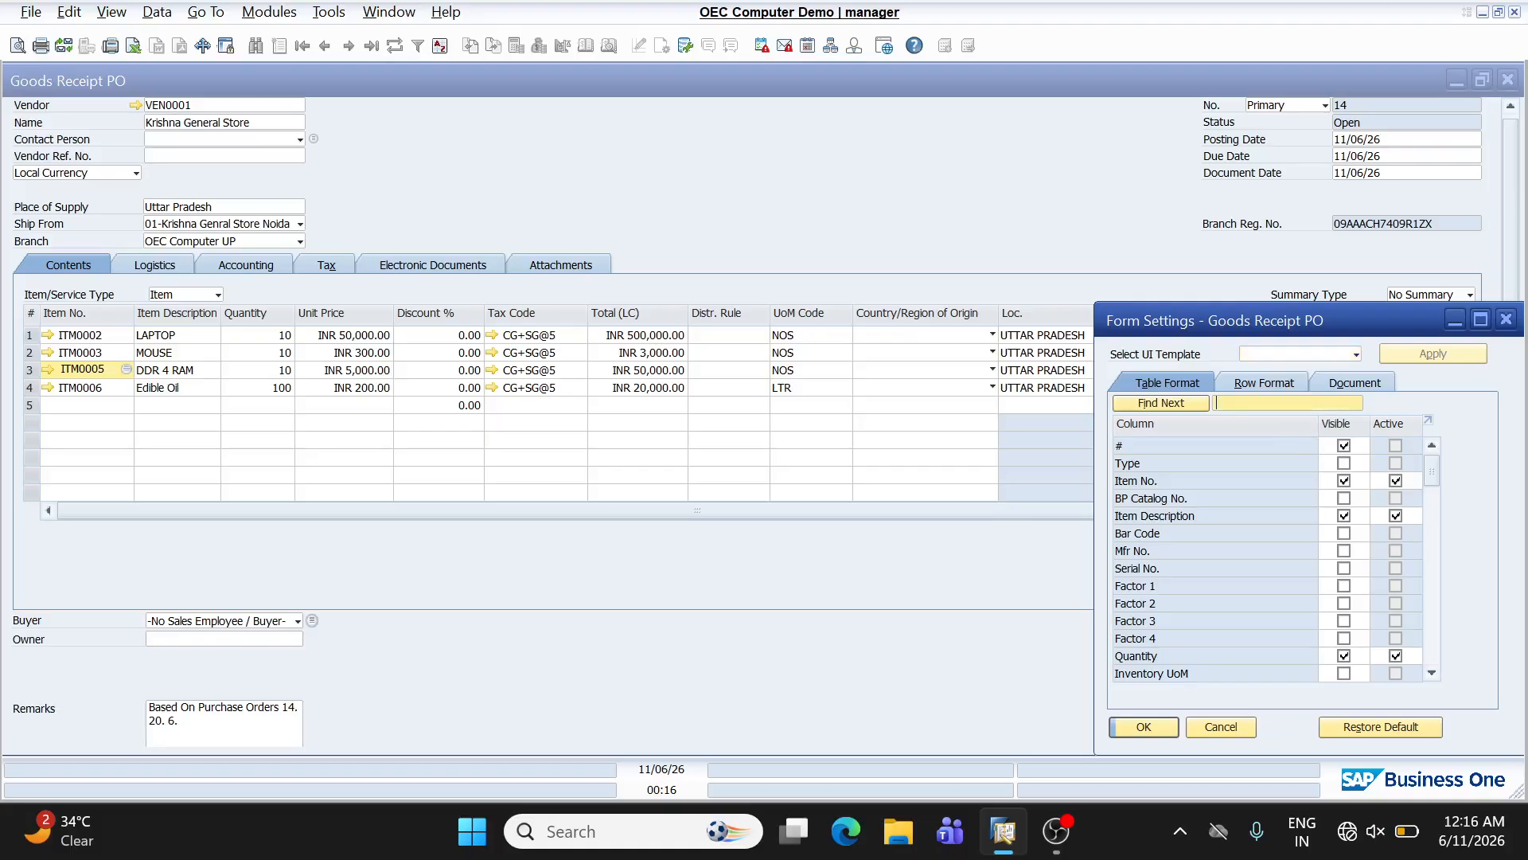
{"action": "type", "text": "base"}
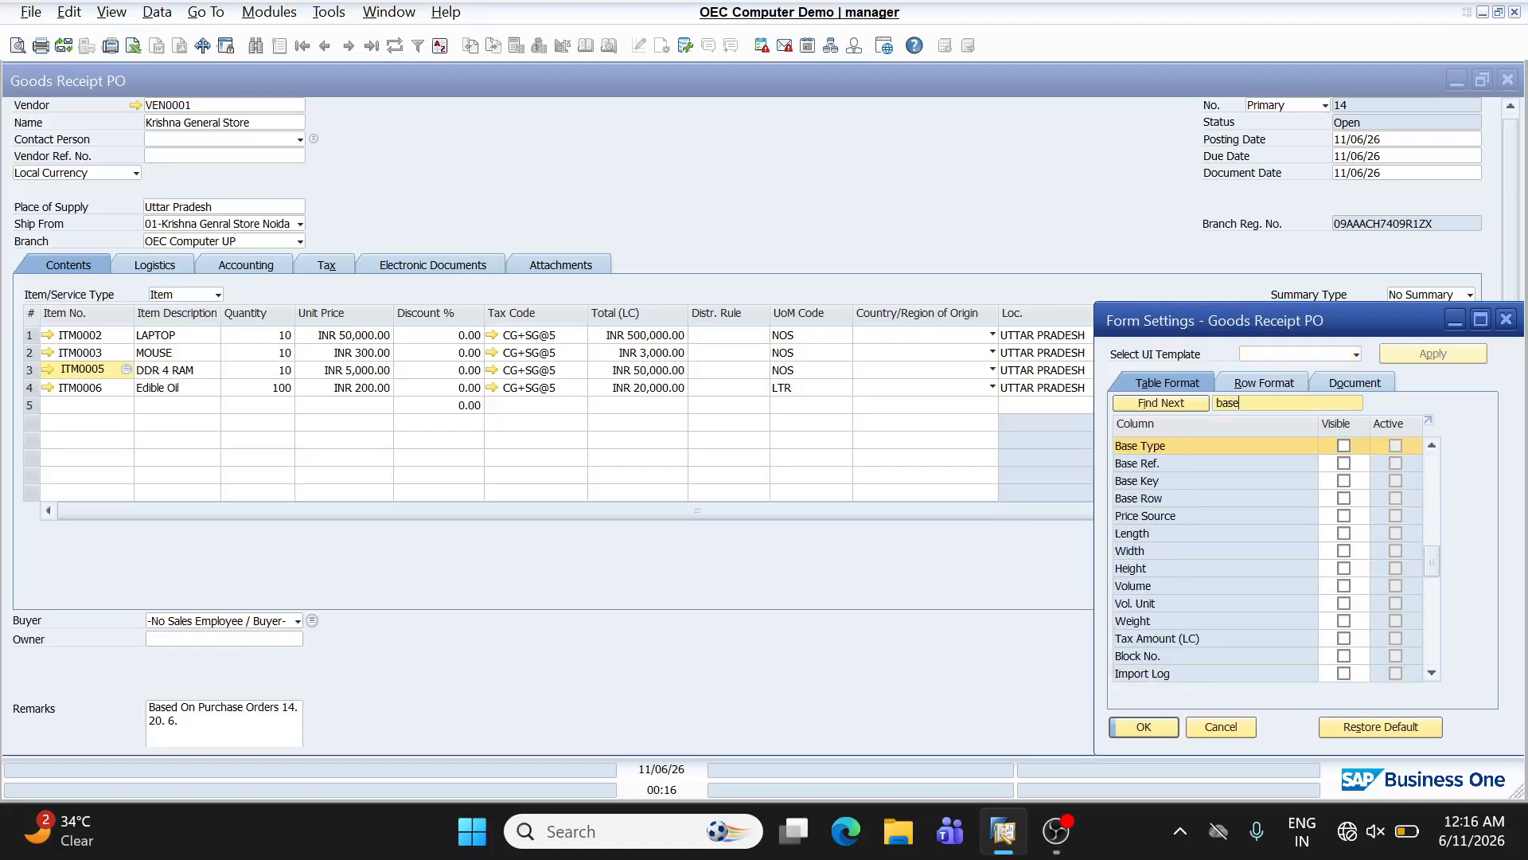
{"action": "left_click", "coordinate": [1345, 446]}
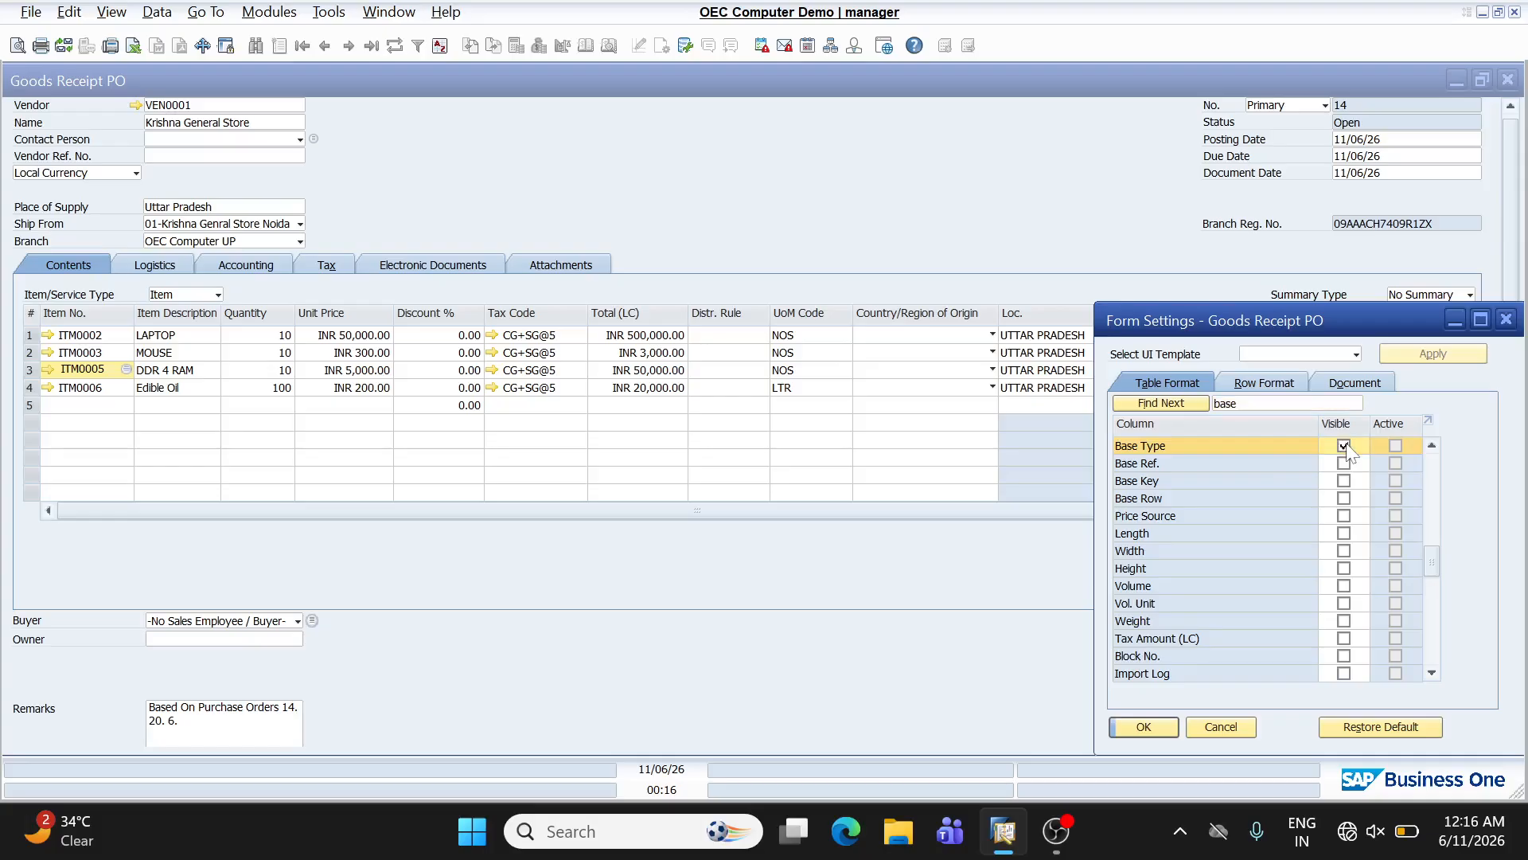
{"action": "left_click", "coordinate": [1344, 464]}
{"action": "left_click", "coordinate": [1343, 481]}
{"action": "left_click", "coordinate": [1343, 498]}
{"action": "left_click", "coordinate": [1146, 726]}
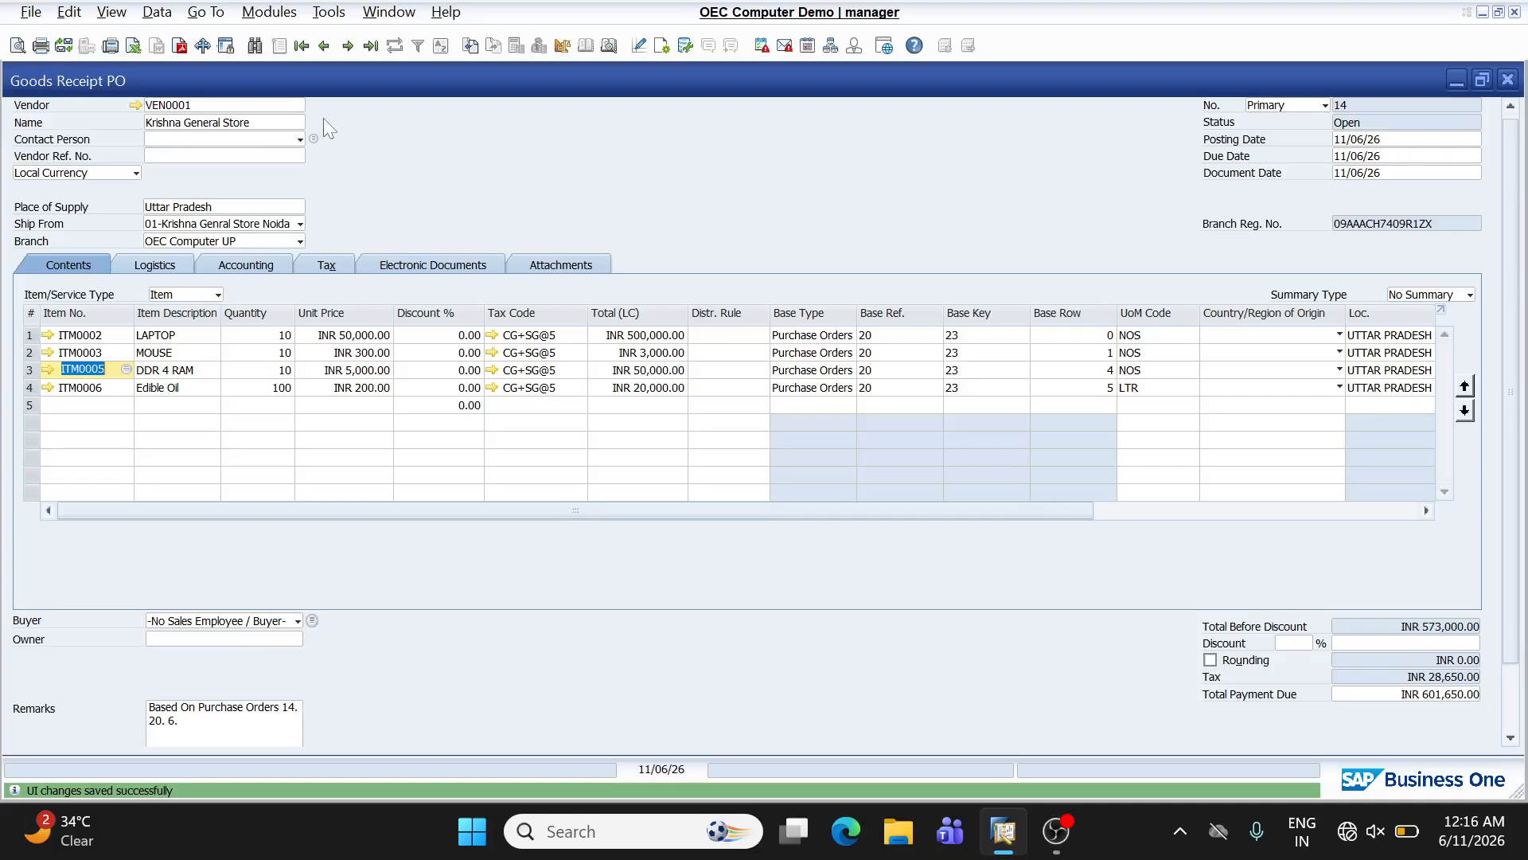
{"action": "left_click", "coordinate": [111, 11]}
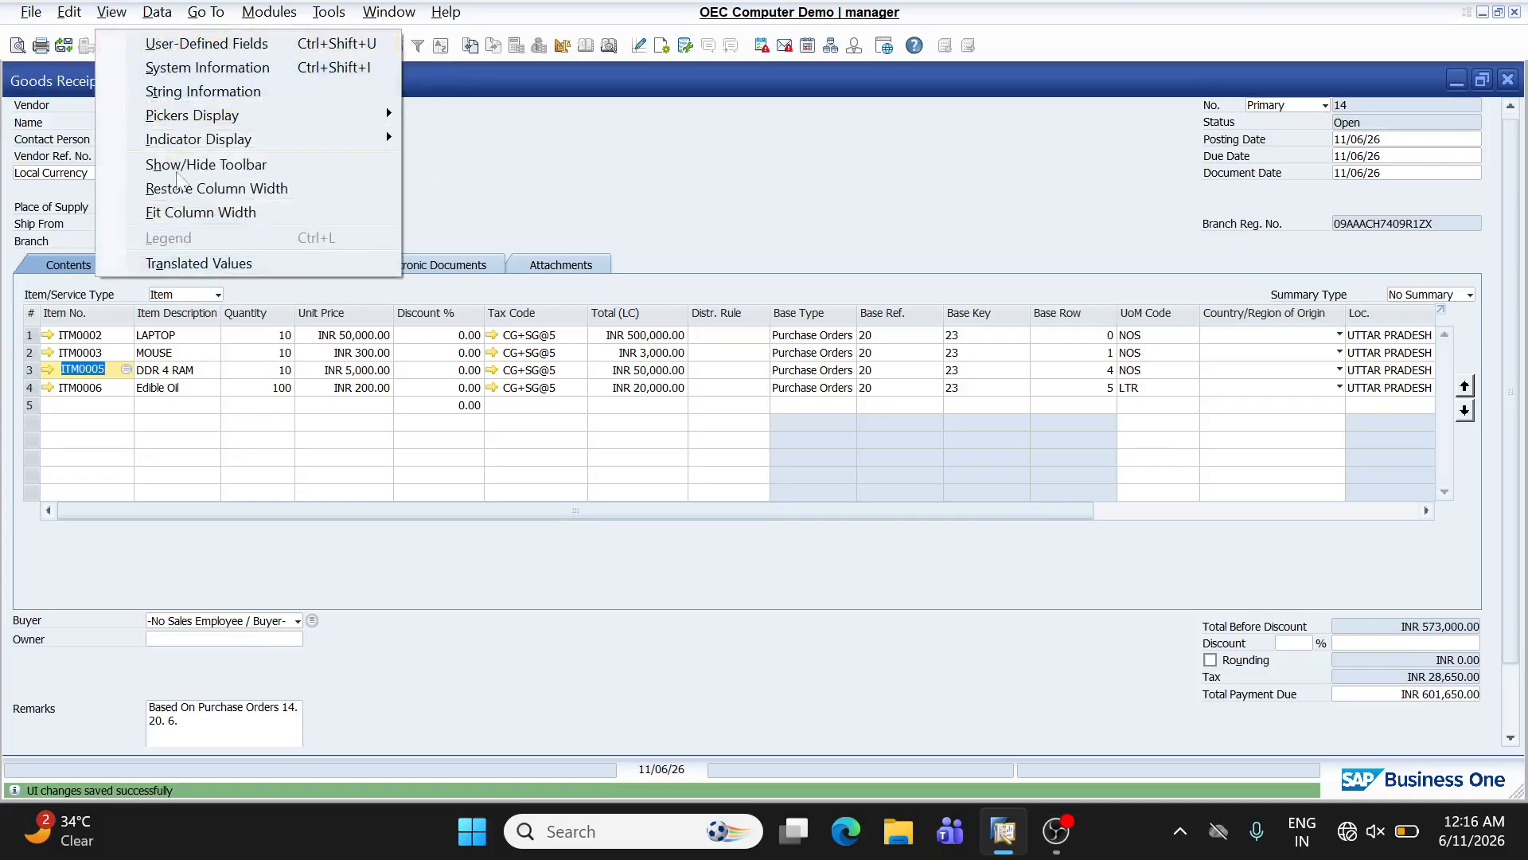
{"action": "left_click", "coordinate": [186, 212]}
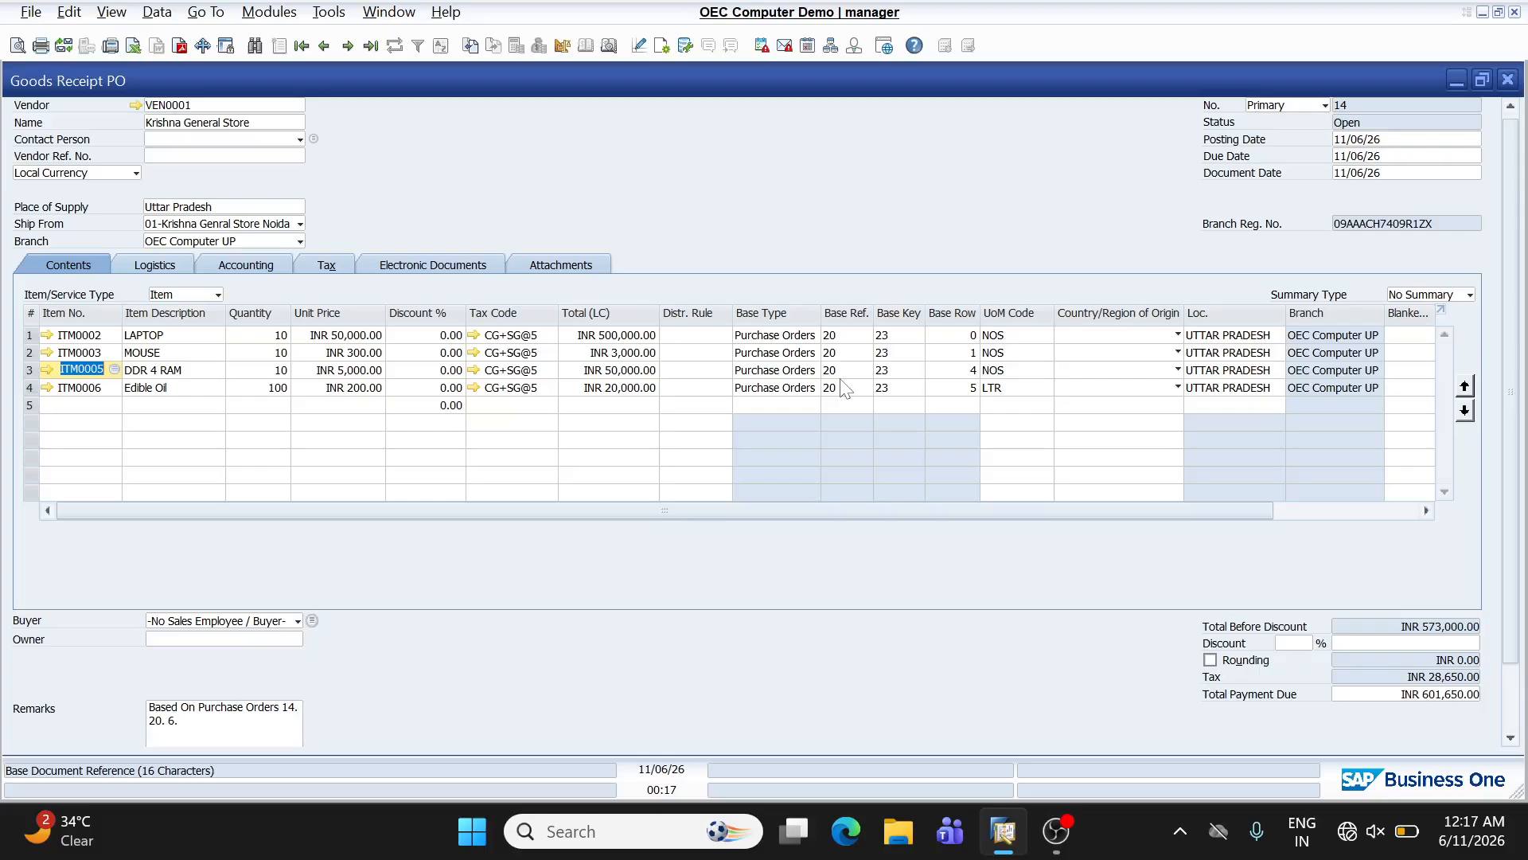
Discard the unsaved goods receipt and start a new one with Krishna materials as the vendor.
{"action": "scroll", "coordinate": [1084, 580], "scroll_direction": "down", "scroll_amount": 3}
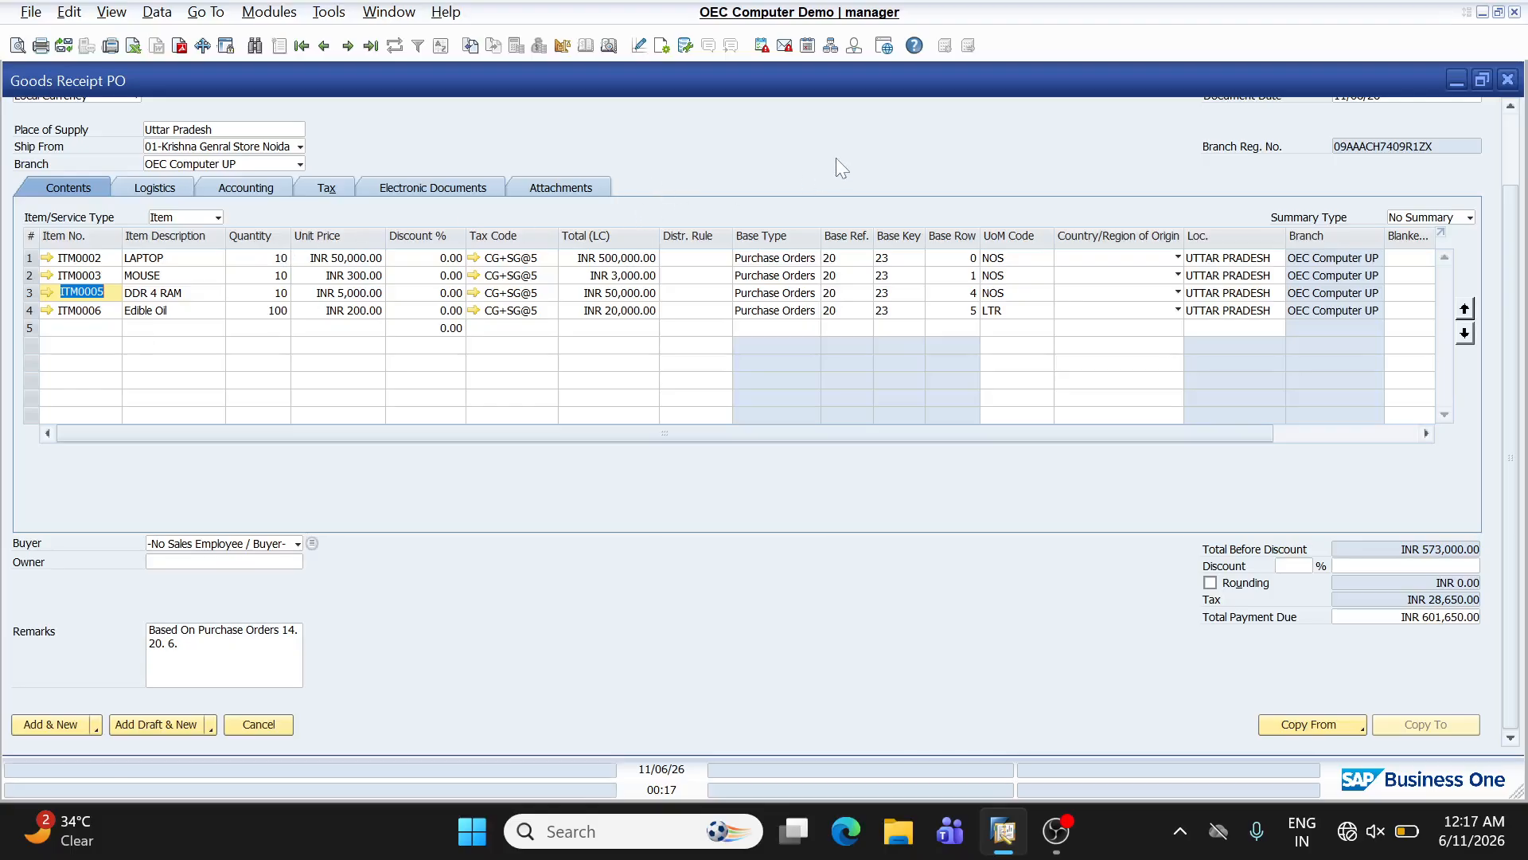
{"action": "key", "text": "Escape"}
{"action": "left_click", "coordinate": [535, 445]}
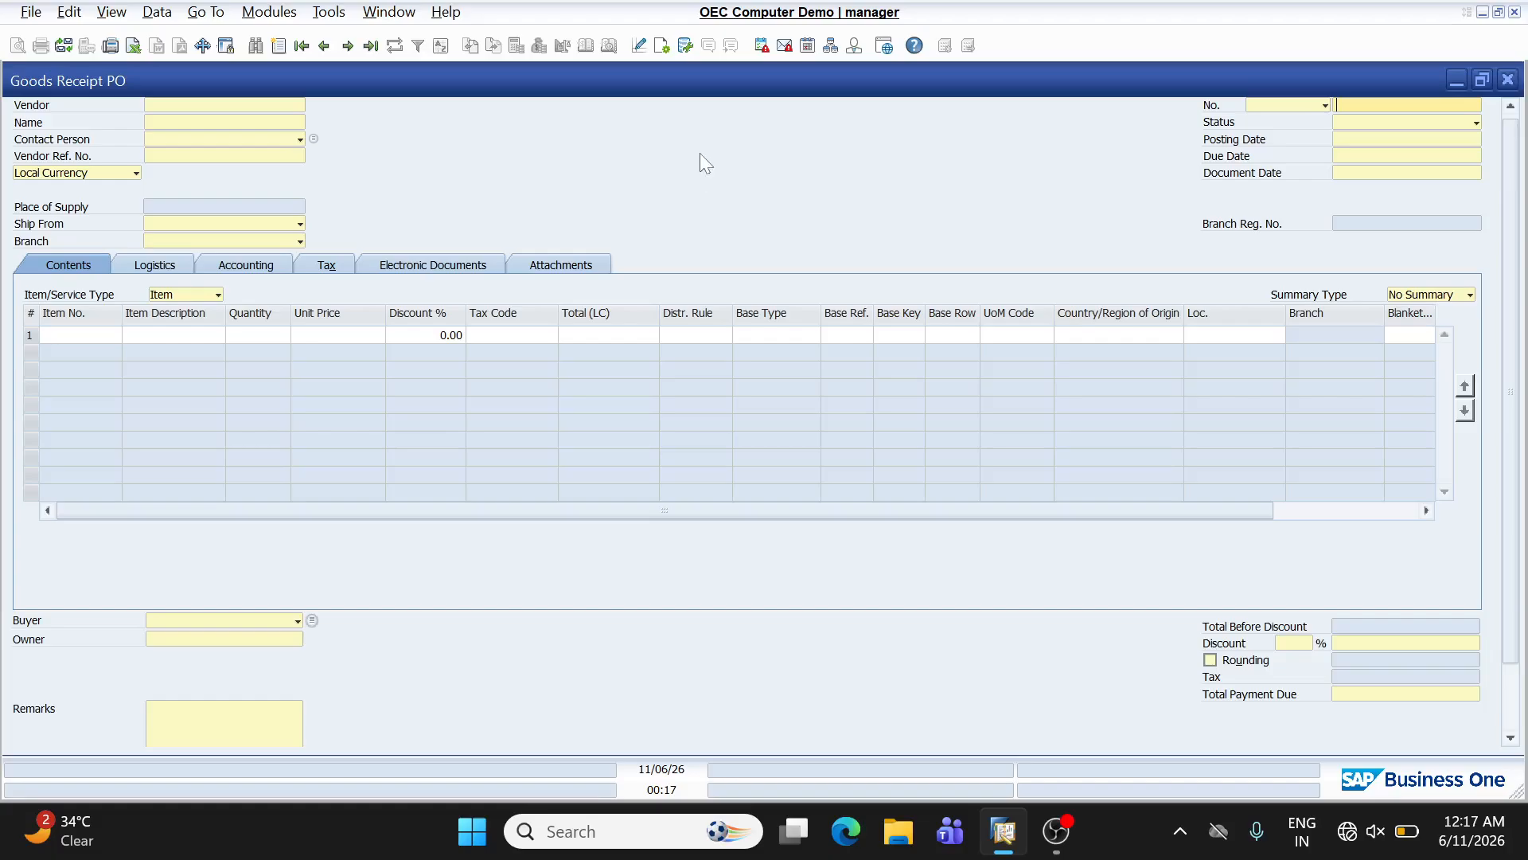
{"action": "left_click", "coordinate": [300, 109]}
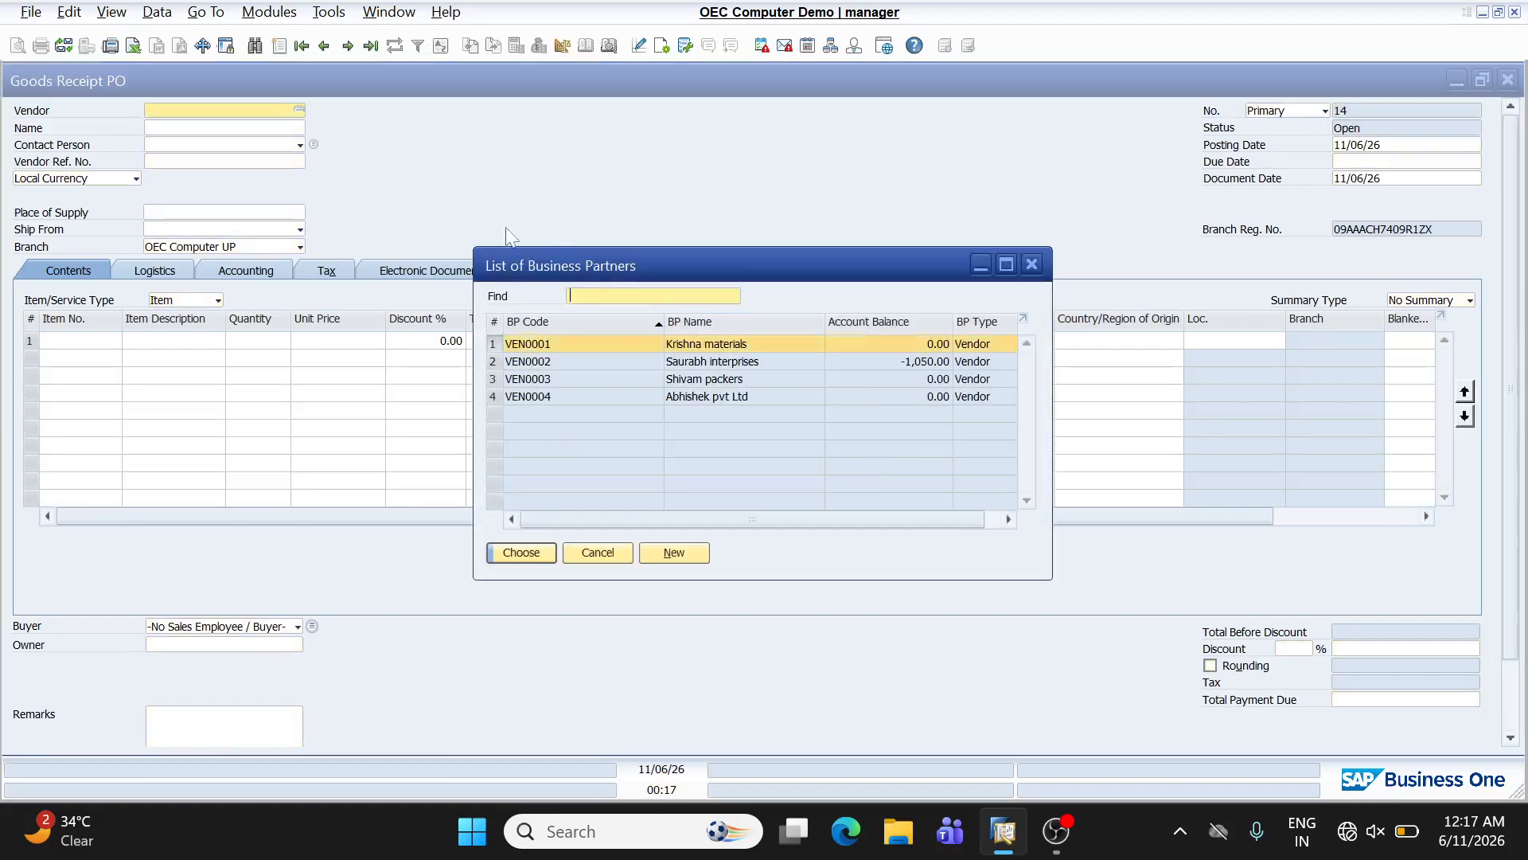
{"action": "double_click", "coordinate": [571, 338]}
Copy from the vendor's purchase orders, taking the last, second and first orders in the list together.
{"action": "scroll", "coordinate": [997, 642], "scroll_direction": "down", "scroll_amount": 2}
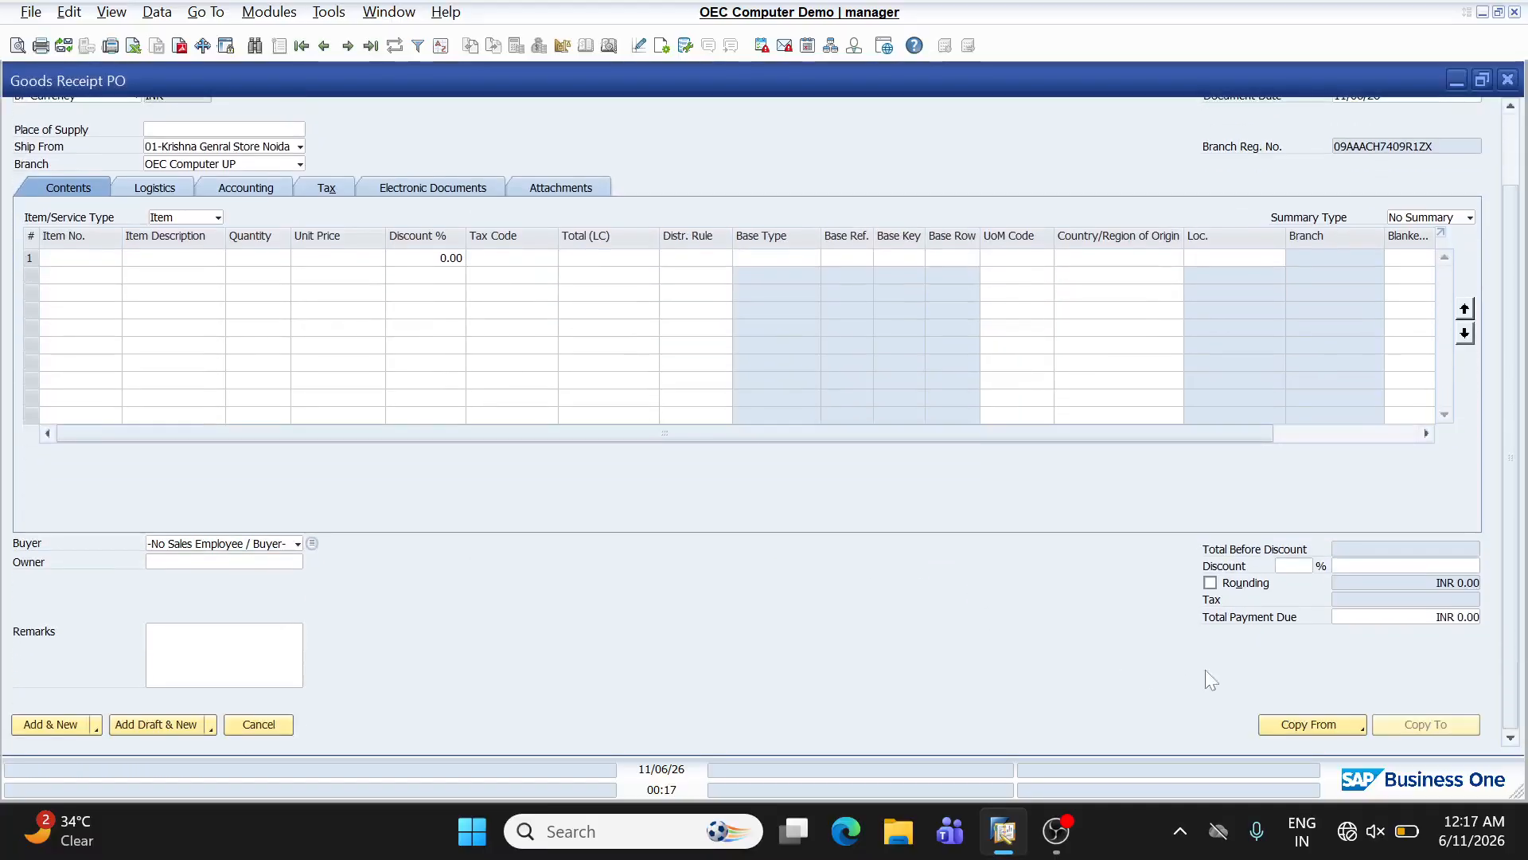
{"action": "left_click", "coordinate": [1310, 724]}
{"action": "left_click", "coordinate": [1327, 671]}
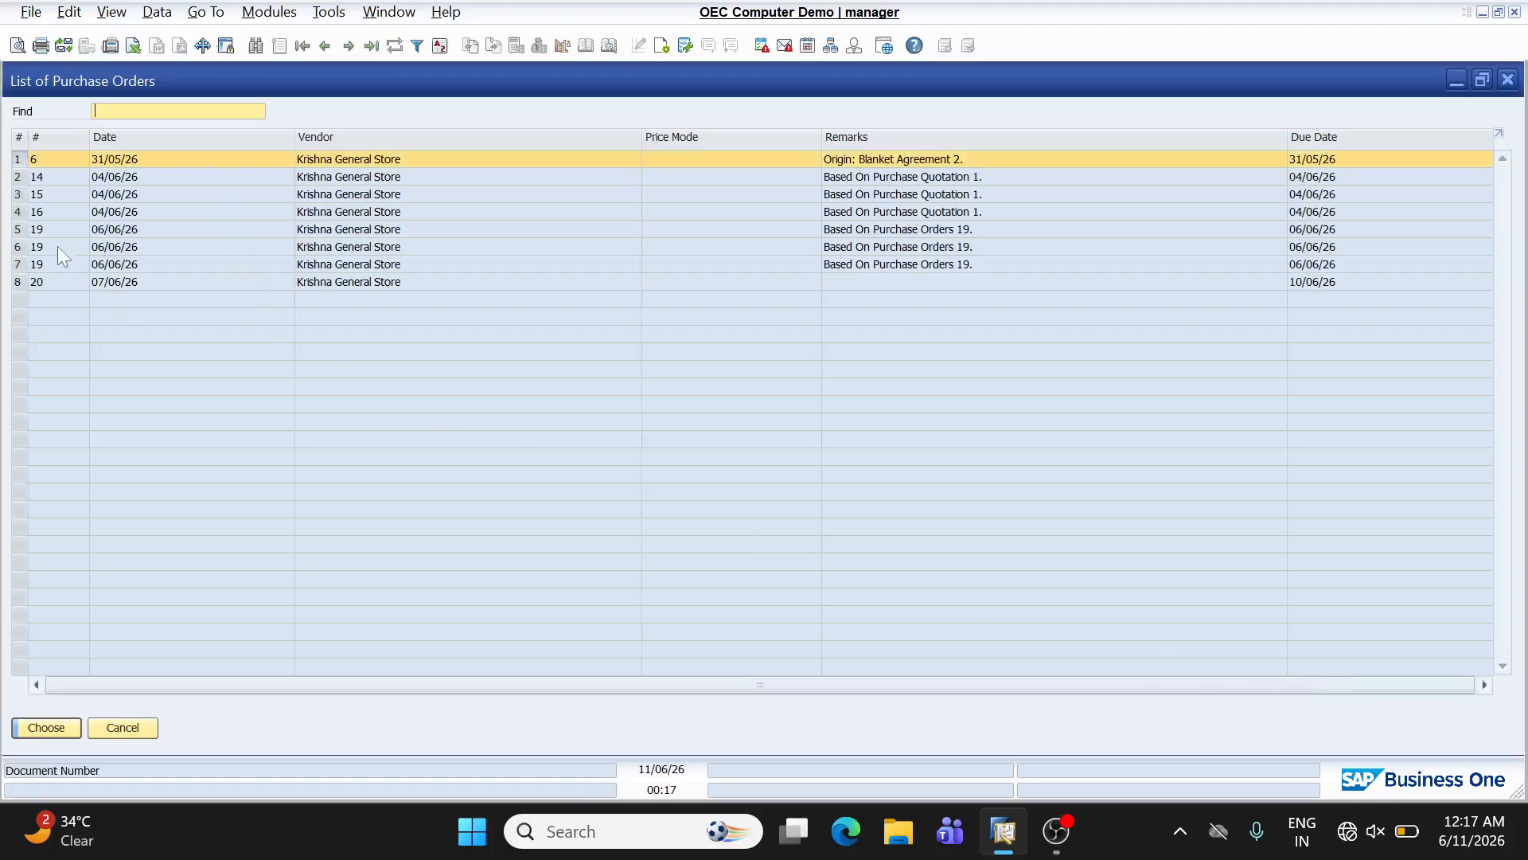
{"action": "left_click", "coordinate": [17, 281]}
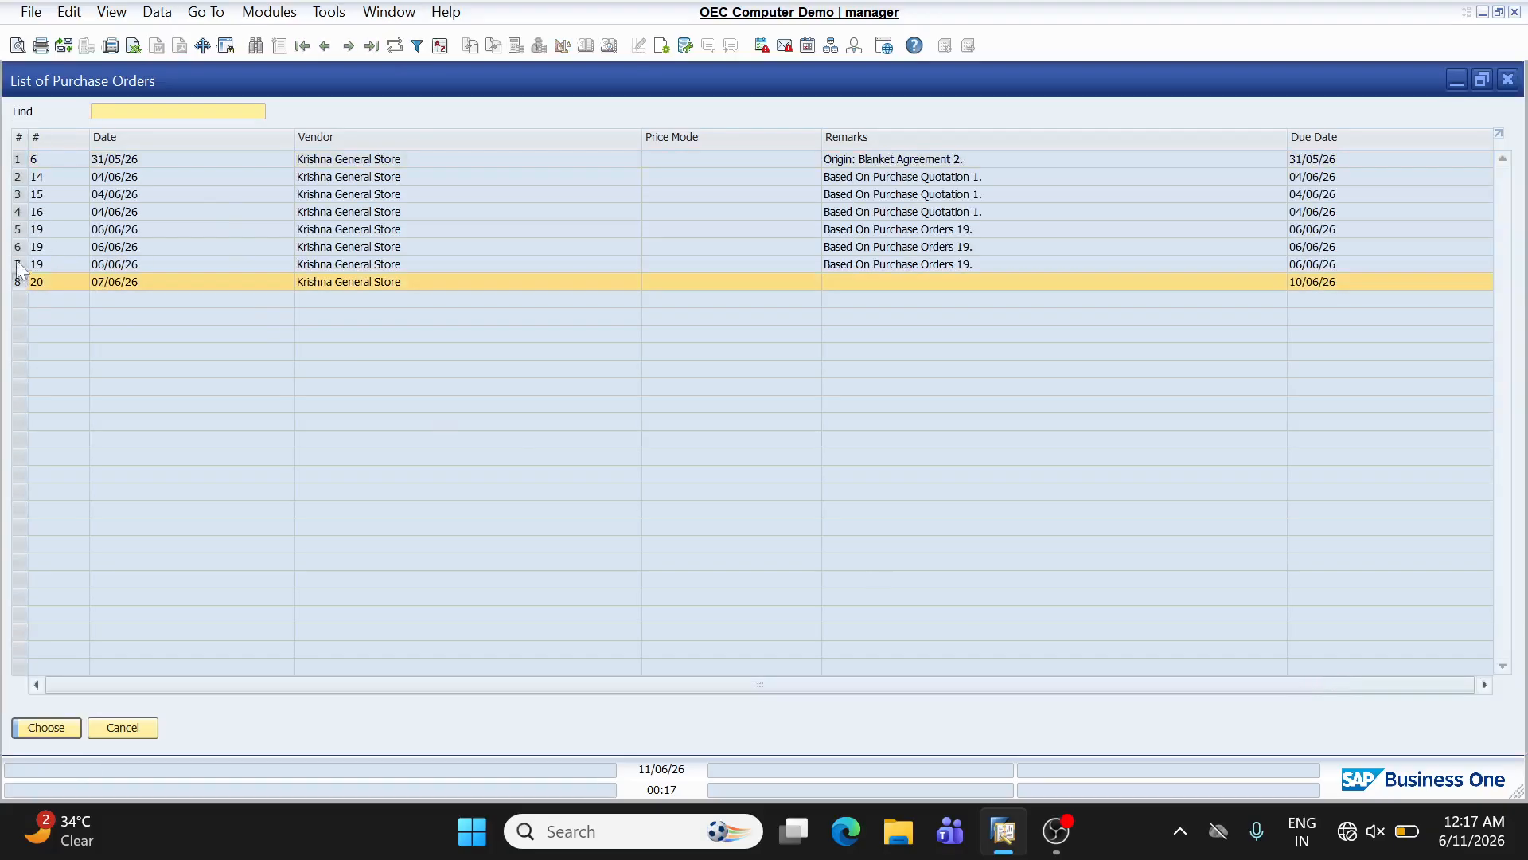
{"action": "left_click", "coordinate": [18, 177], "text": "ctrl"}
{"action": "left_click", "coordinate": [17, 159], "text": "ctrl"}
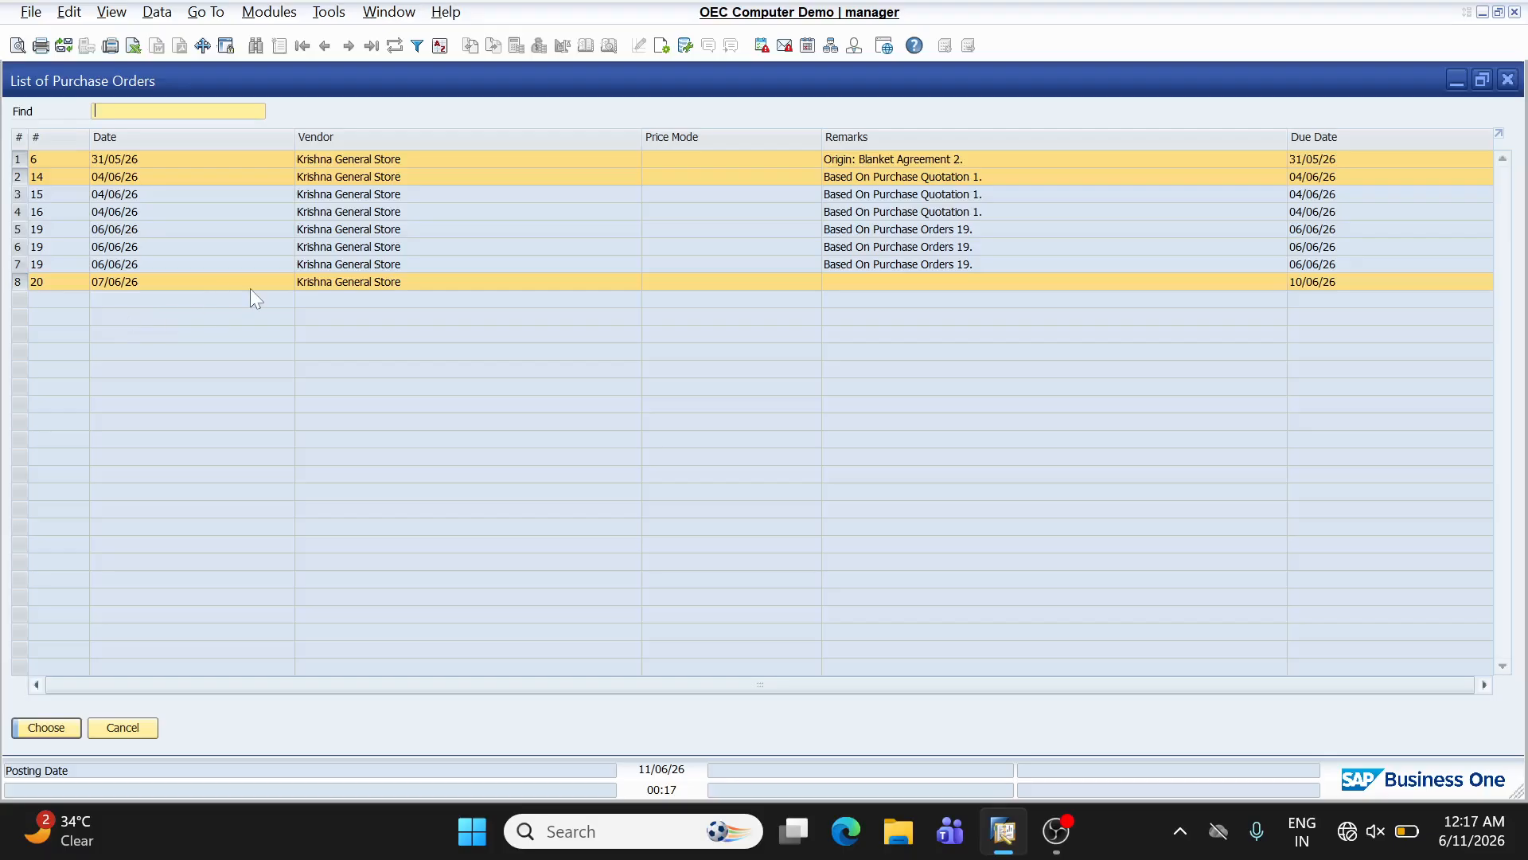
{"action": "left_click", "coordinate": [27, 732]}
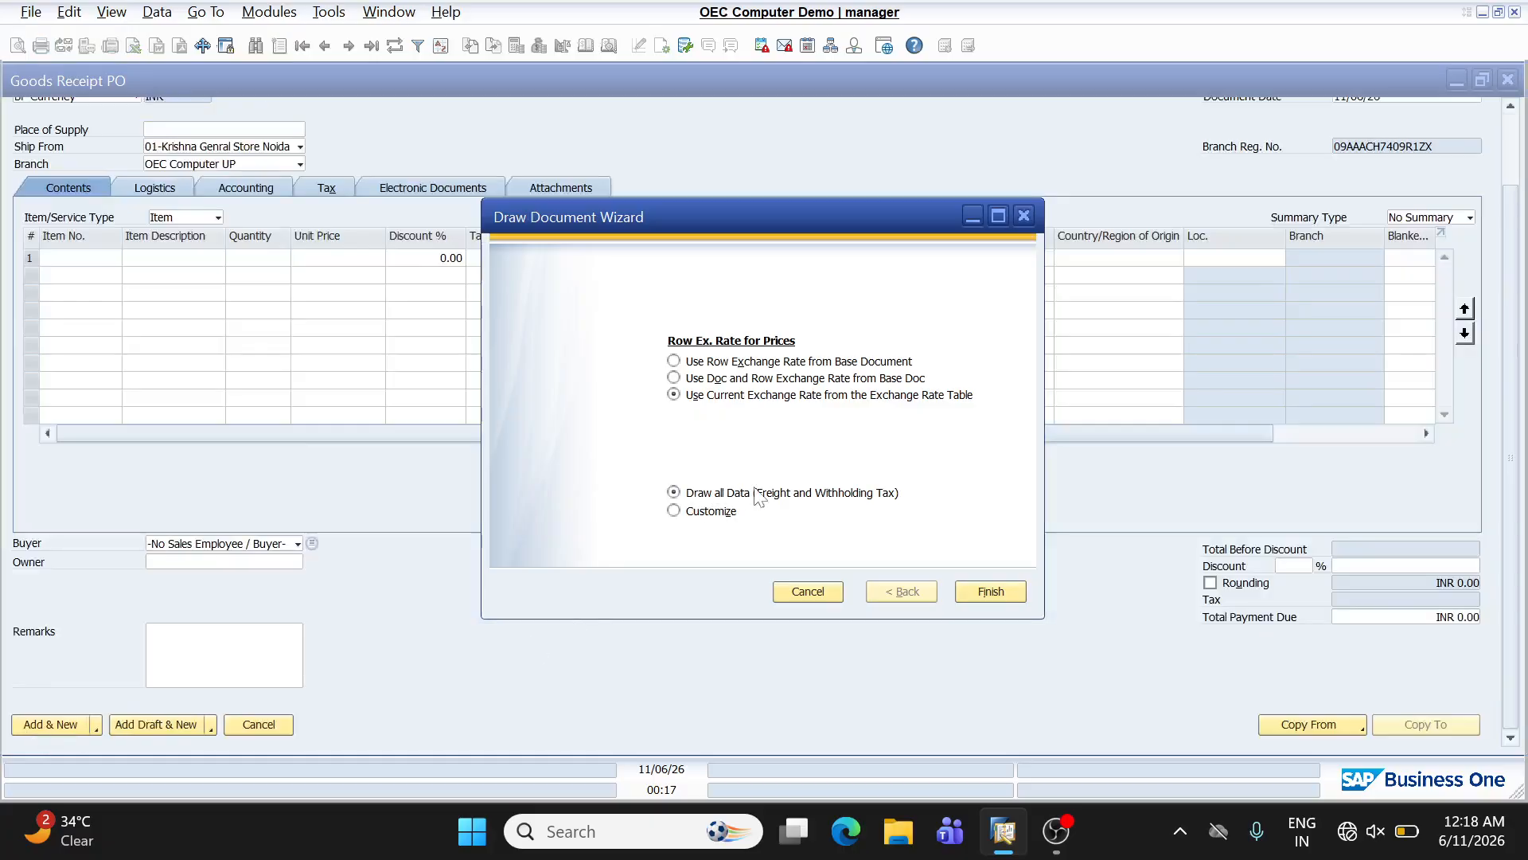
Choose Customize in the Draw Document Wizard, continue to the item selection and maximize the wizard.
{"action": "left_click", "coordinate": [674, 510]}
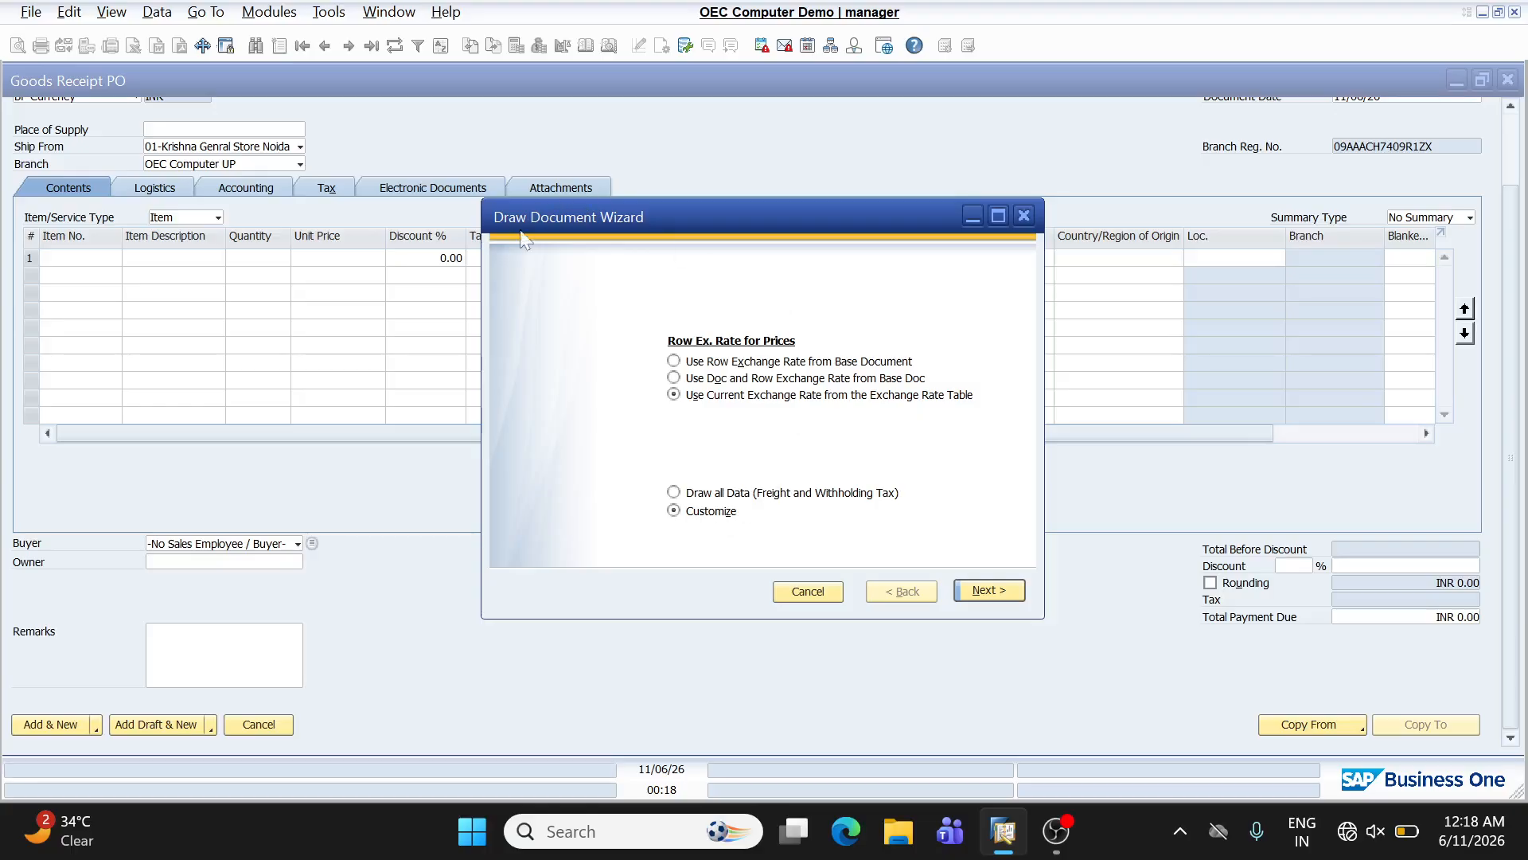
{"action": "left_click", "coordinate": [986, 591]}
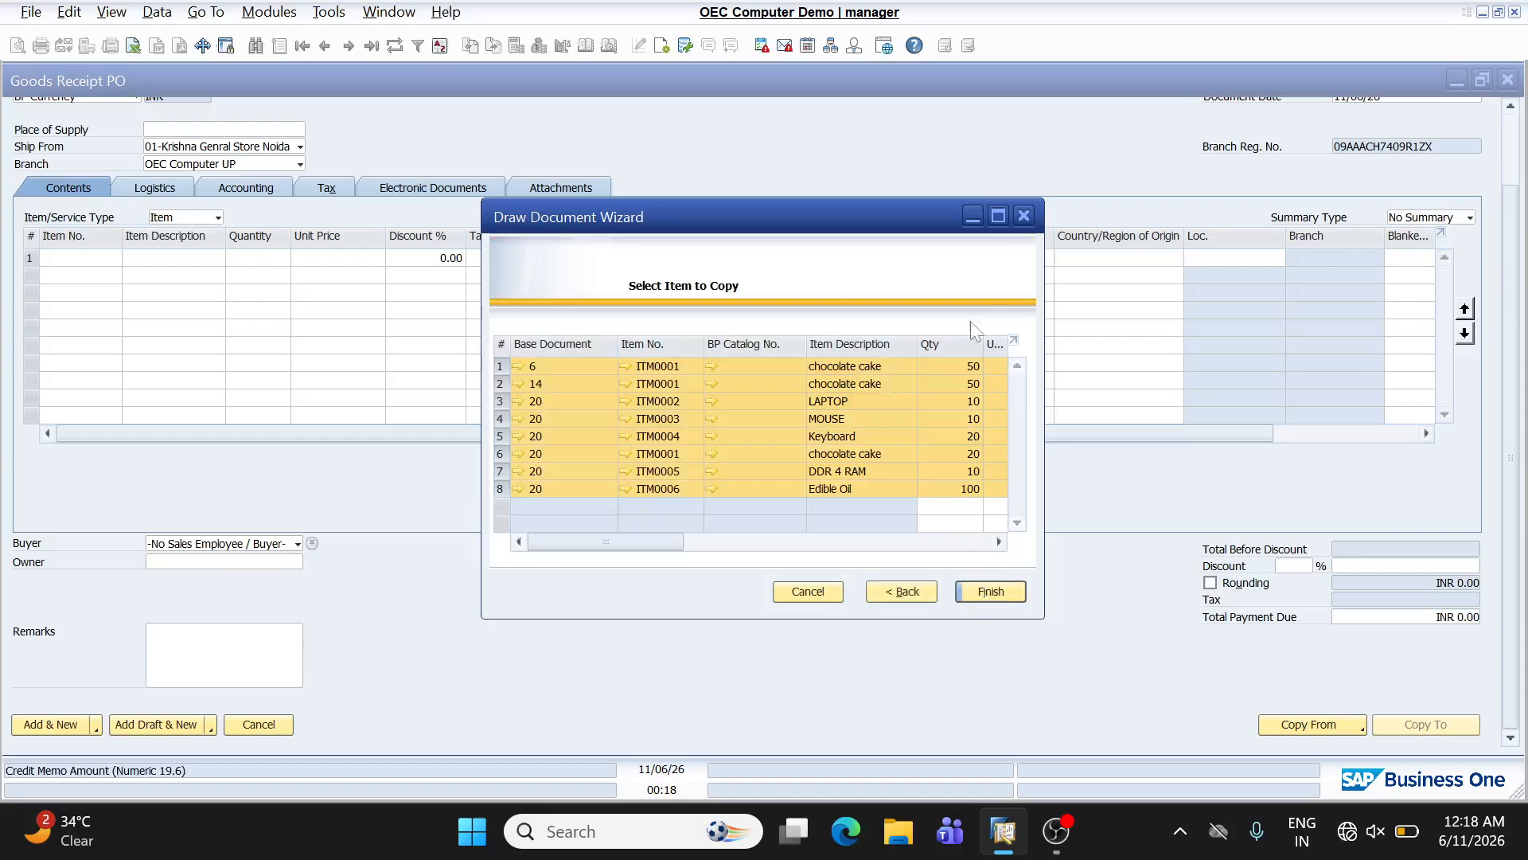
{"action": "left_click", "coordinate": [997, 216]}
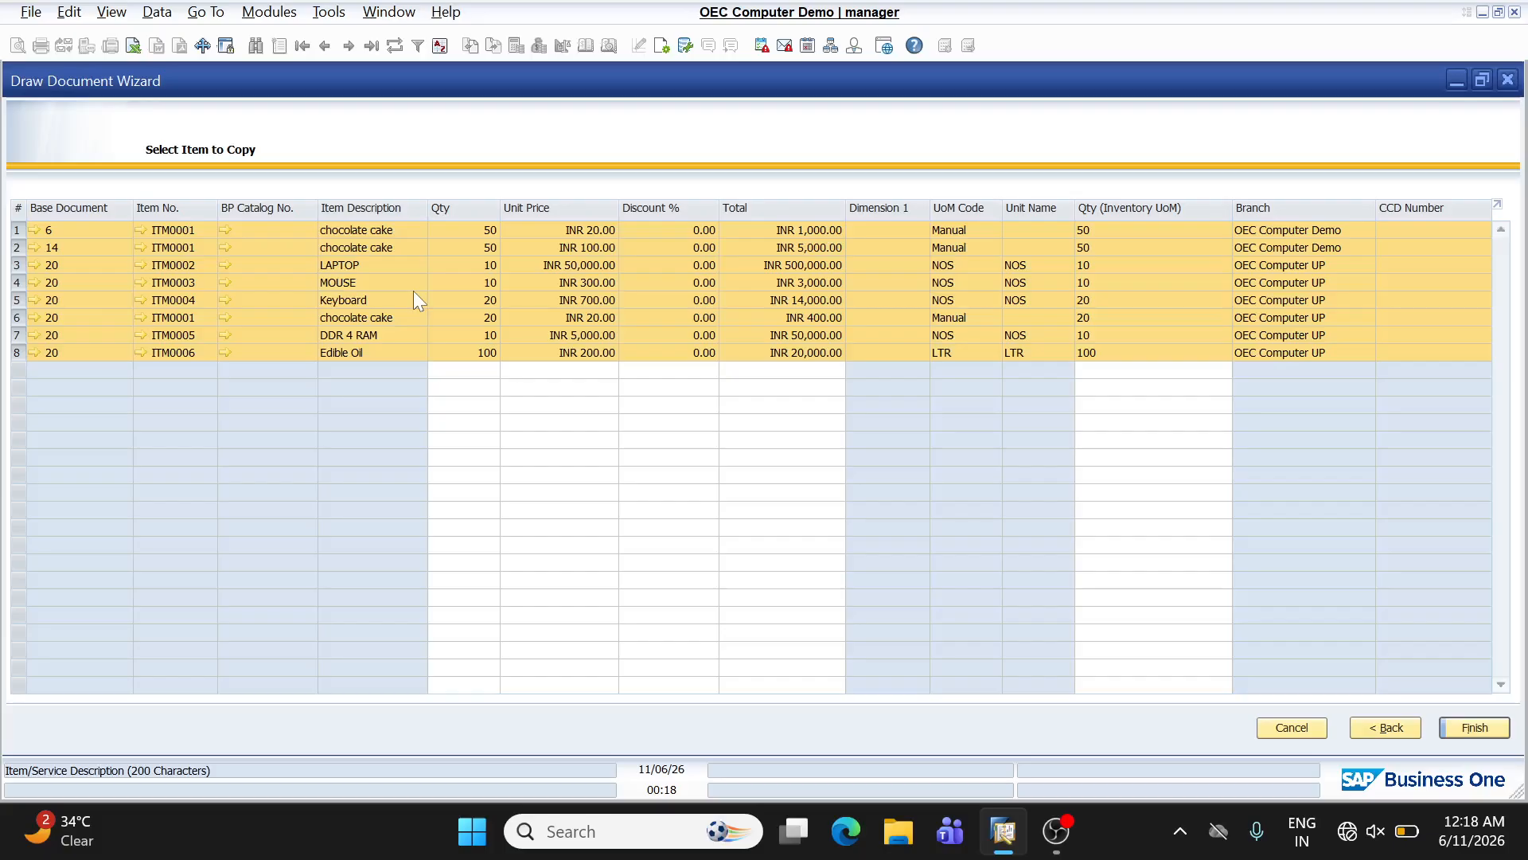
Select only the chocolate cake row of base document 14 plus the LAPTOP, MOUSE and DDR 4 RAM rows for copying.
{"action": "left_click", "coordinate": [18, 267]}
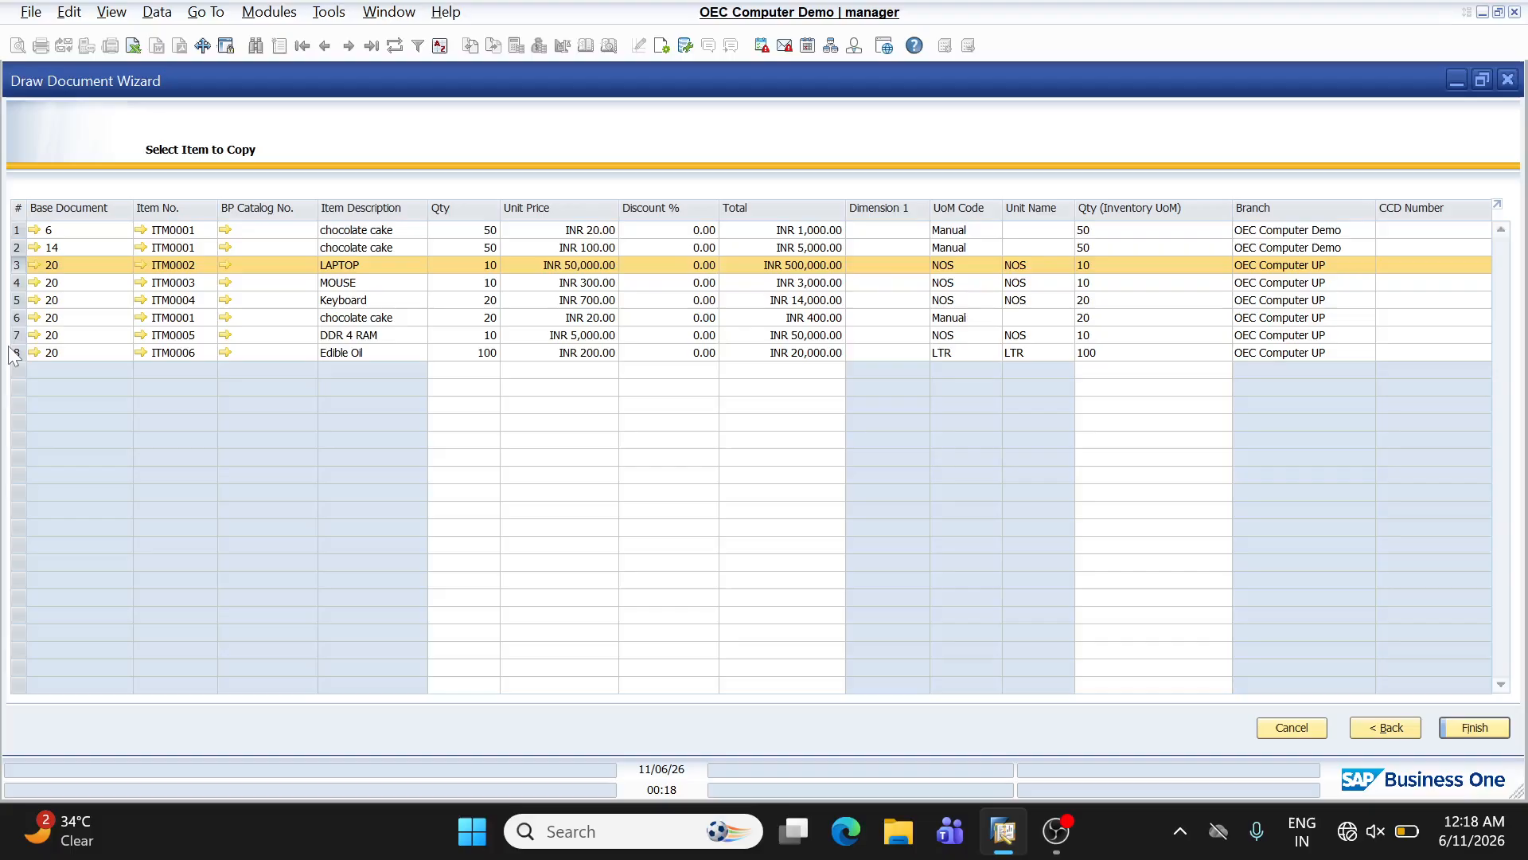
{"action": "left_click", "coordinate": [16, 300]}
{"action": "left_click", "coordinate": [17, 282]}
{"action": "left_click", "coordinate": [18, 248]}
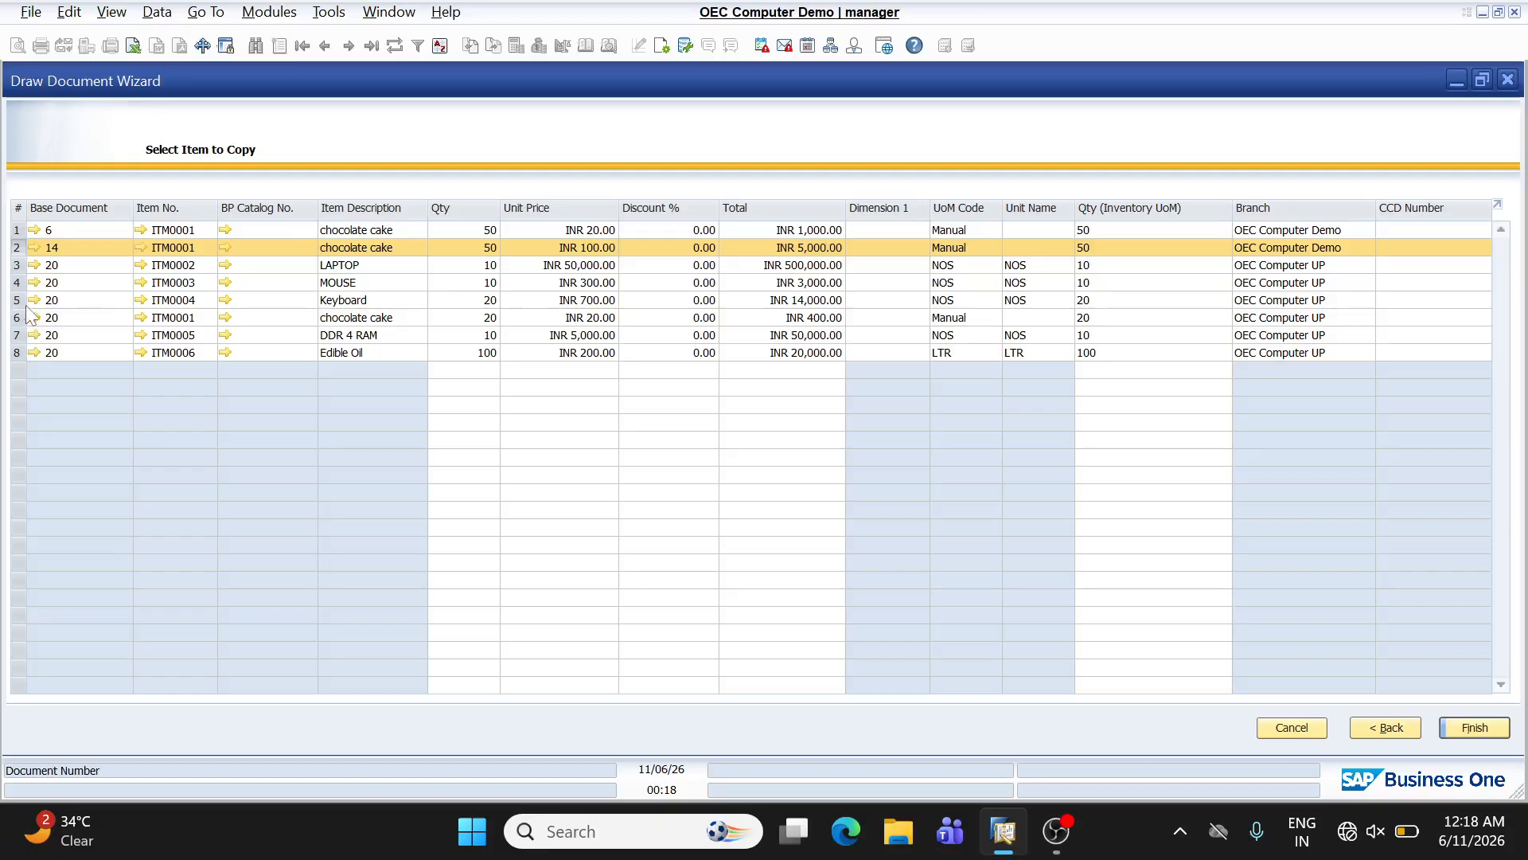
{"action": "left_click", "coordinate": [17, 266], "text": "ctrl"}
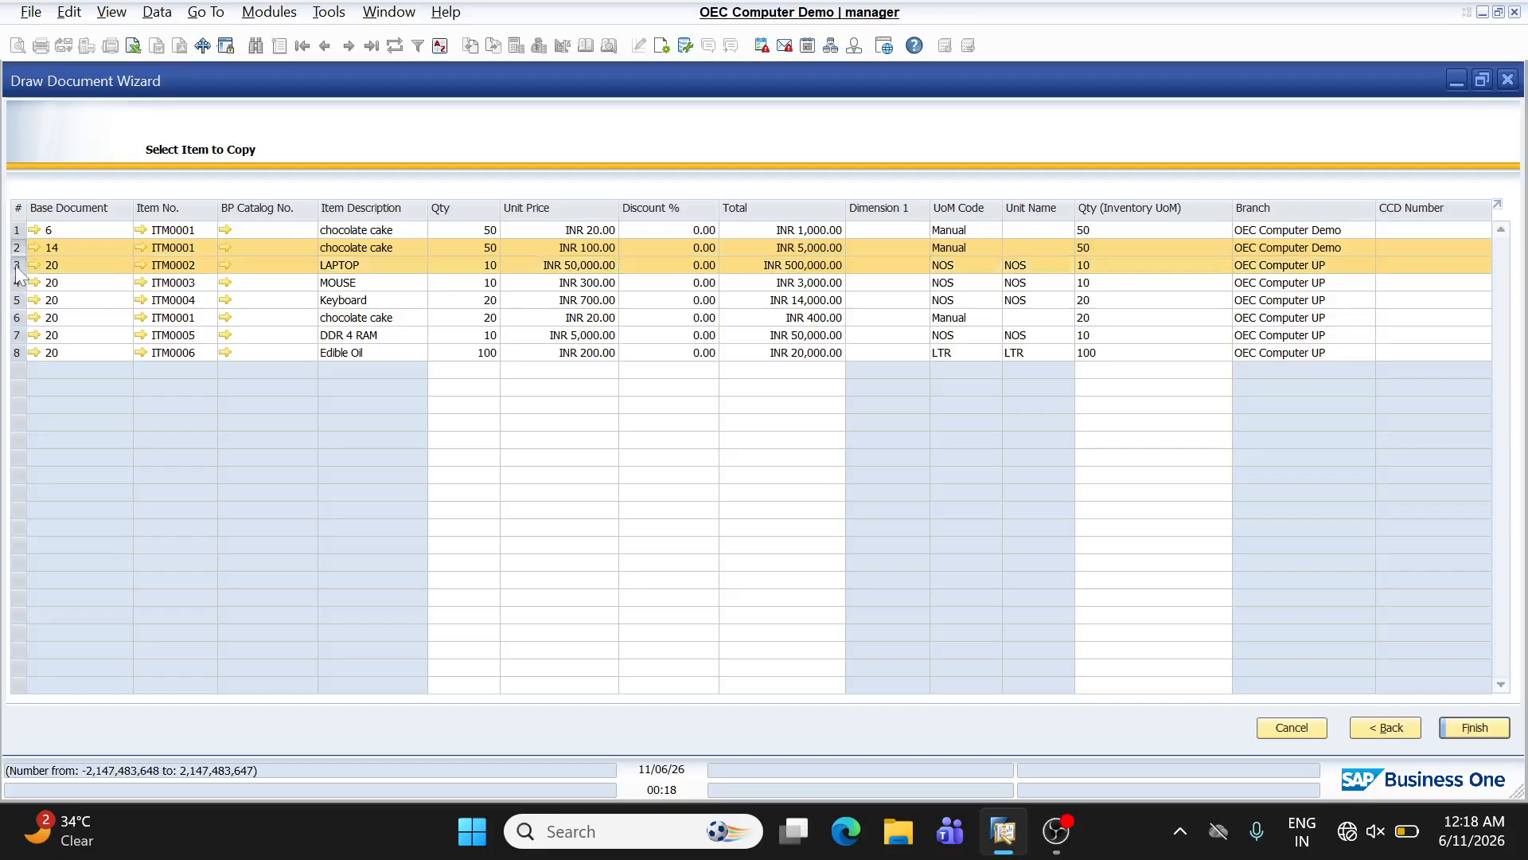
{"action": "left_click", "coordinate": [16, 335], "text": "ctrl"}
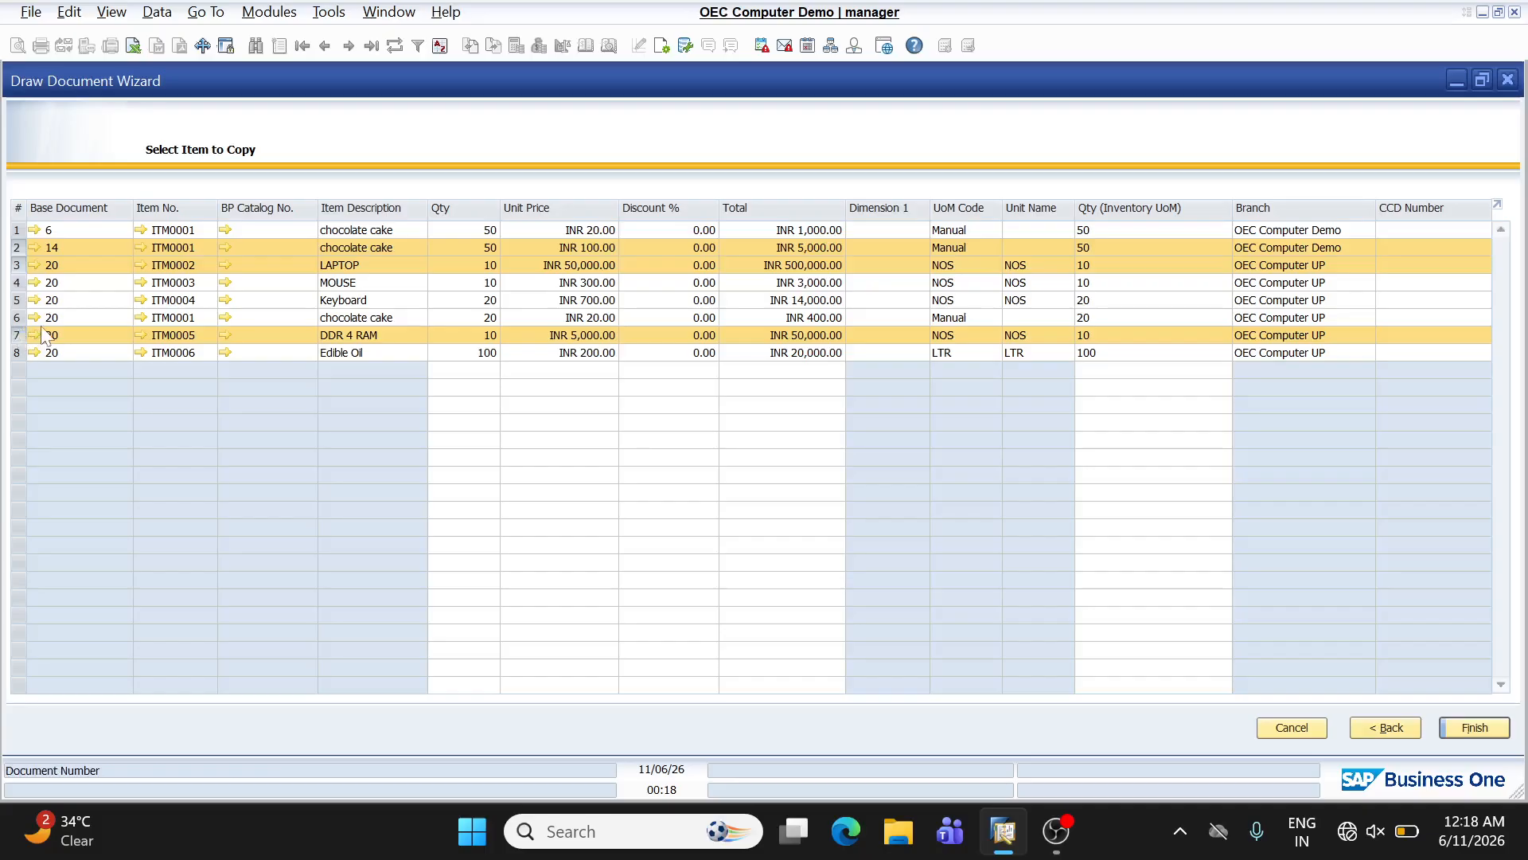
{"action": "left_click", "coordinate": [16, 283], "text": "ctrl"}
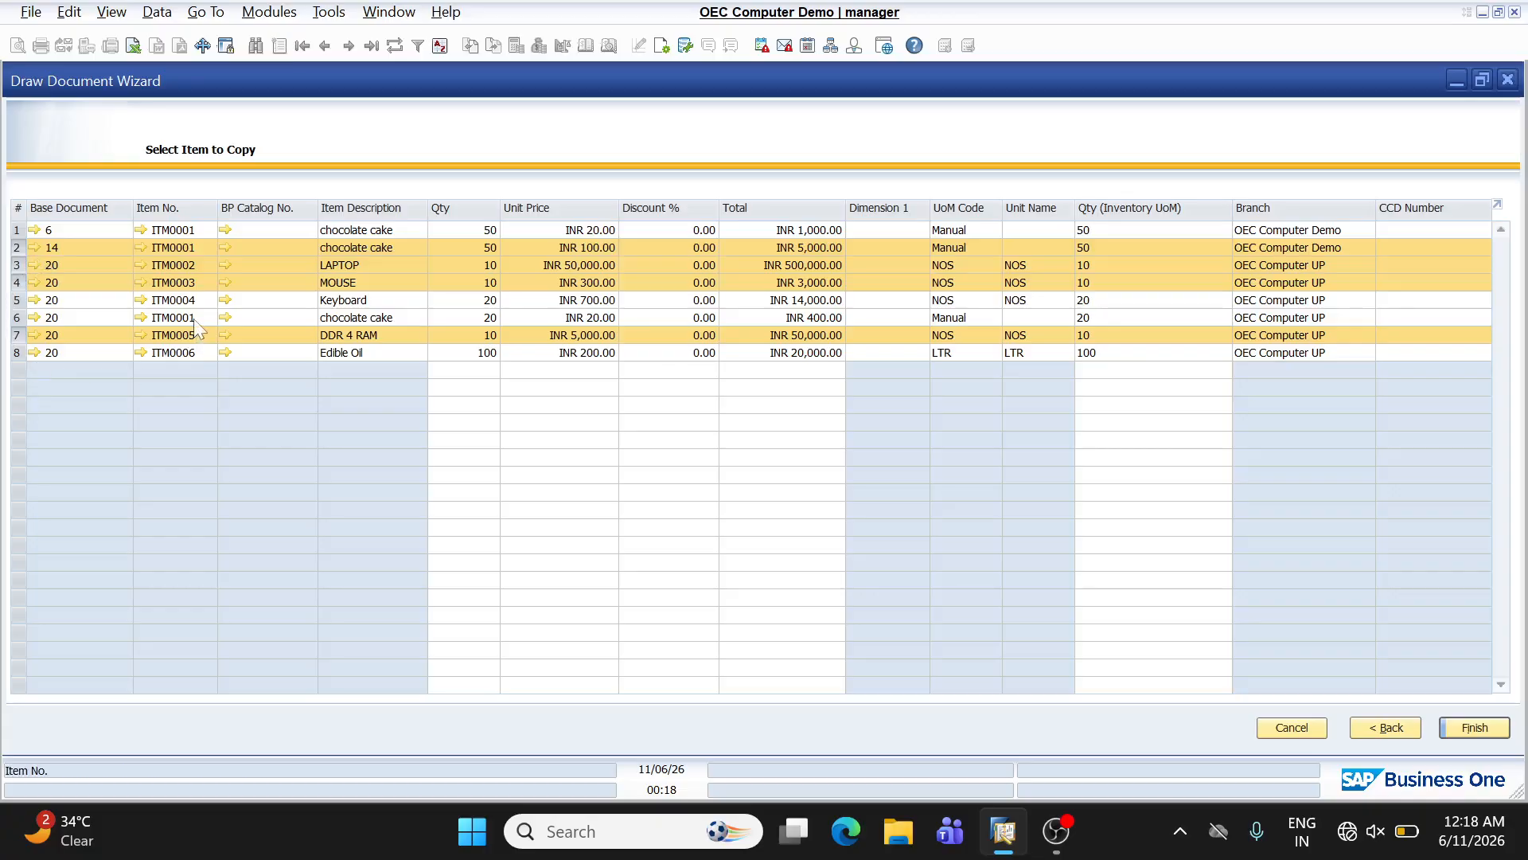
Set the copy quantities to 30 for the selected chocolate cake, 5 for DDR 4 RAM and 5 for LAPTOP.
{"action": "left_click", "coordinate": [486, 250]}
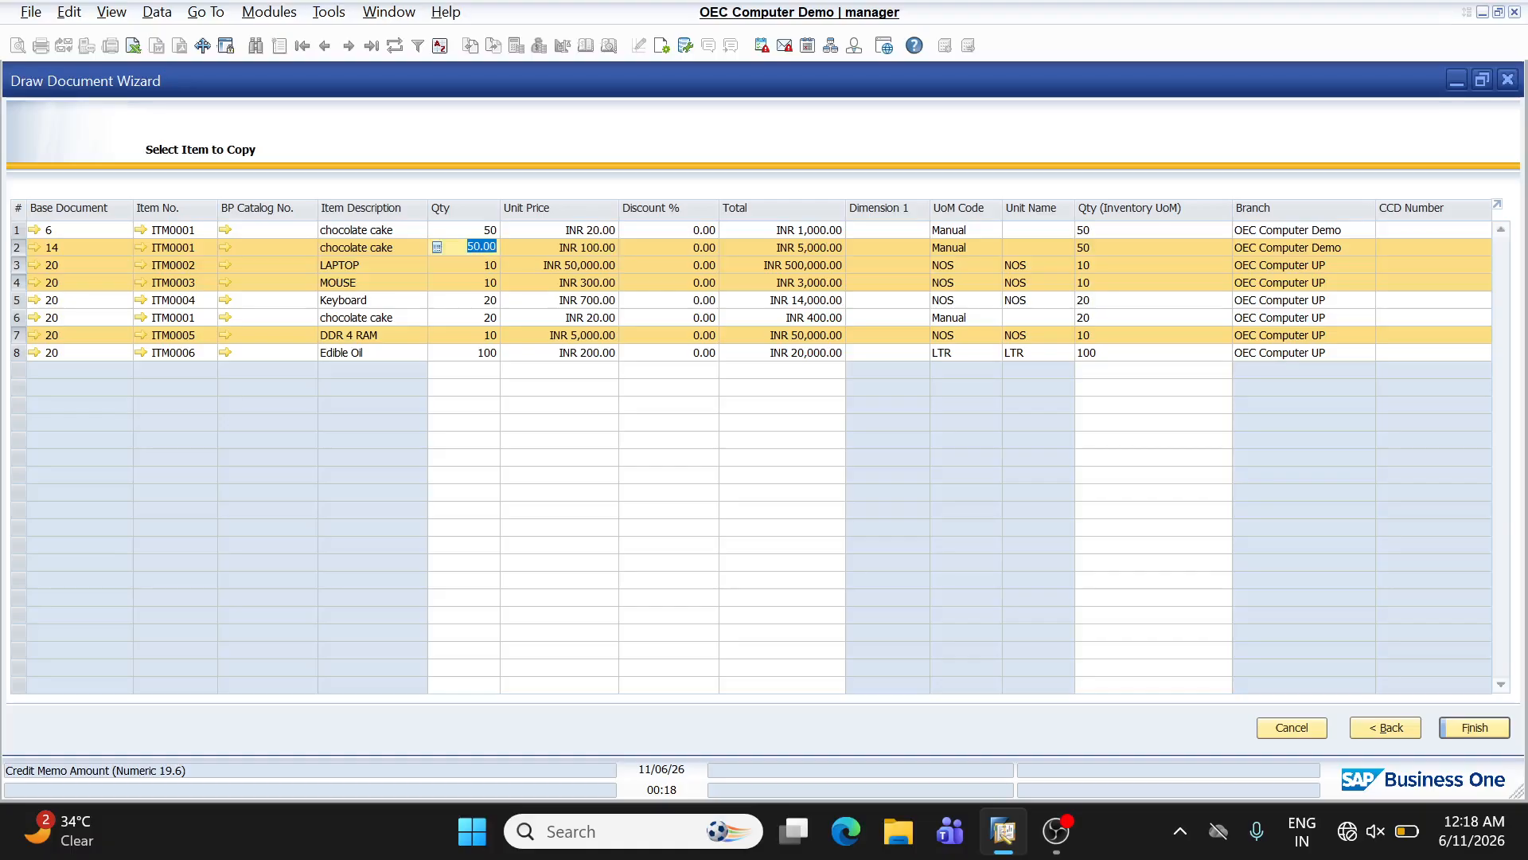
{"action": "type", "text": "30"}
{"action": "key", "text": "Tab"}
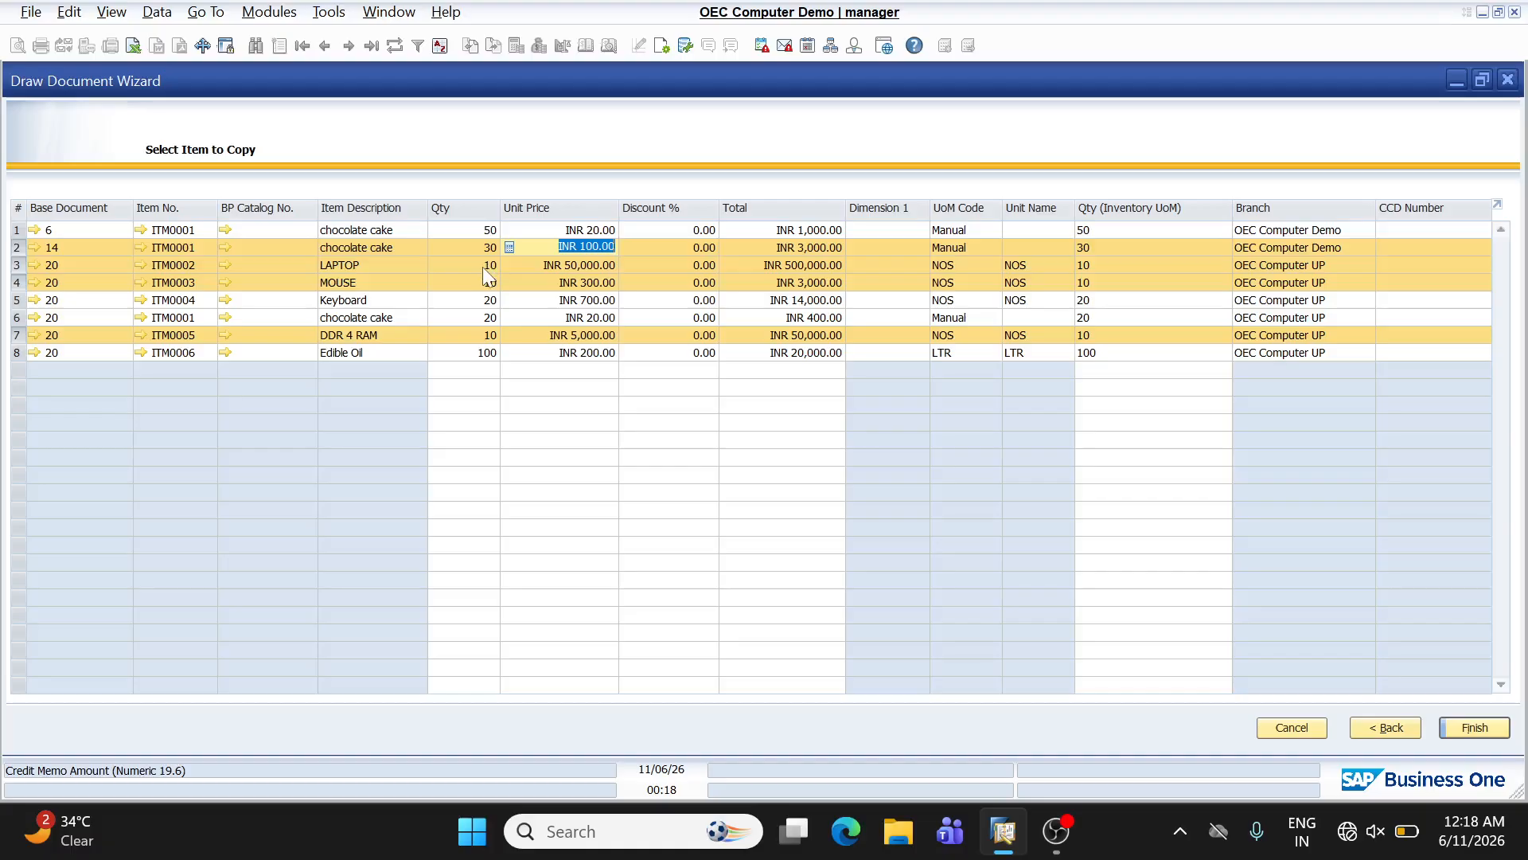
{"action": "left_click", "coordinate": [489, 333]}
{"action": "type", "text": "5"}
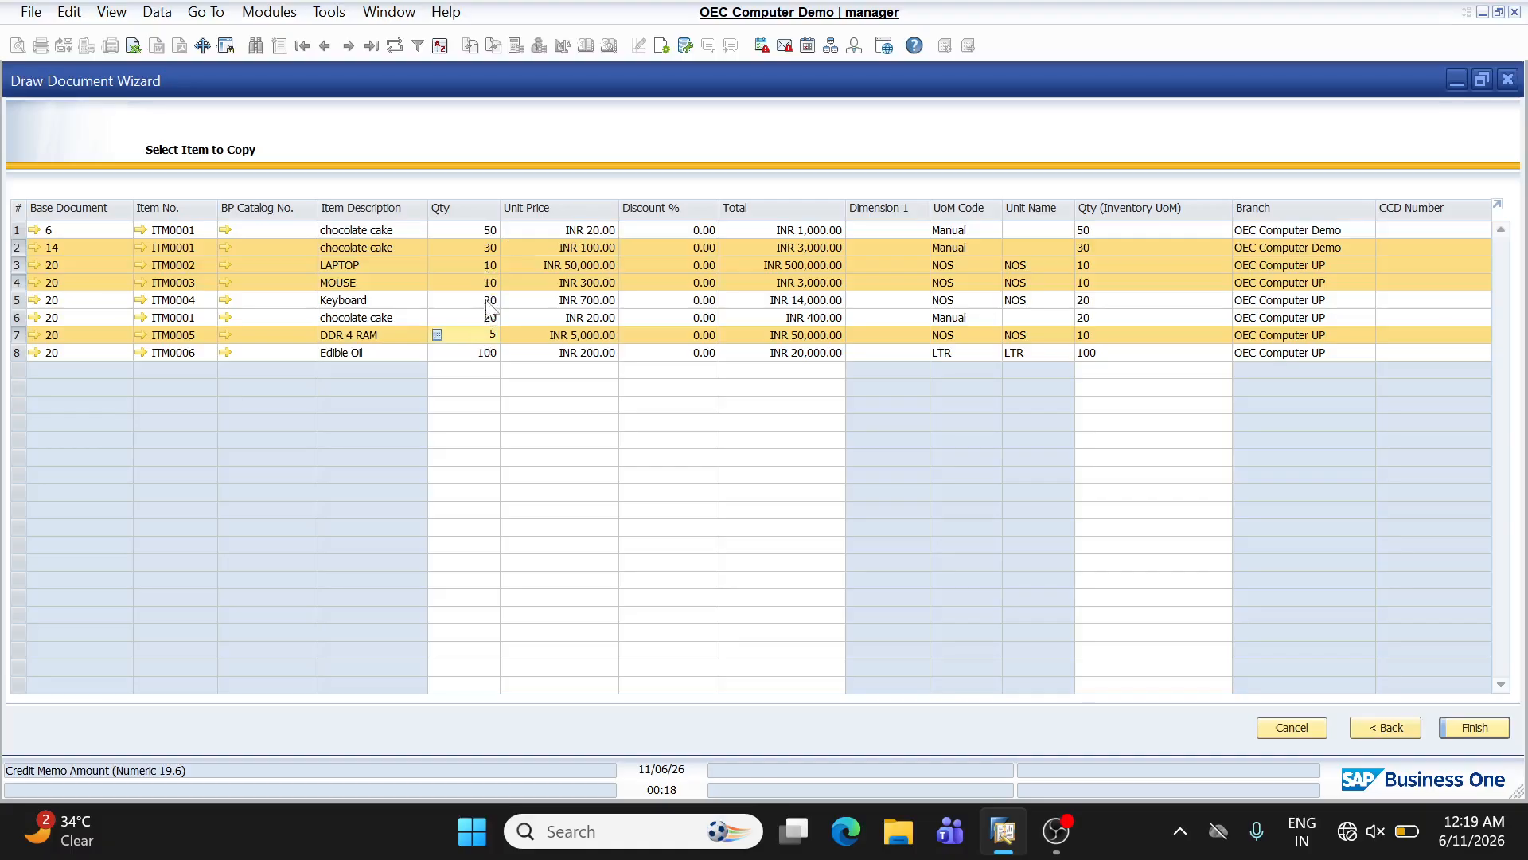
{"action": "left_click", "coordinate": [485, 265]}
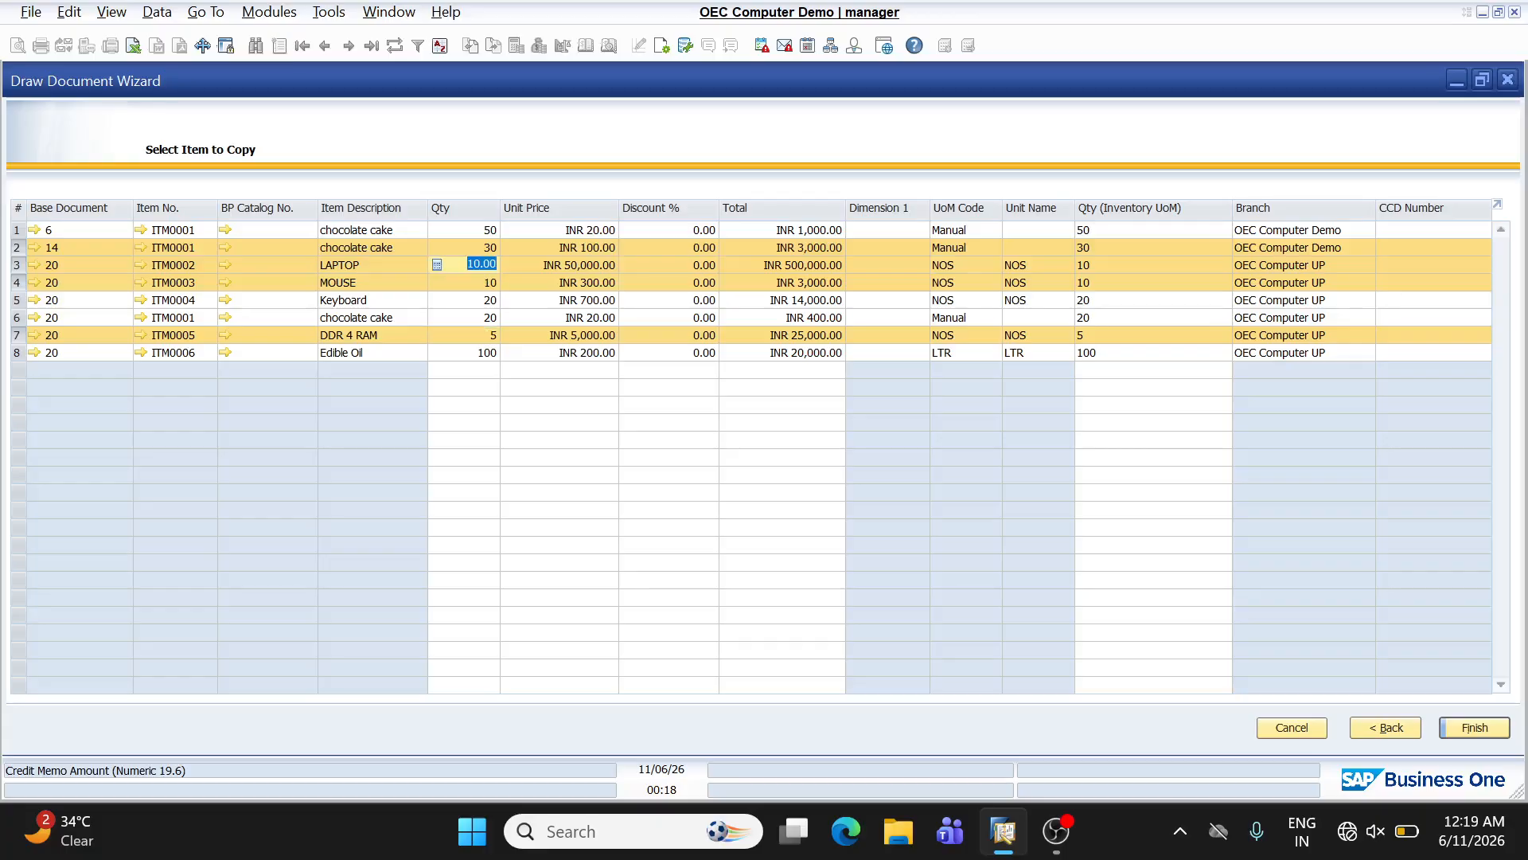
{"action": "type", "text": "5"}
{"action": "key", "text": "Tab"}
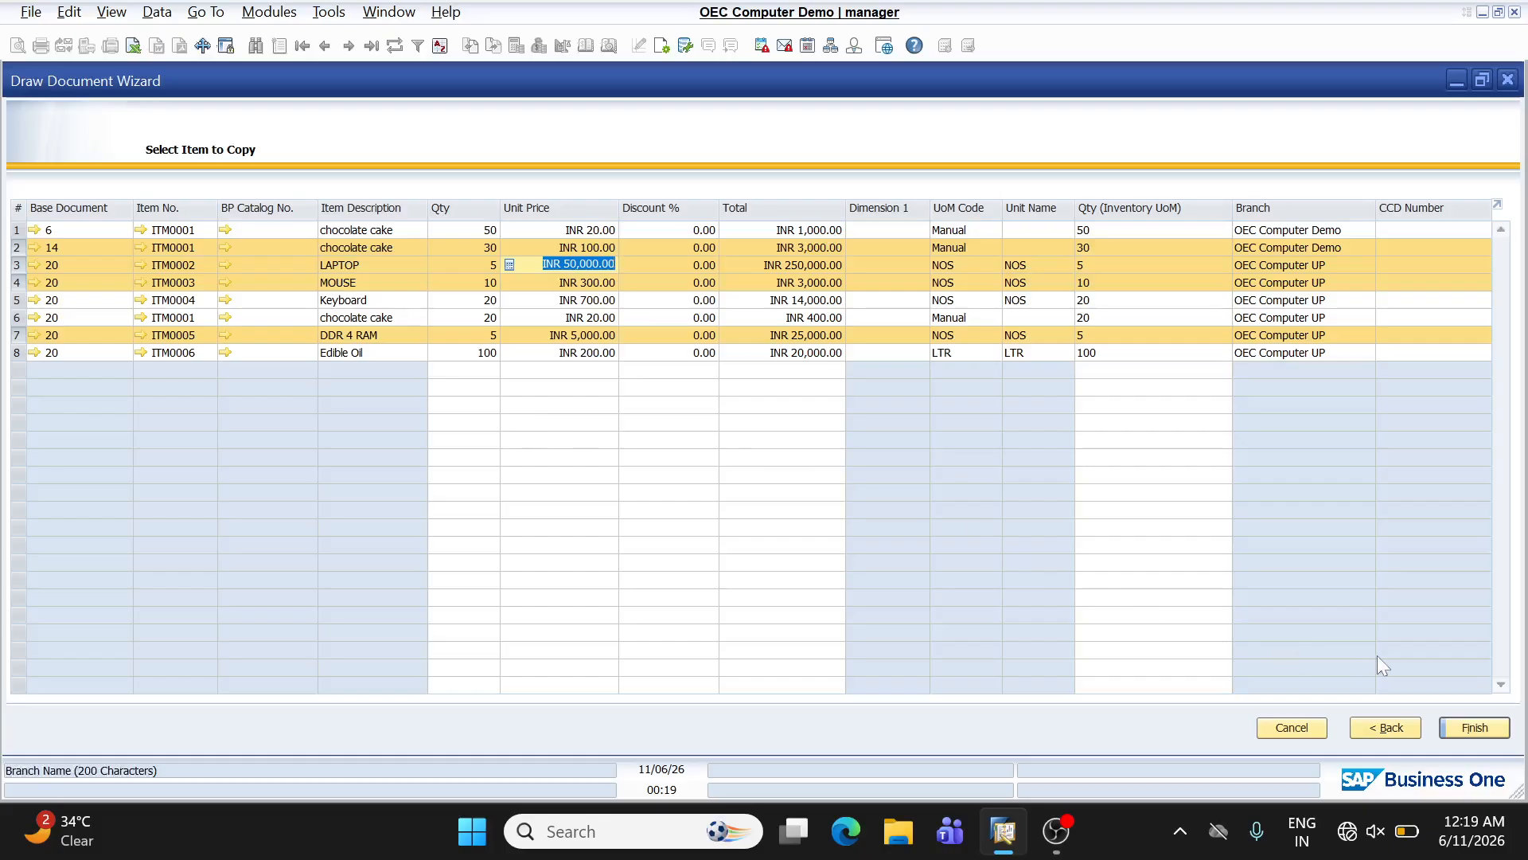
Finish the Draw Document Wizard and add the resulting Goods Receipt PO, accepting that it cannot be changed.
{"action": "left_click", "coordinate": [1474, 728]}
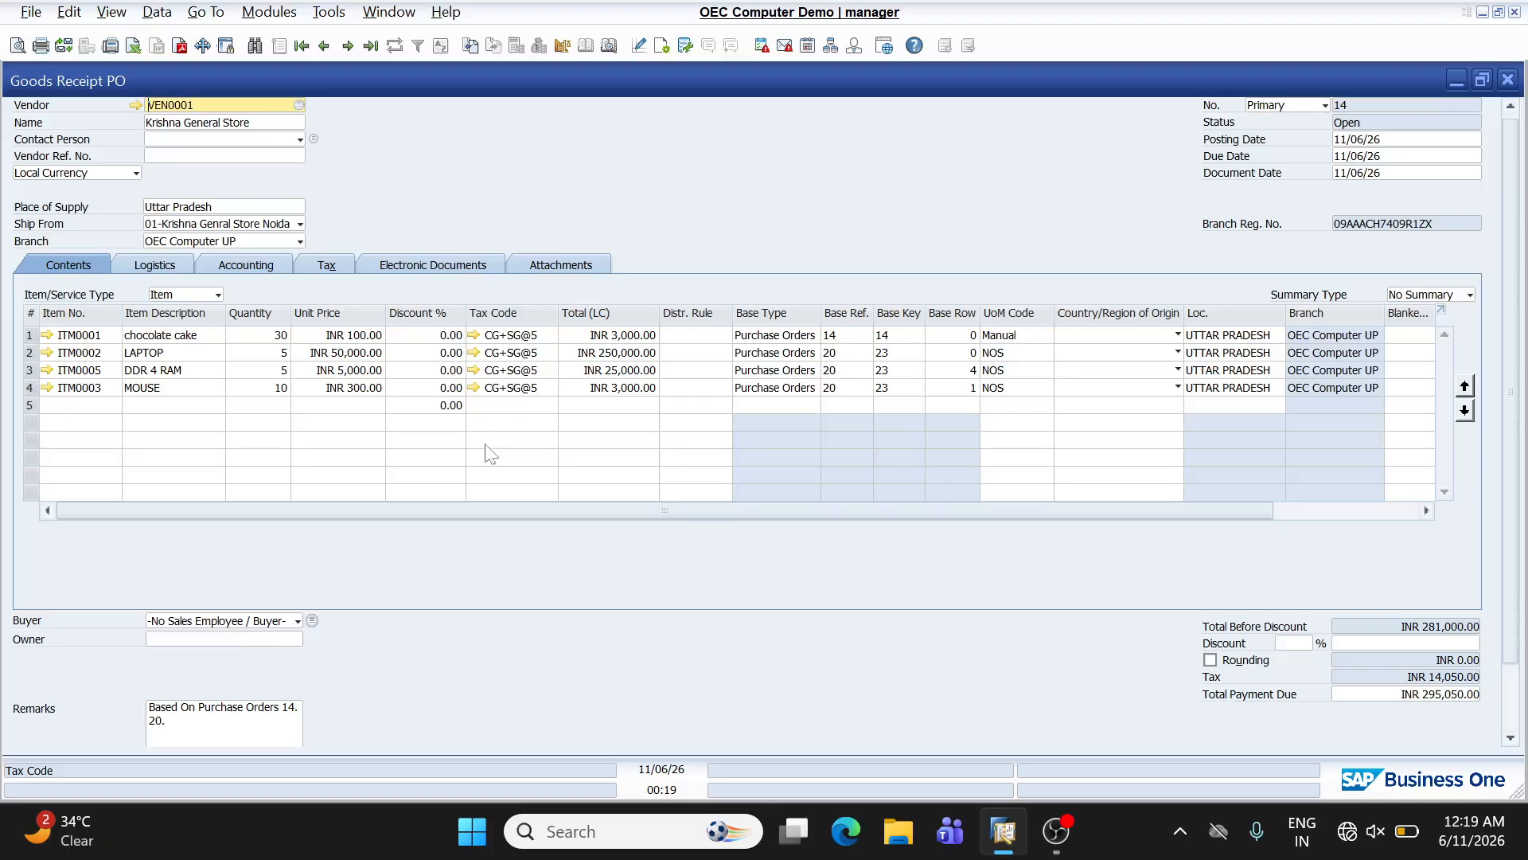
{"action": "scroll", "coordinate": [495, 557], "scroll_direction": "down", "scroll_amount": 2}
{"action": "left_click", "coordinate": [54, 722]}
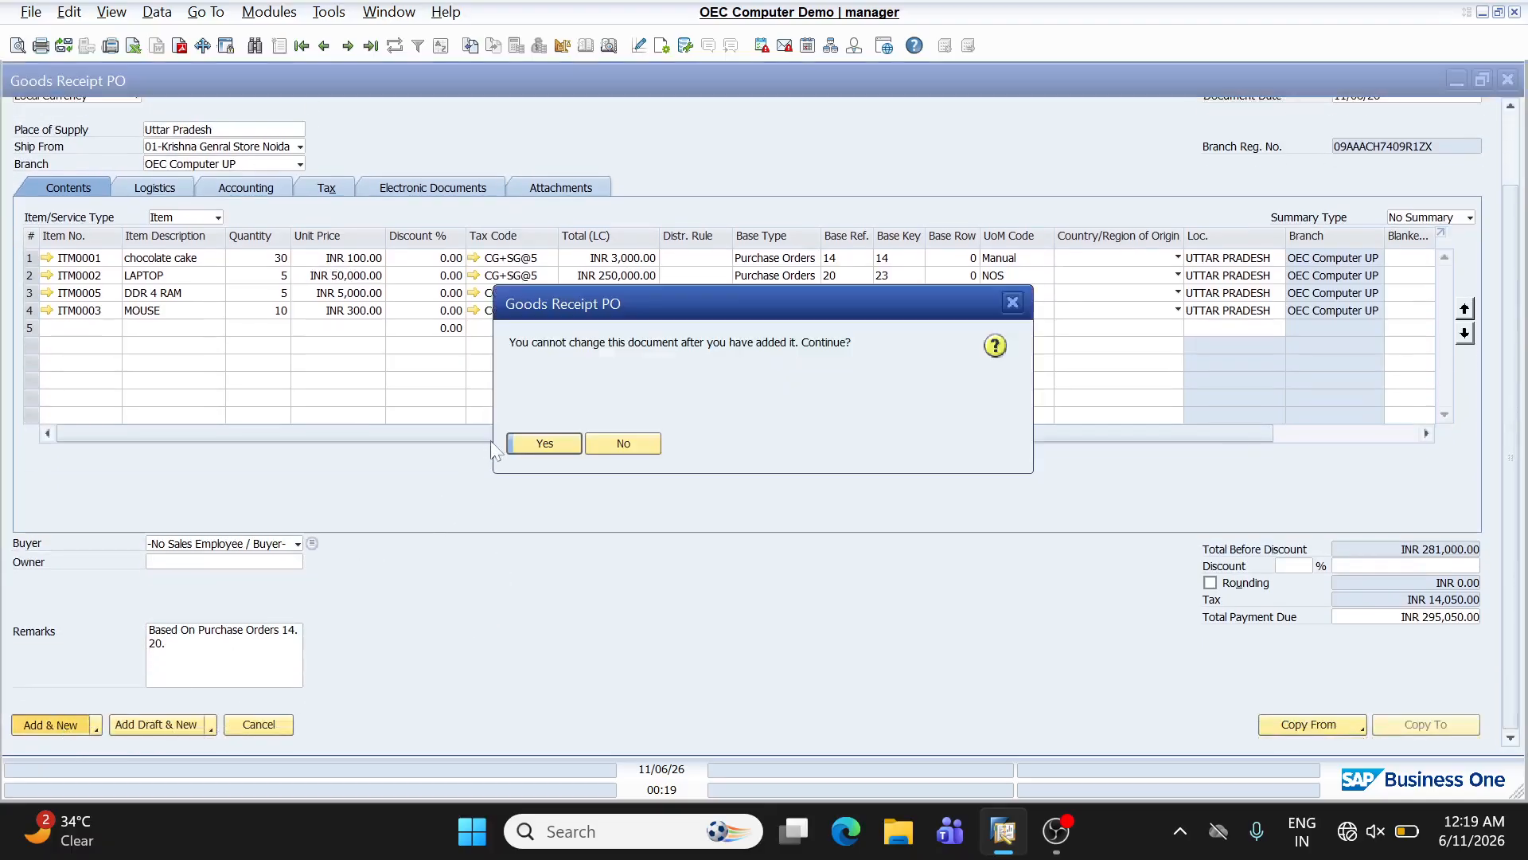
{"action": "left_click", "coordinate": [524, 440]}
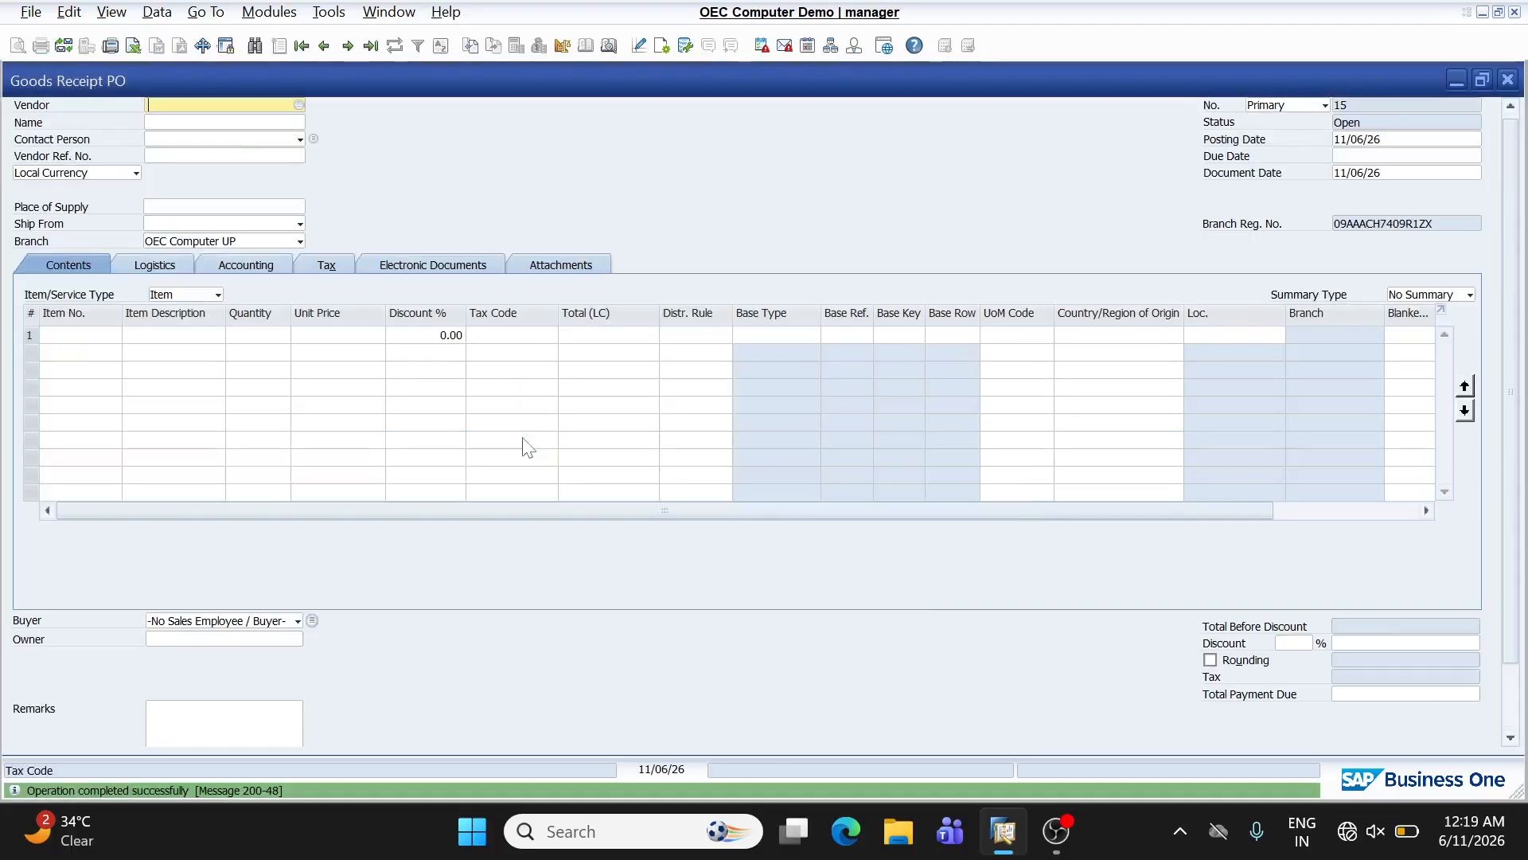
Open the Goods Receipt PO just added and display its journal entry.
{"action": "left_click", "coordinate": [324, 45]}
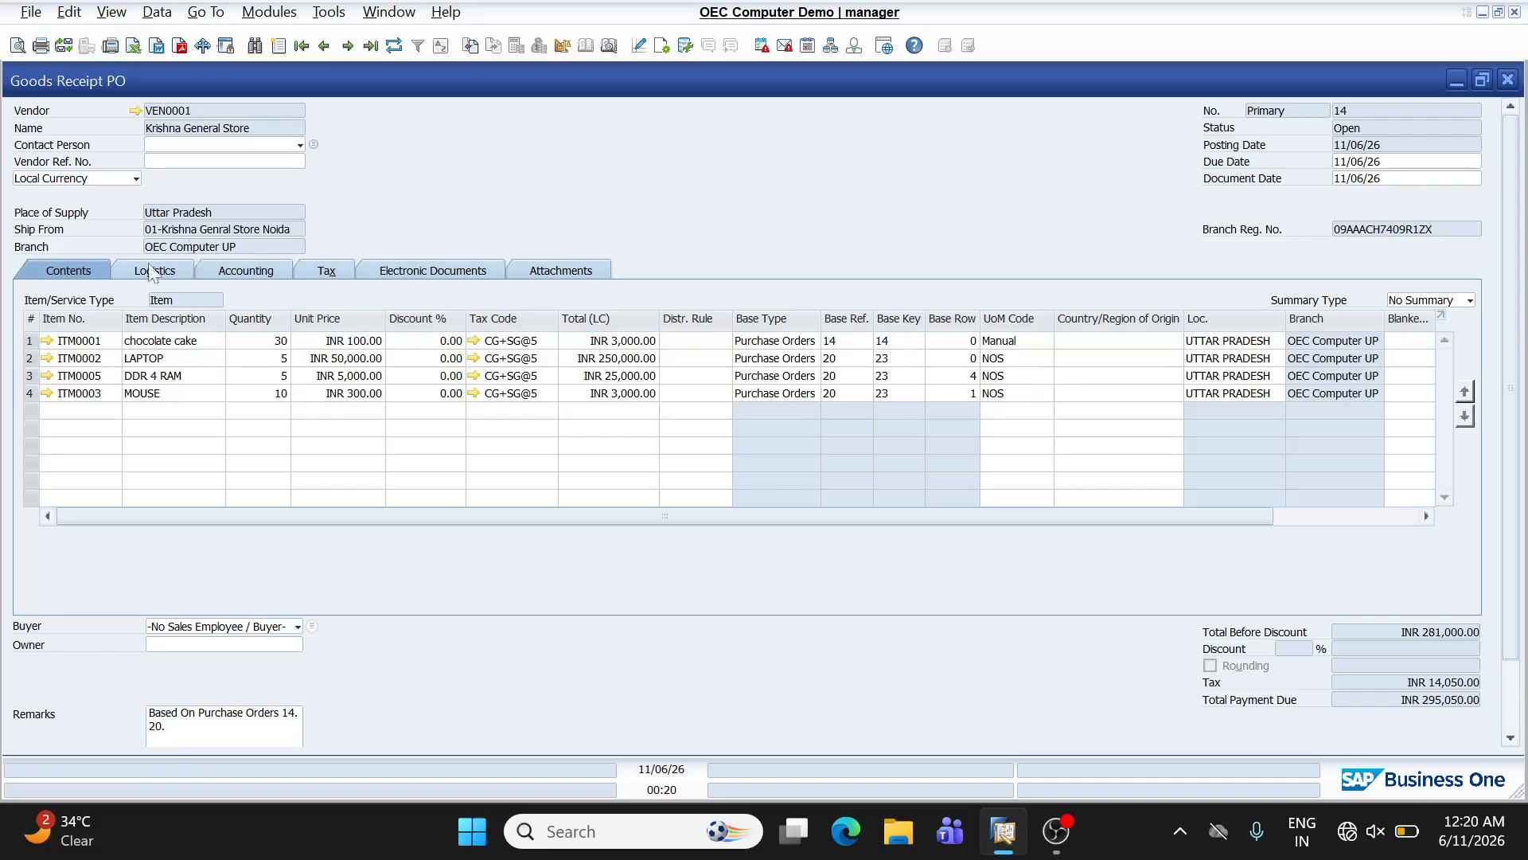
{"action": "left_click", "coordinate": [610, 52]}
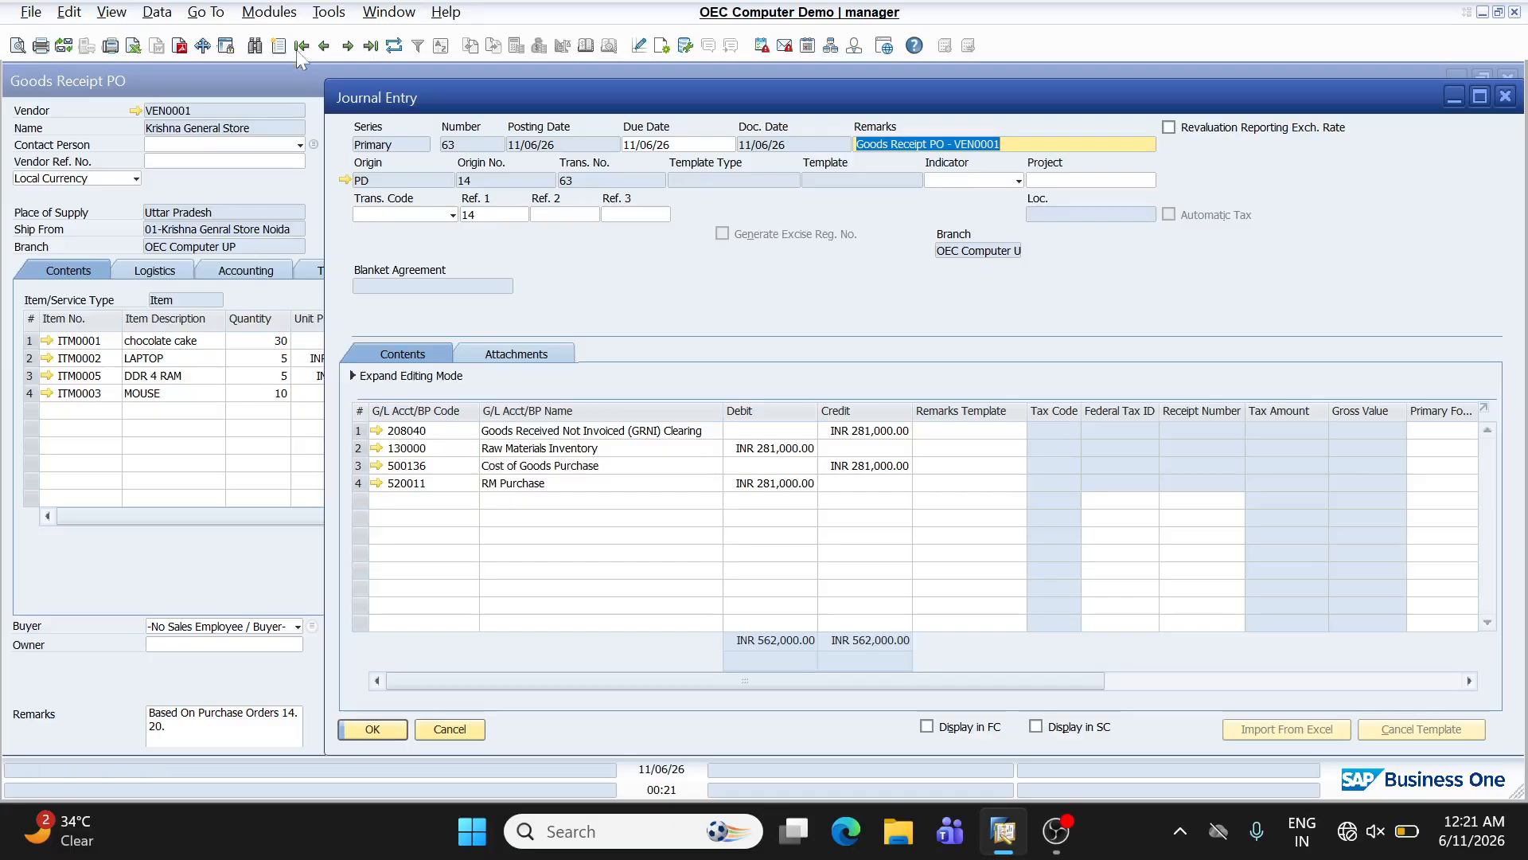
Check the inventory and purchase accounts settings under Basic Initialization in Company Details, and return to the Goods Receipt PO.
{"action": "left_click", "coordinate": [269, 11]}
{"action": "mouse_move", "coordinate": [309, 50]}
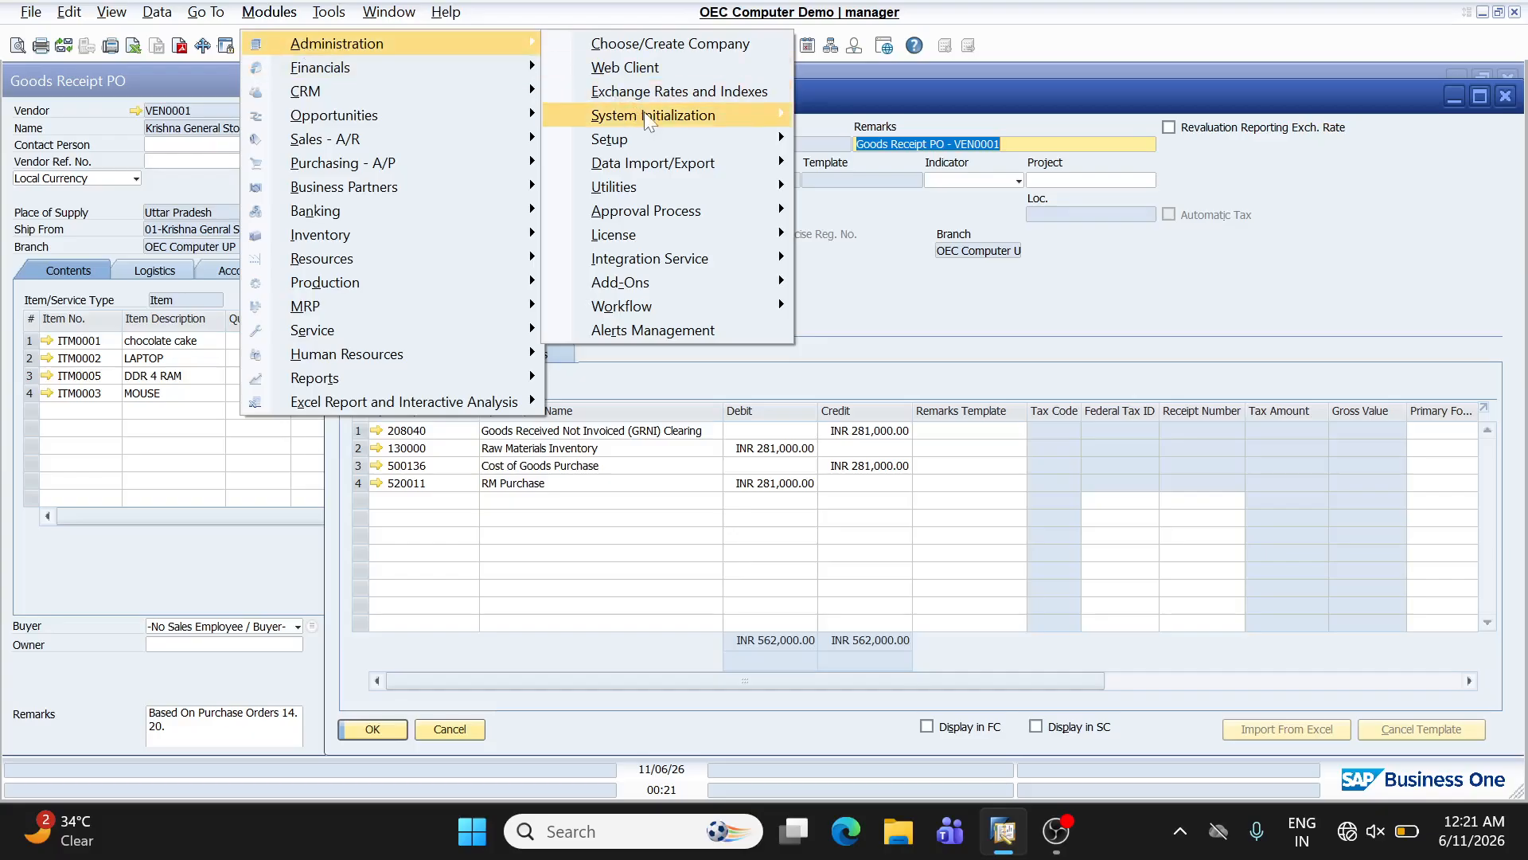
{"action": "mouse_move", "coordinate": [646, 113]}
{"action": "left_click", "coordinate": [915, 114]}
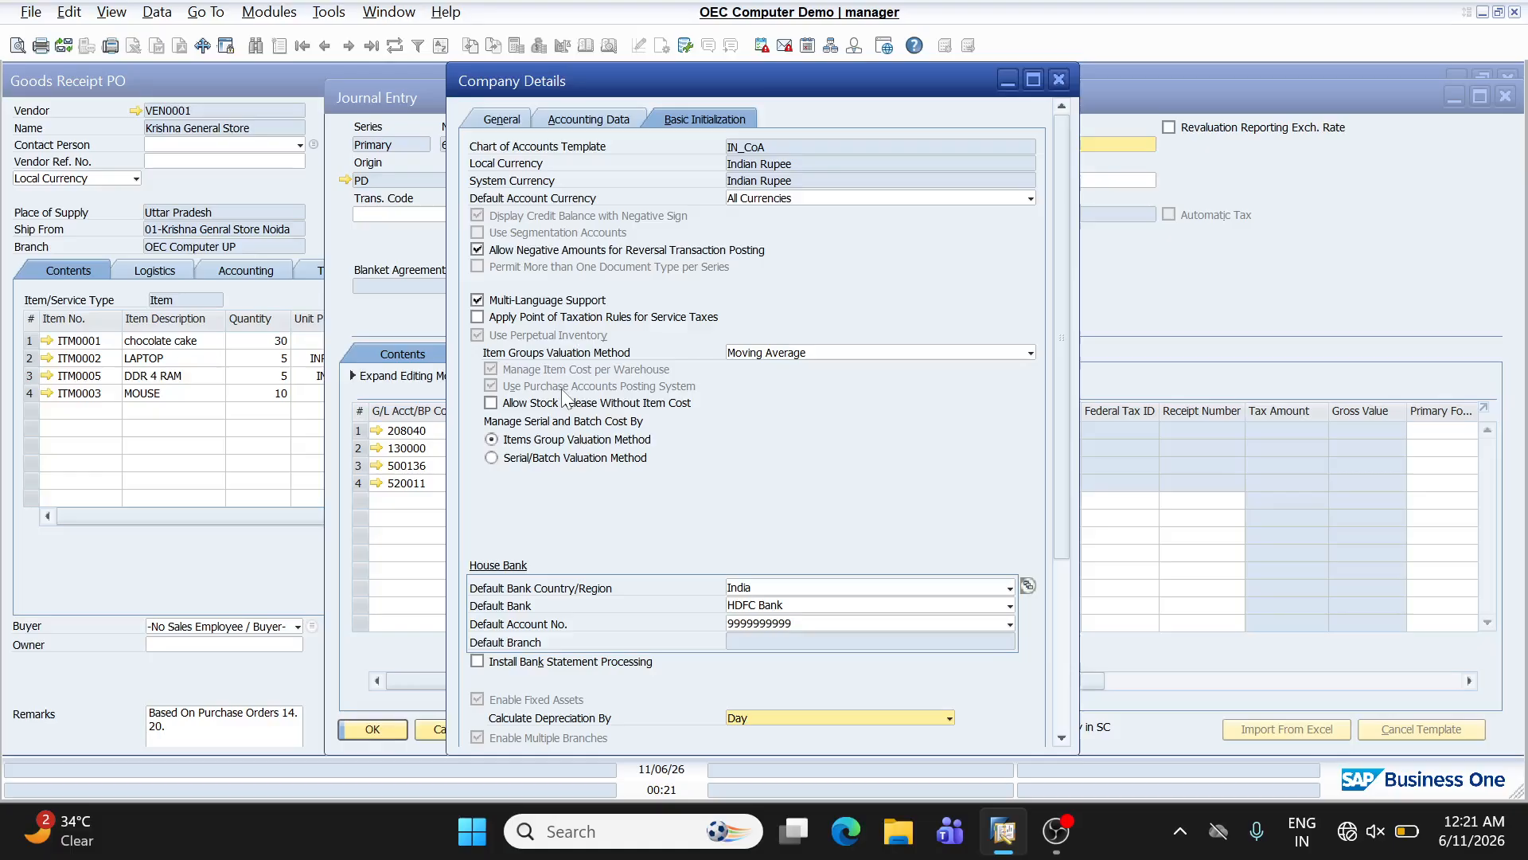
{"action": "left_click", "coordinate": [1058, 79]}
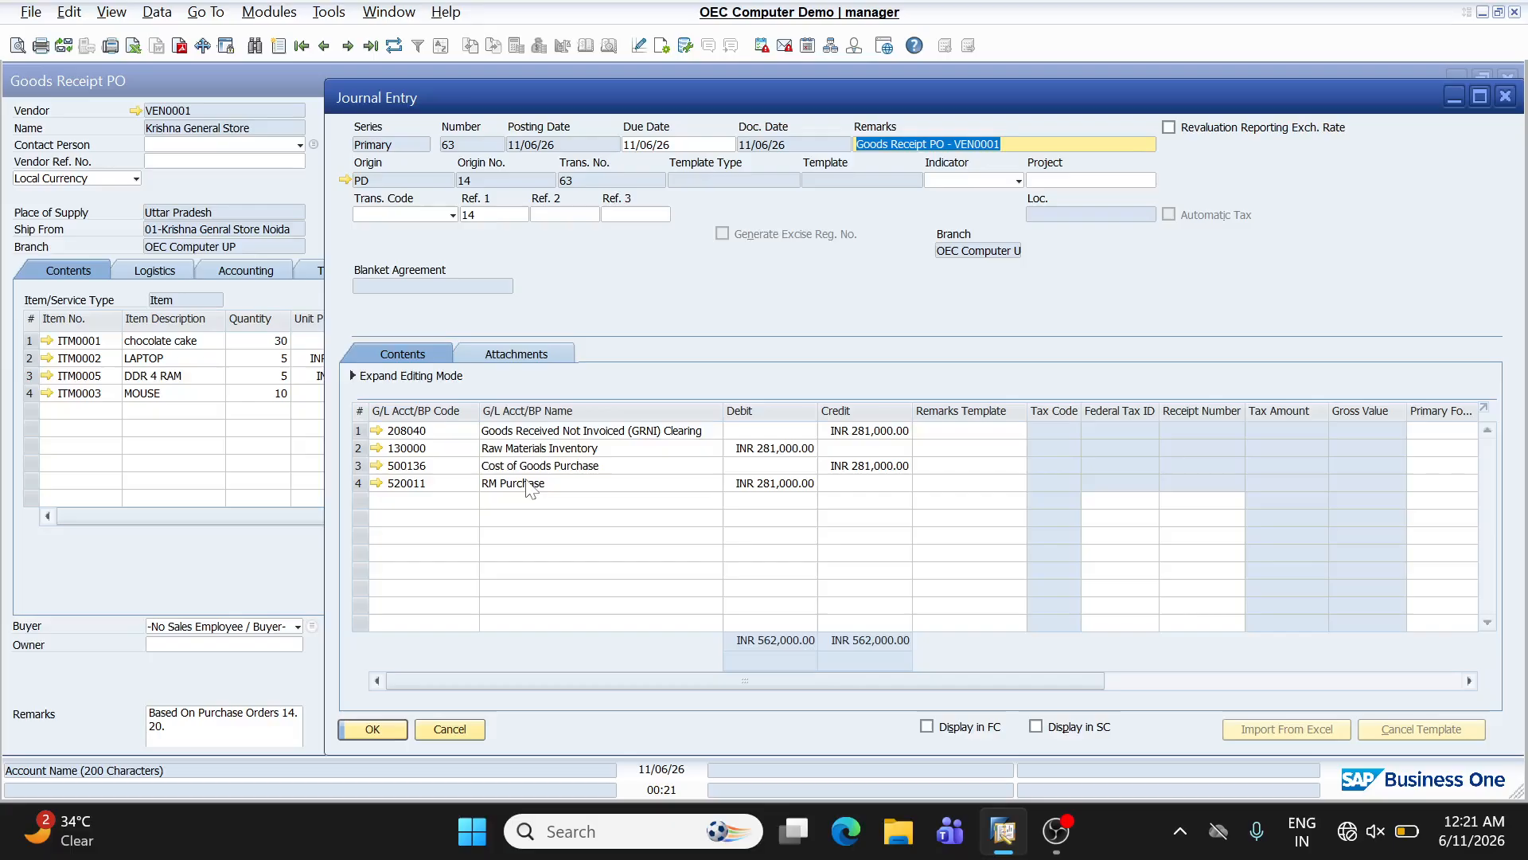
{"action": "left_click", "coordinate": [448, 728]}
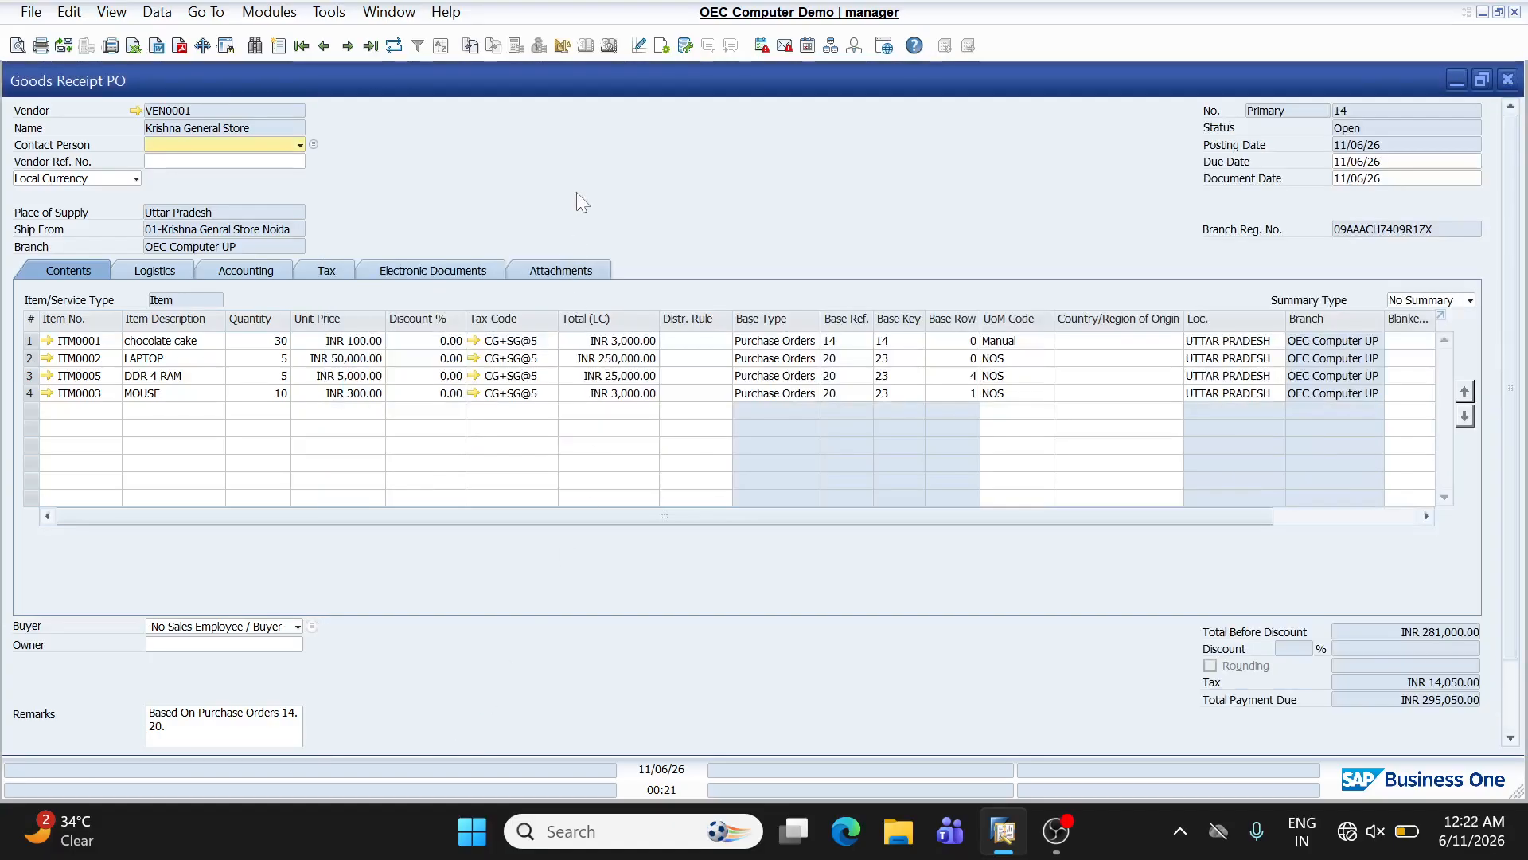
{"action": "scroll", "coordinate": [576, 192], "scroll_direction": "down", "scroll_amount": 2}
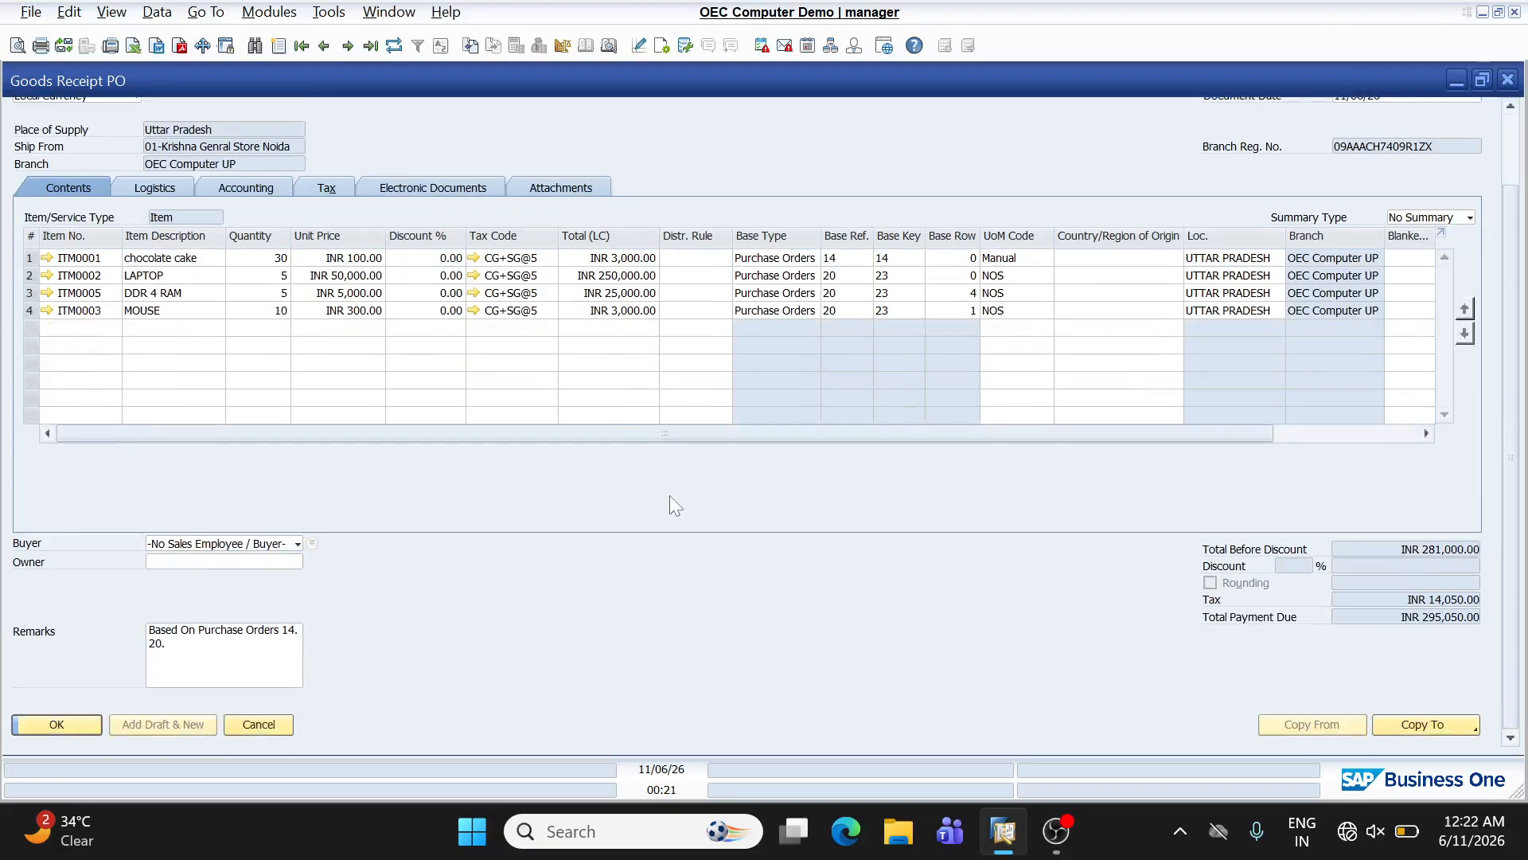